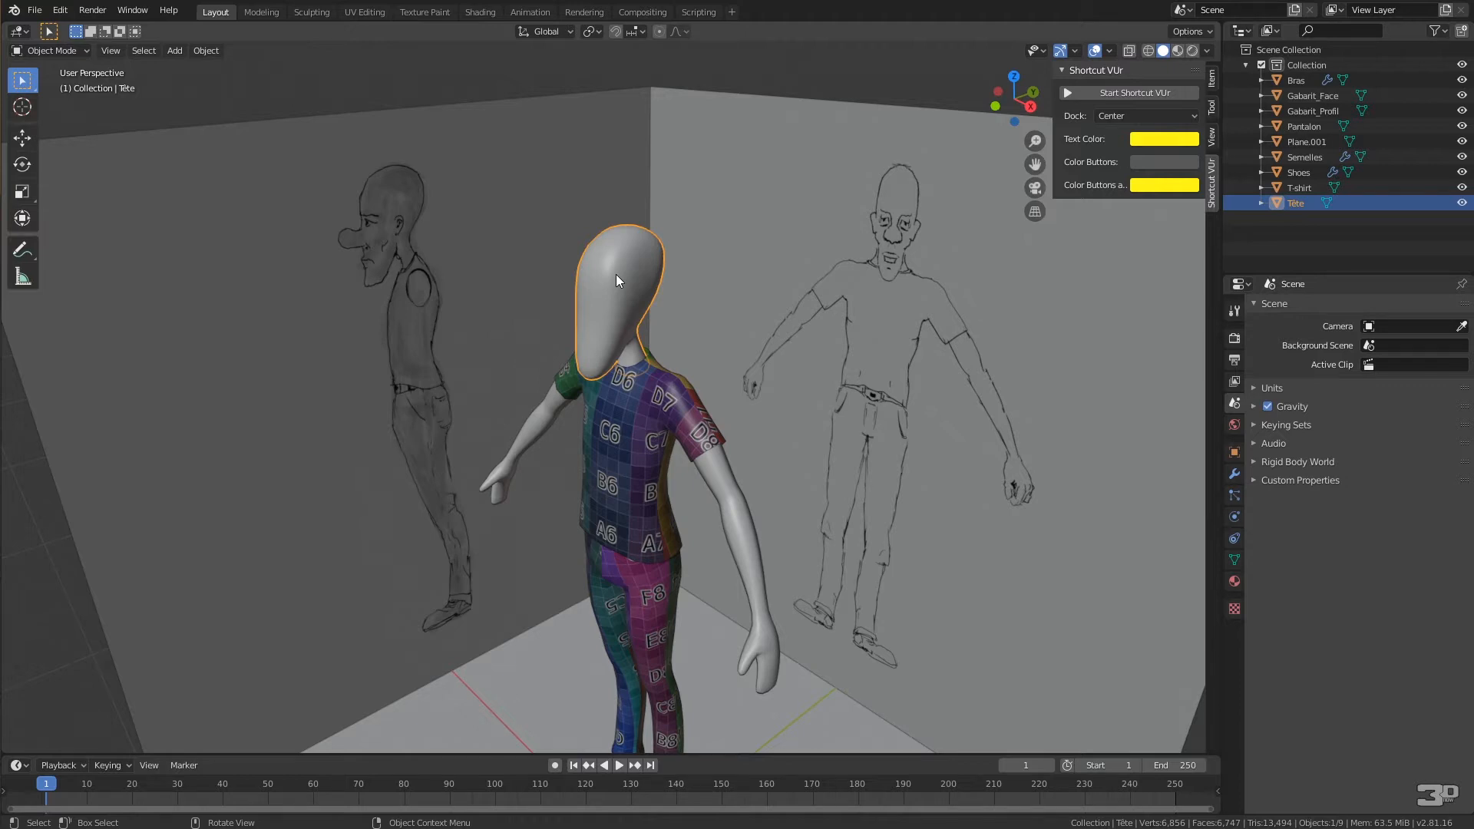
Open the head mesh for editing and select the middle vertex of the lower face where the nose goes.
key("Tab")
scroll(622, 329, "up", 4)
middle_click_drag(622, 329, 668, 299)
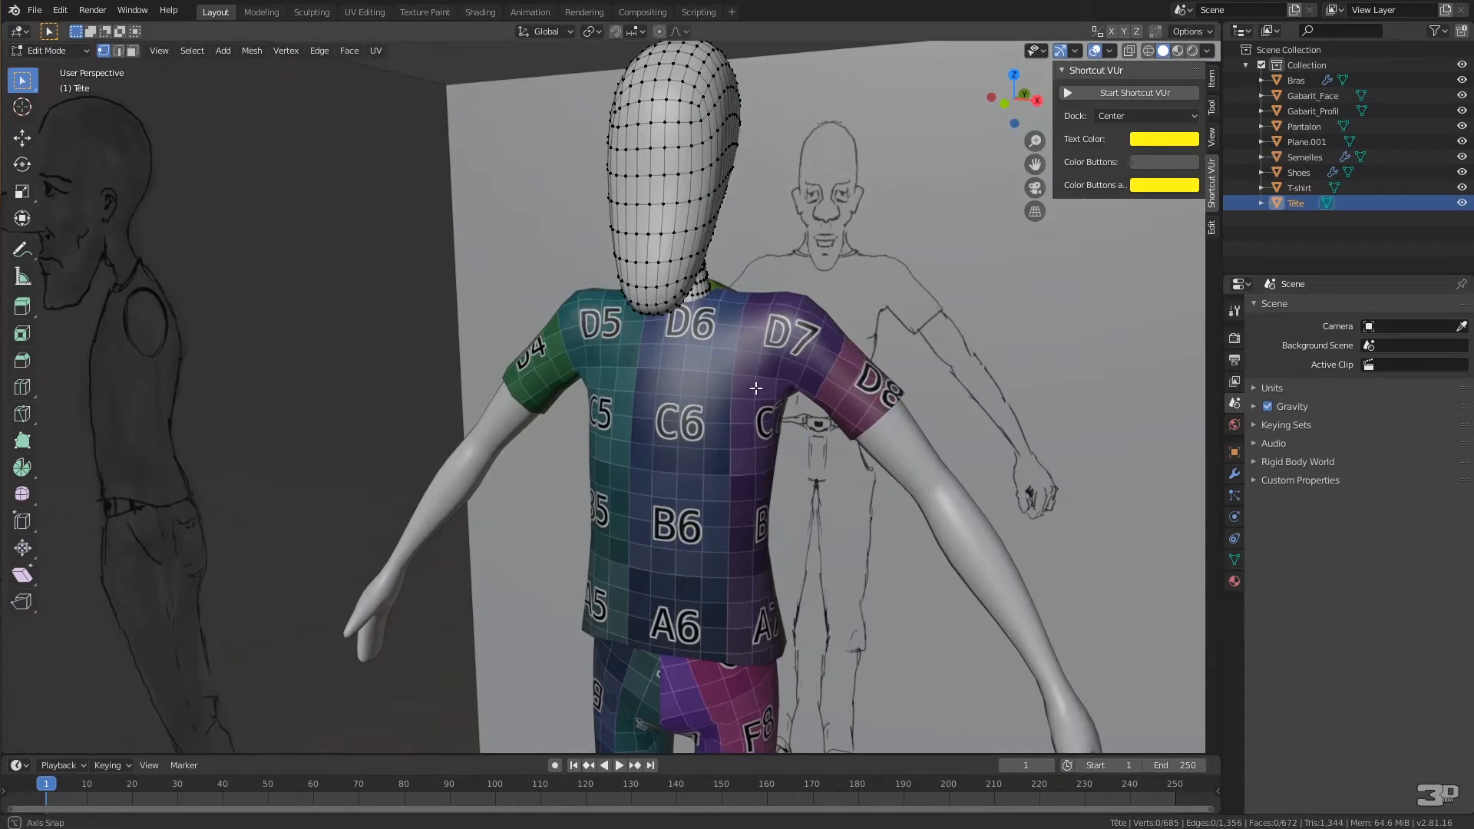
middle_click_drag(652, 227, 771, 403)
left_click(685, 236)
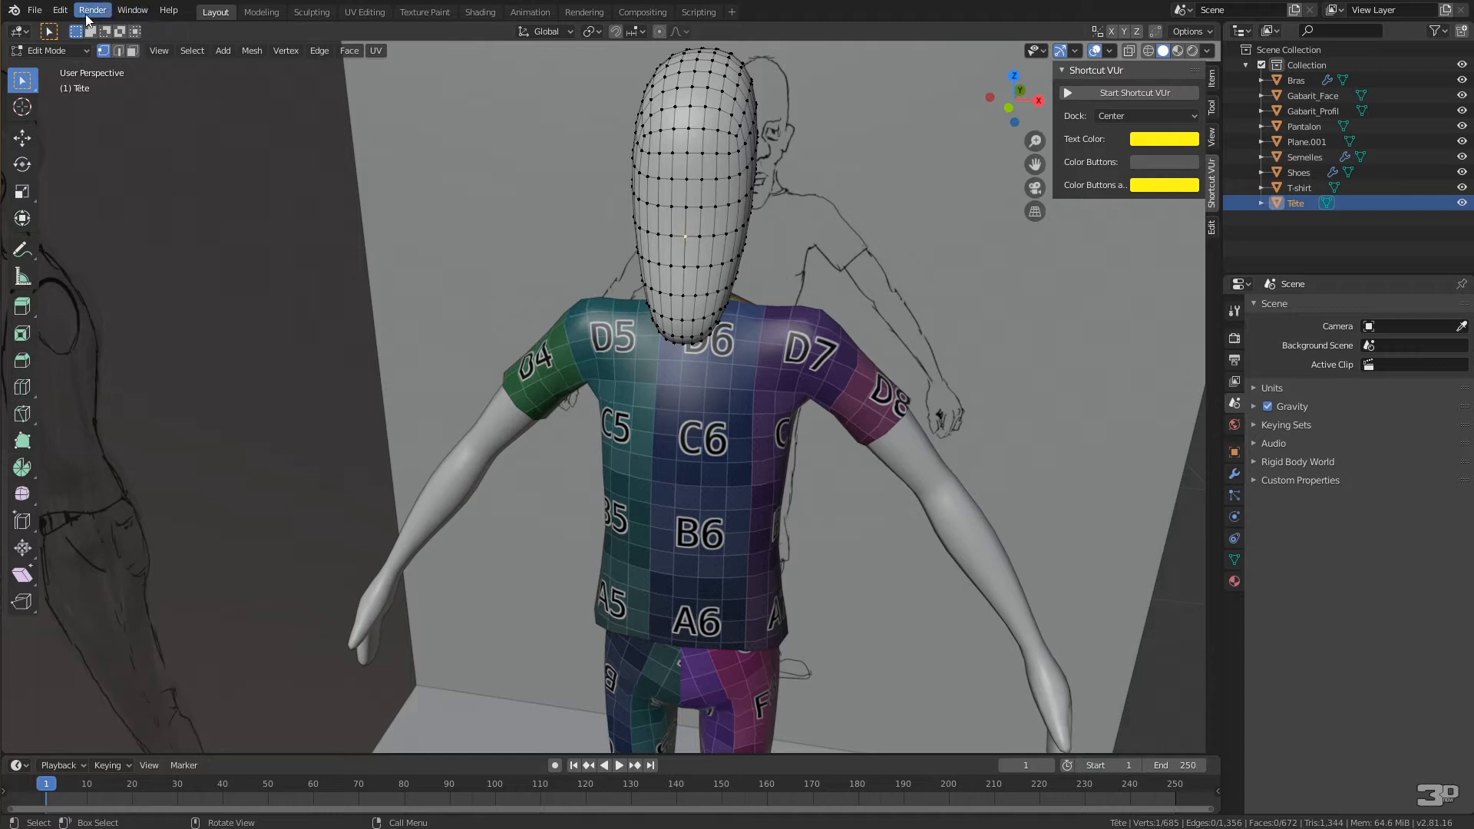
Check the LoopTools and F2 add-ons in the add-on preferences.
left_click(60, 10)
left_click(146, 229)
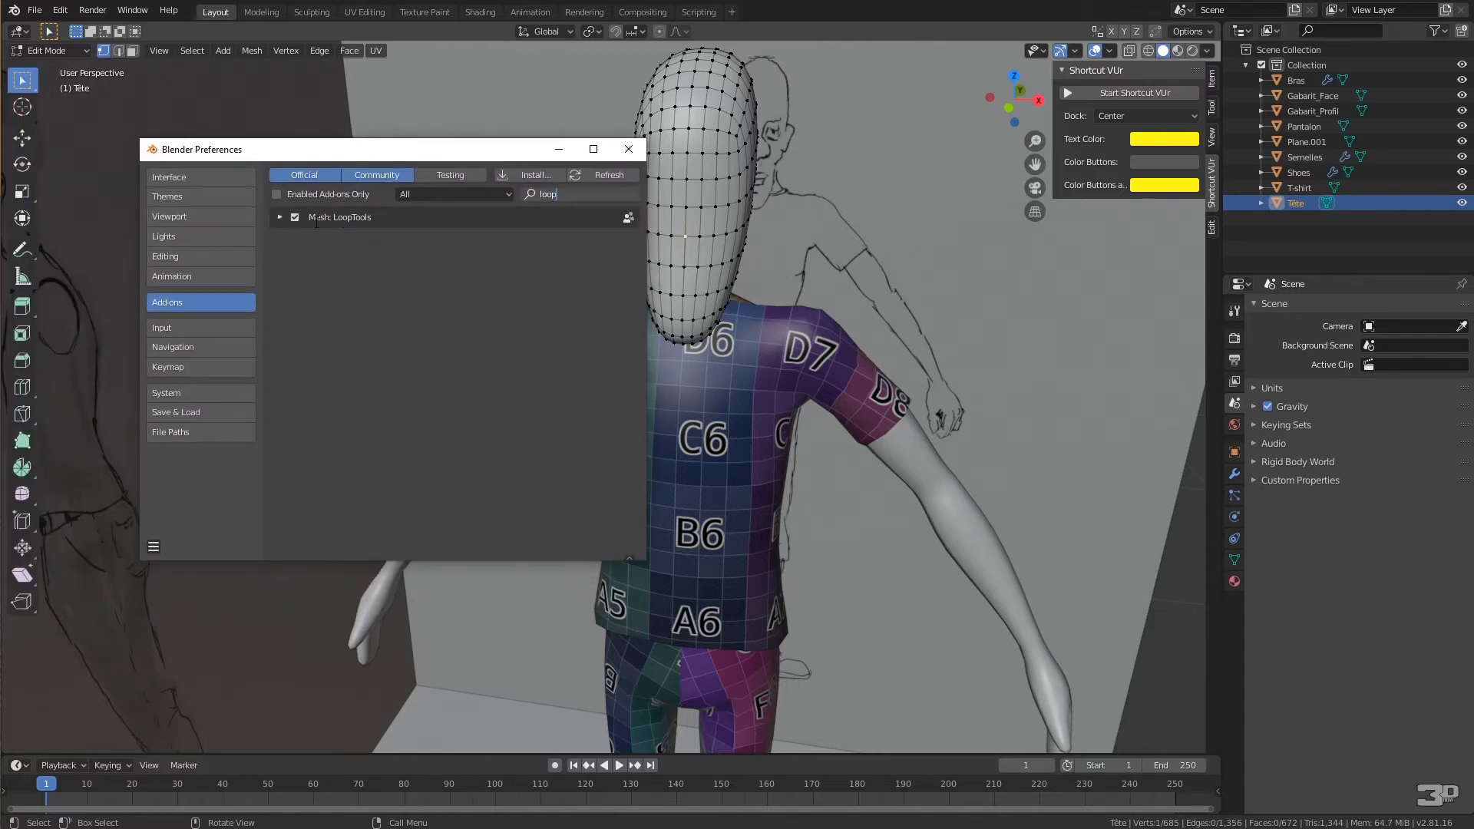
left_click_drag(593, 200, 529, 195)
type("f2")
left_click(627, 150)
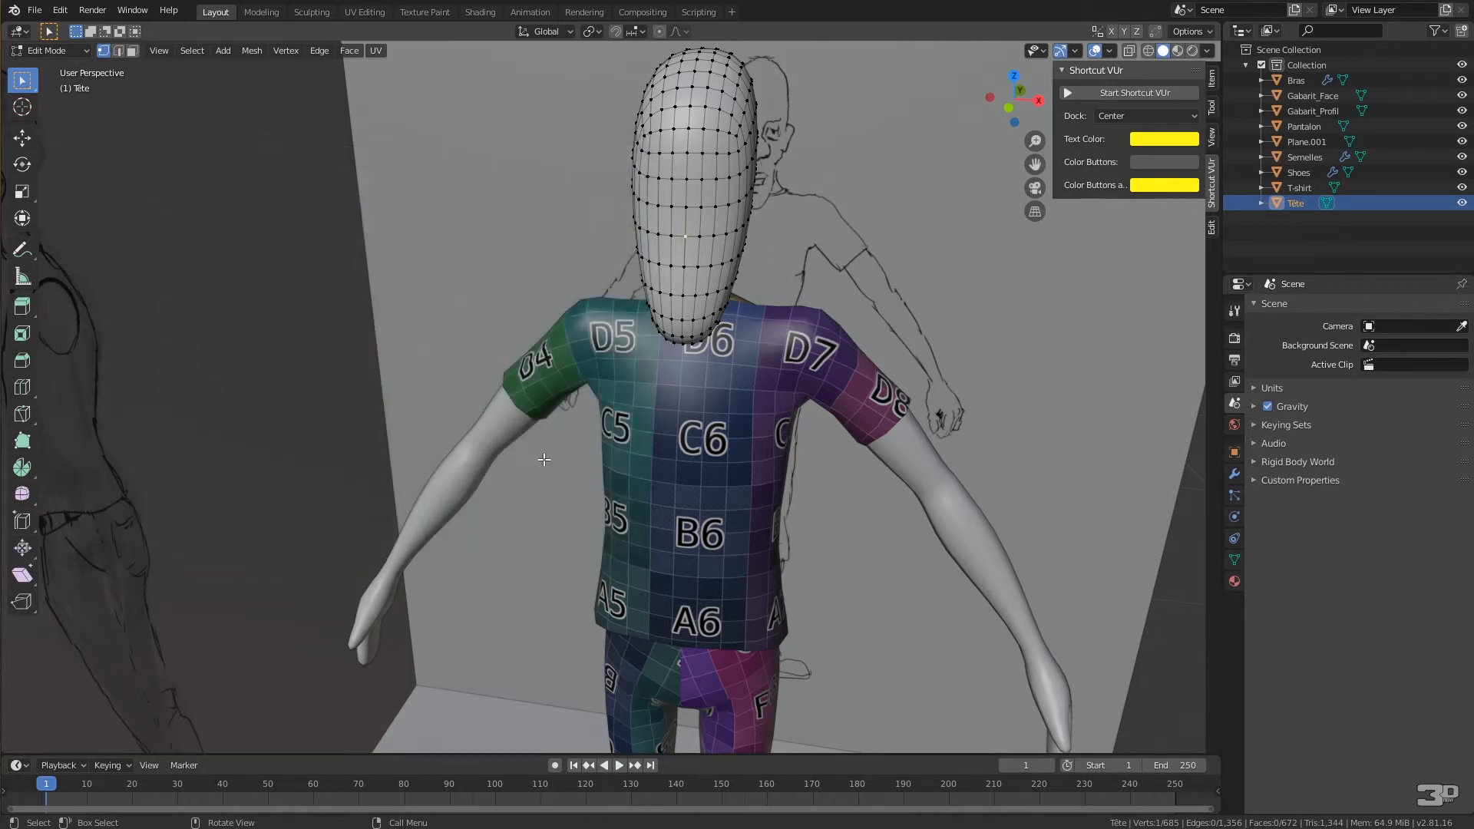
Select the eight vertices surrounding the middle face vertex and shape them into a circle with LoopTools.
left_click(673, 205)
left_click(701, 235, "ctrl")
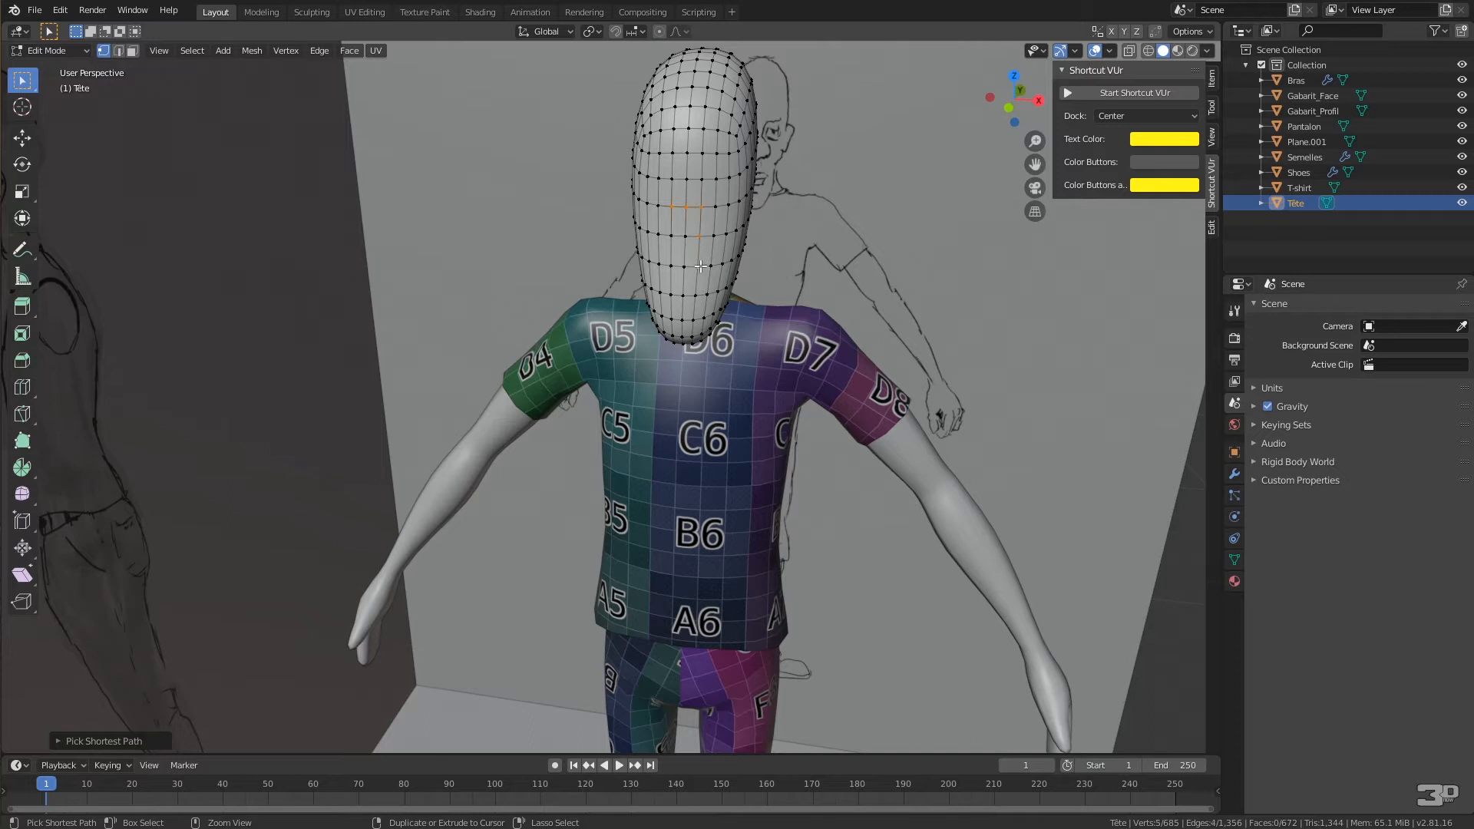
left_click(672, 267, "ctrl")
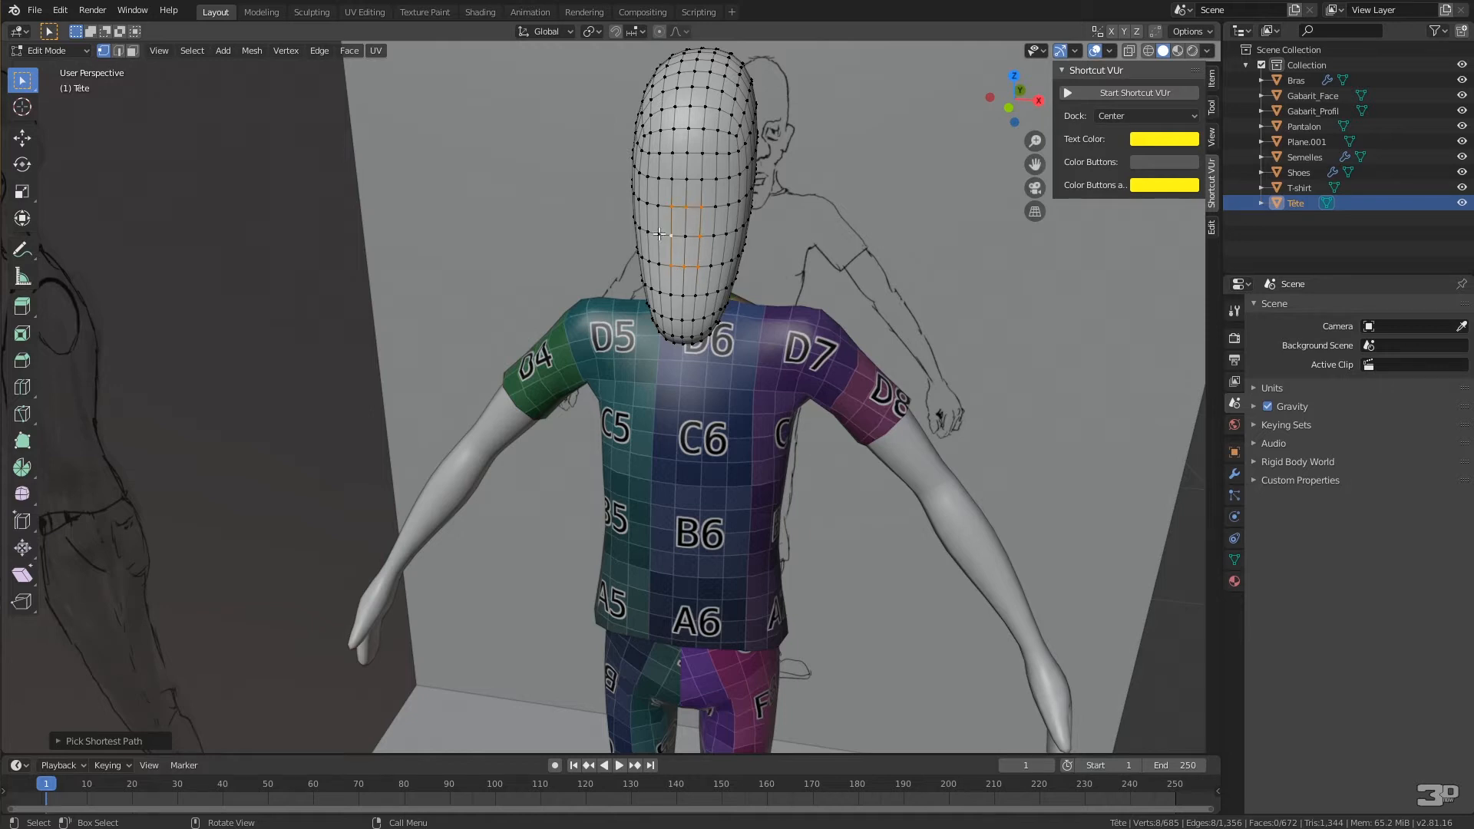
right_click(680, 248)
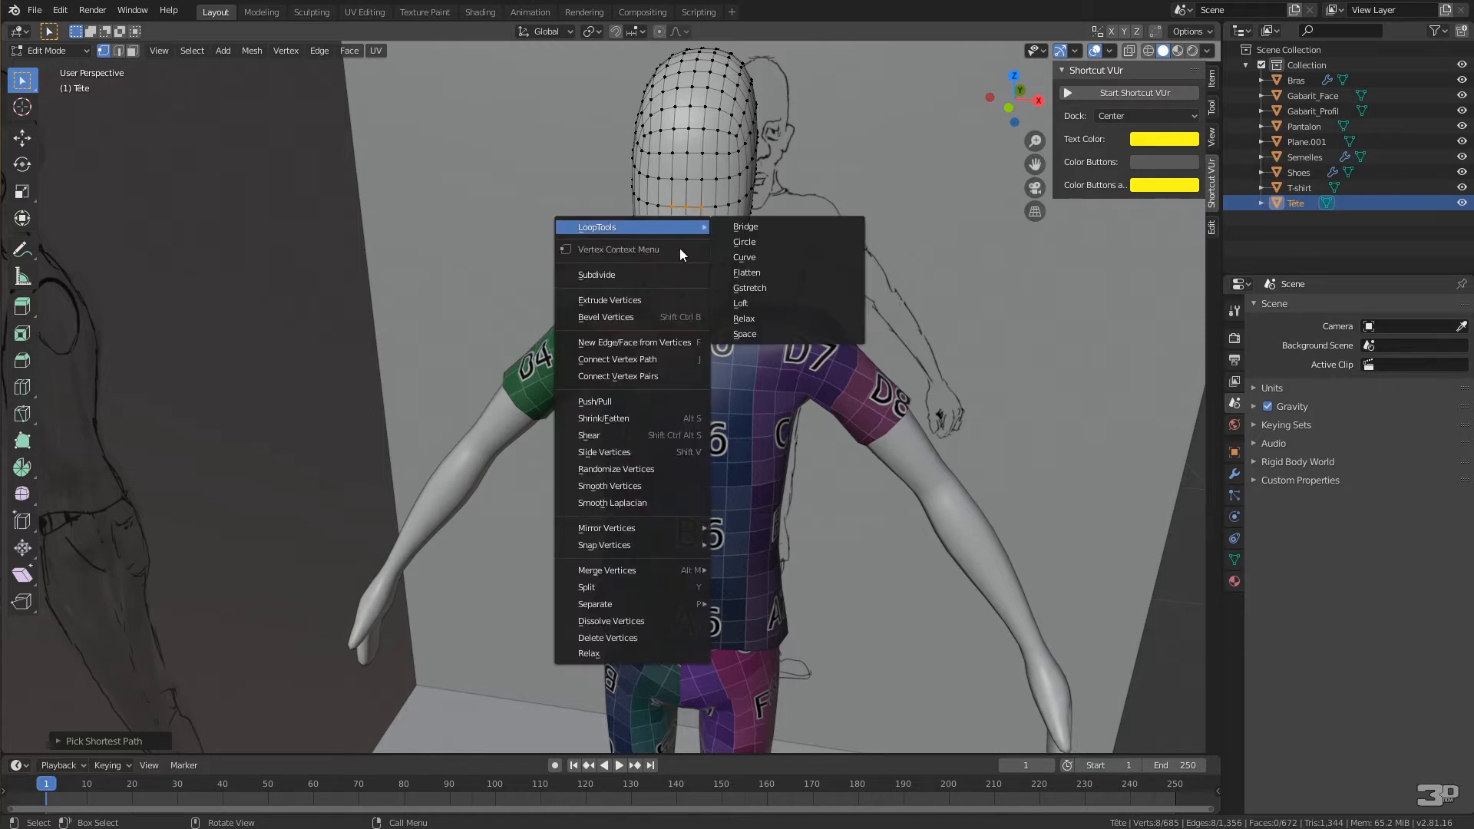
left_click(785, 246)
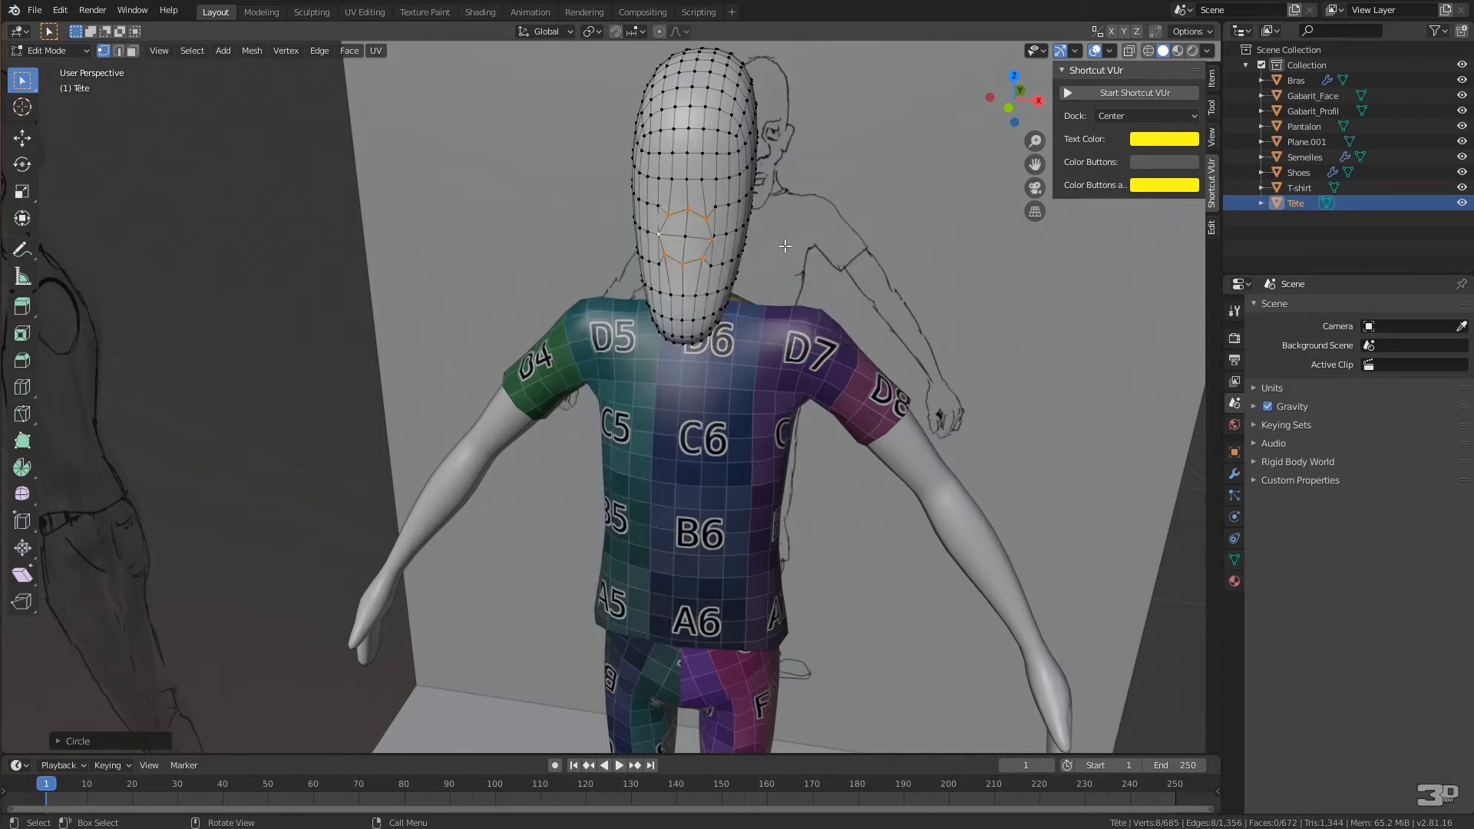
In front view, scale the circular vertex ring down slightly and rotate it by about -2.6 degrees to level it.
mouse_move(763, 279)
middle_mouse_down()
mouse_move(794, 278)
mouse_move(783, 272)
middle_mouse_up()
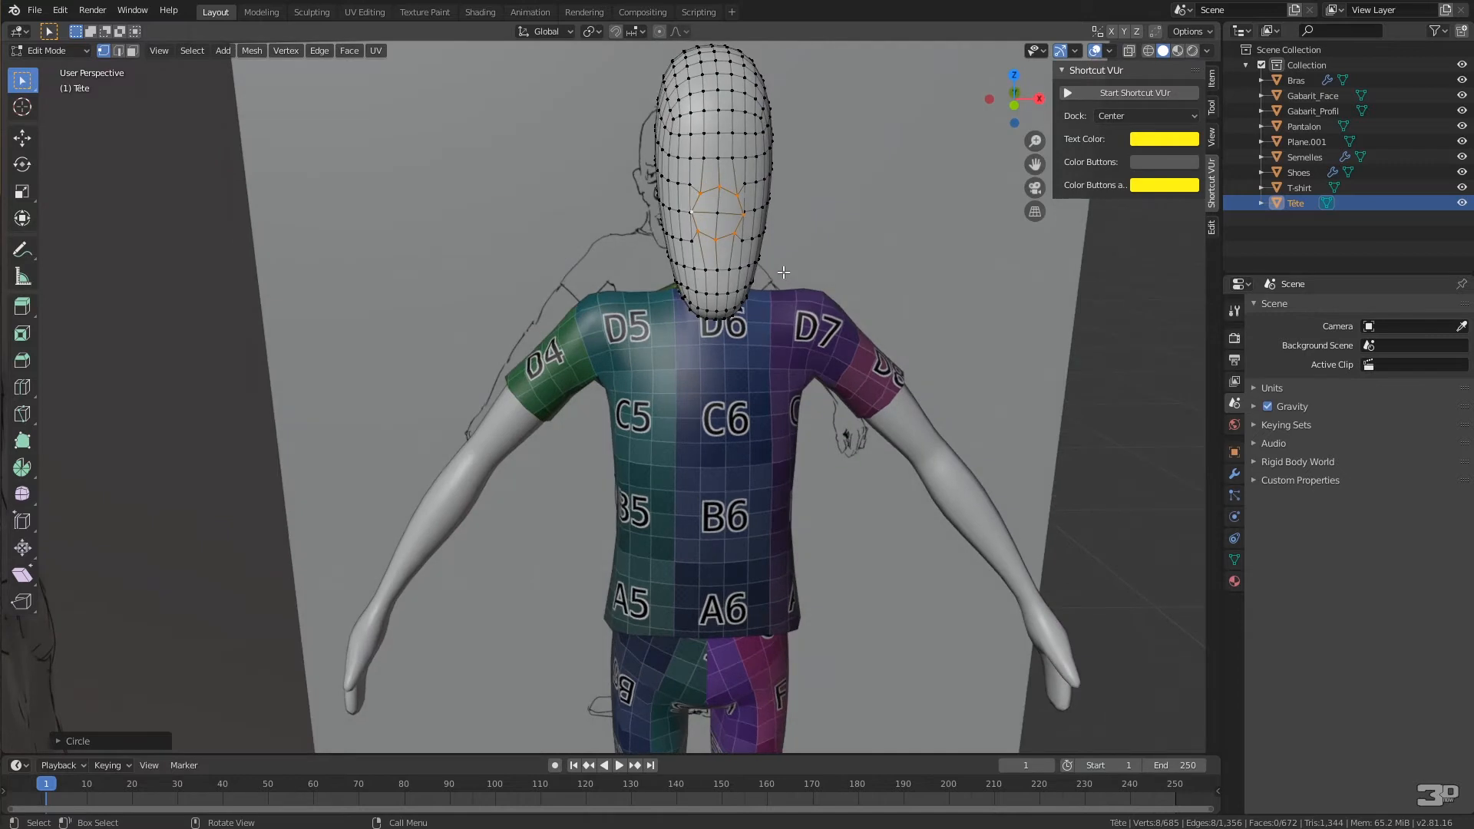
key("KP_1")
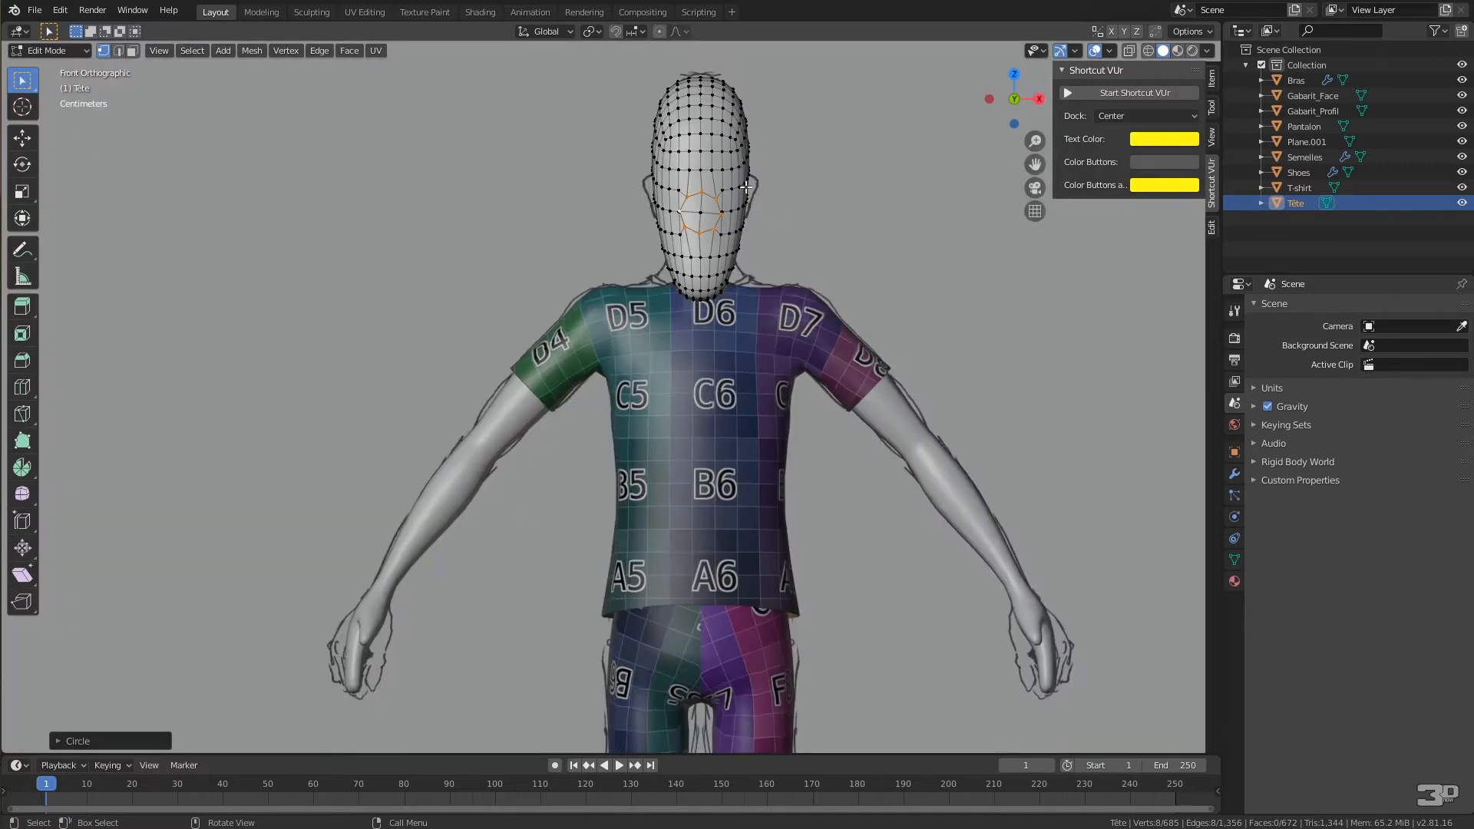
scroll(741, 187, "up", 3)
middle_click_drag(672, 351, 633, 417, "shift")
scroll(633, 417, "up", 1)
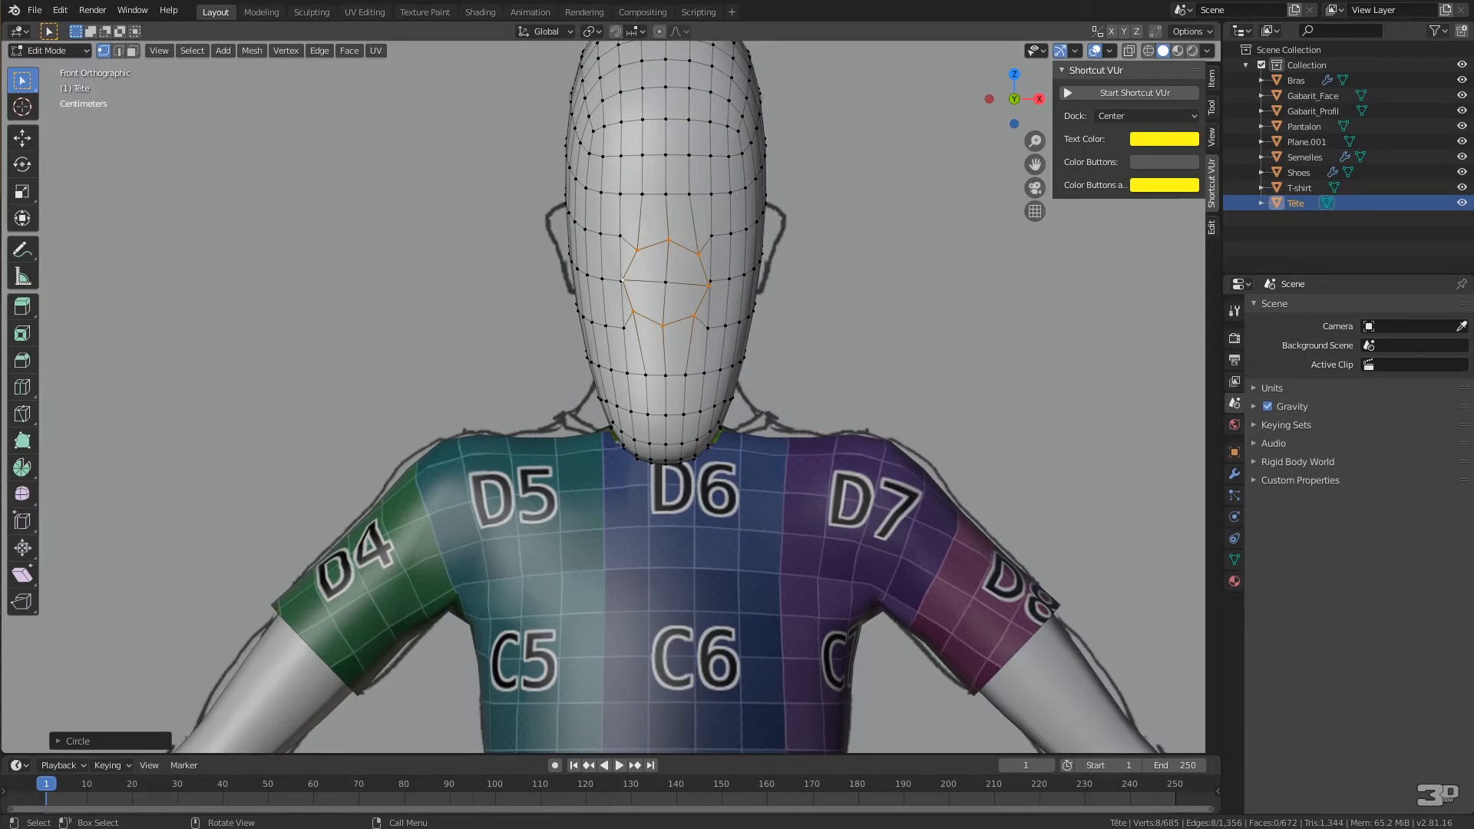
key("s")
left_click(785, 320)
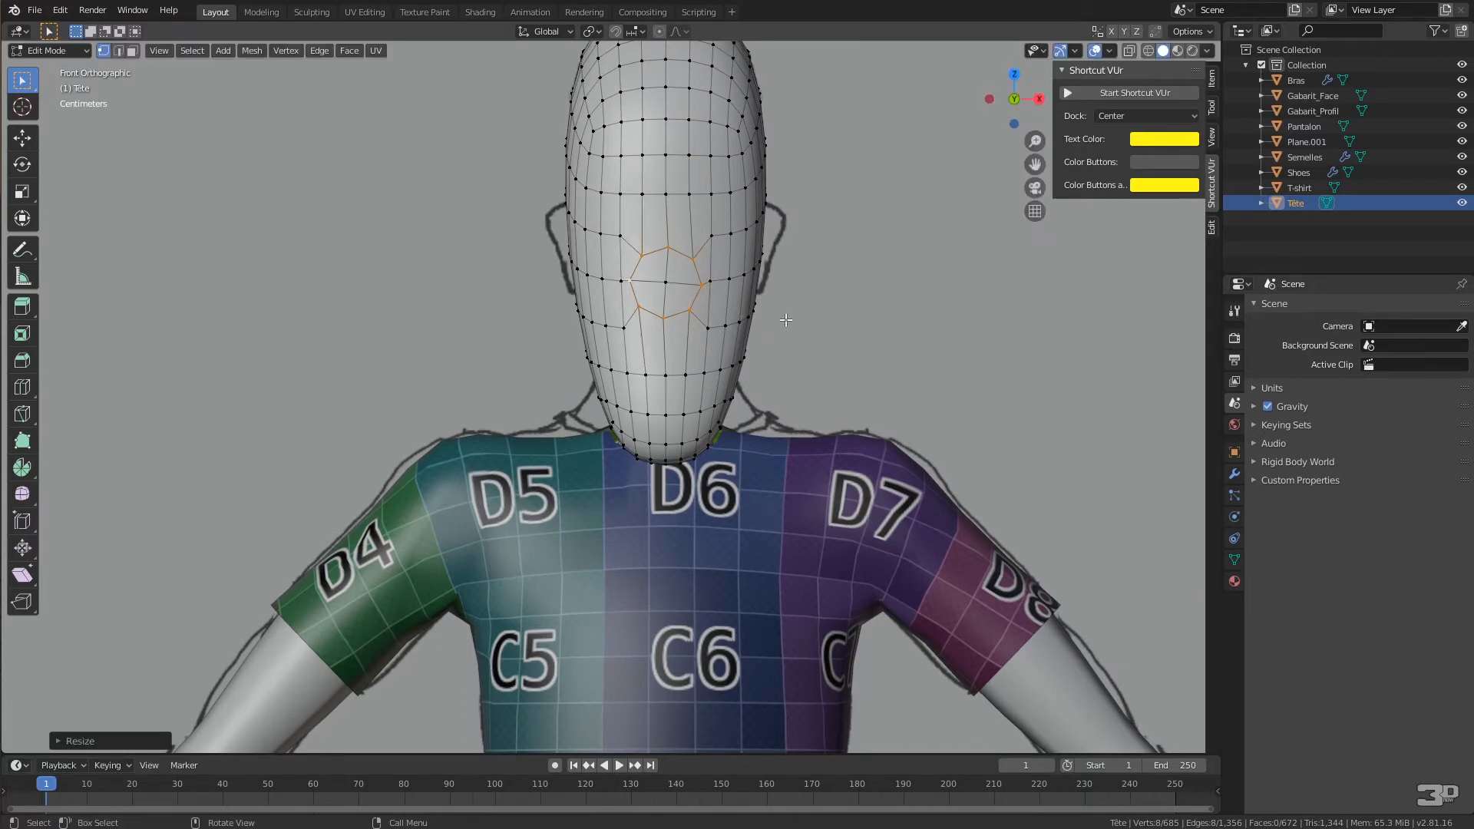
key("r")
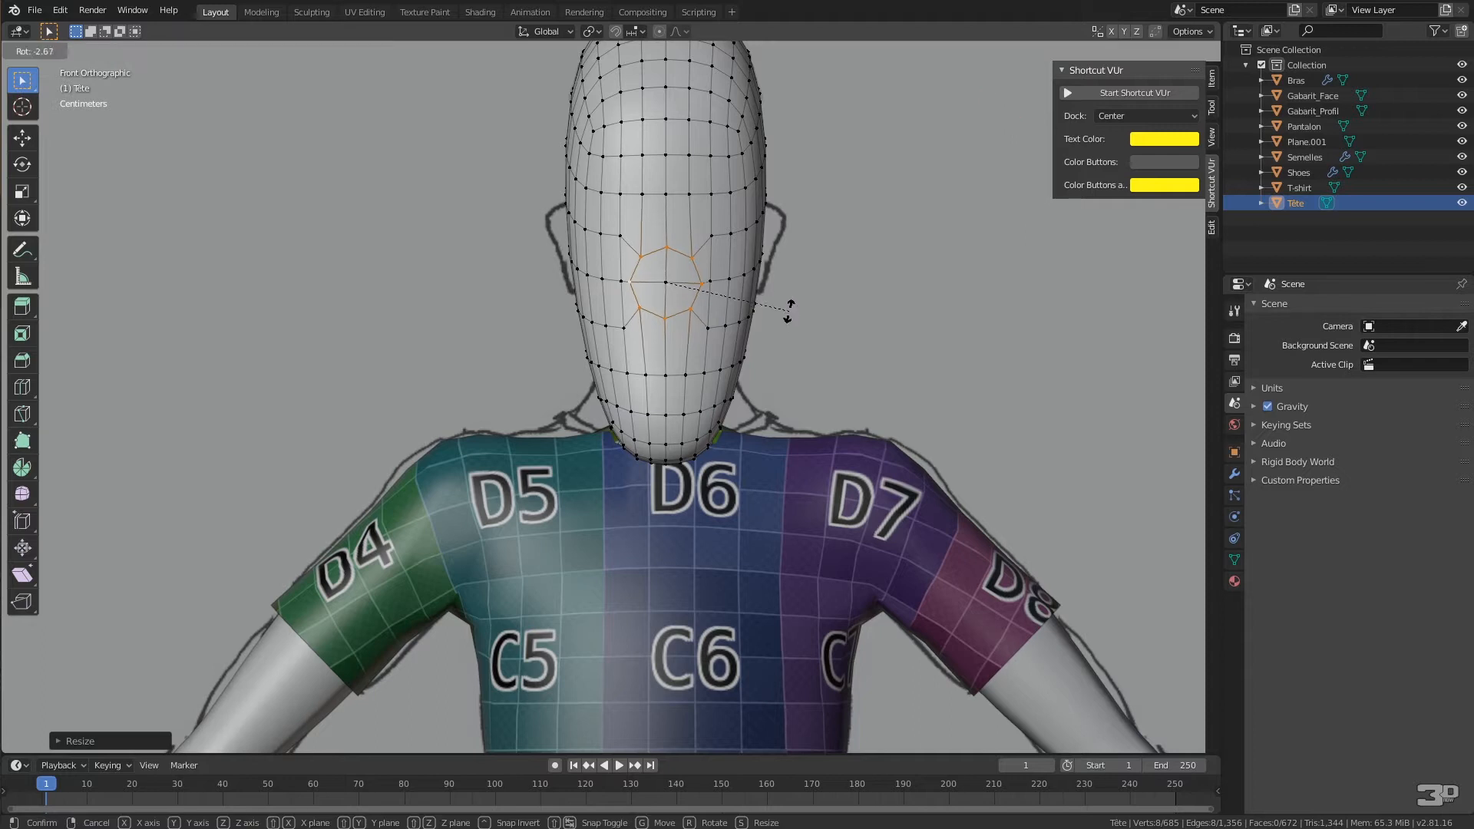
left_click(784, 311)
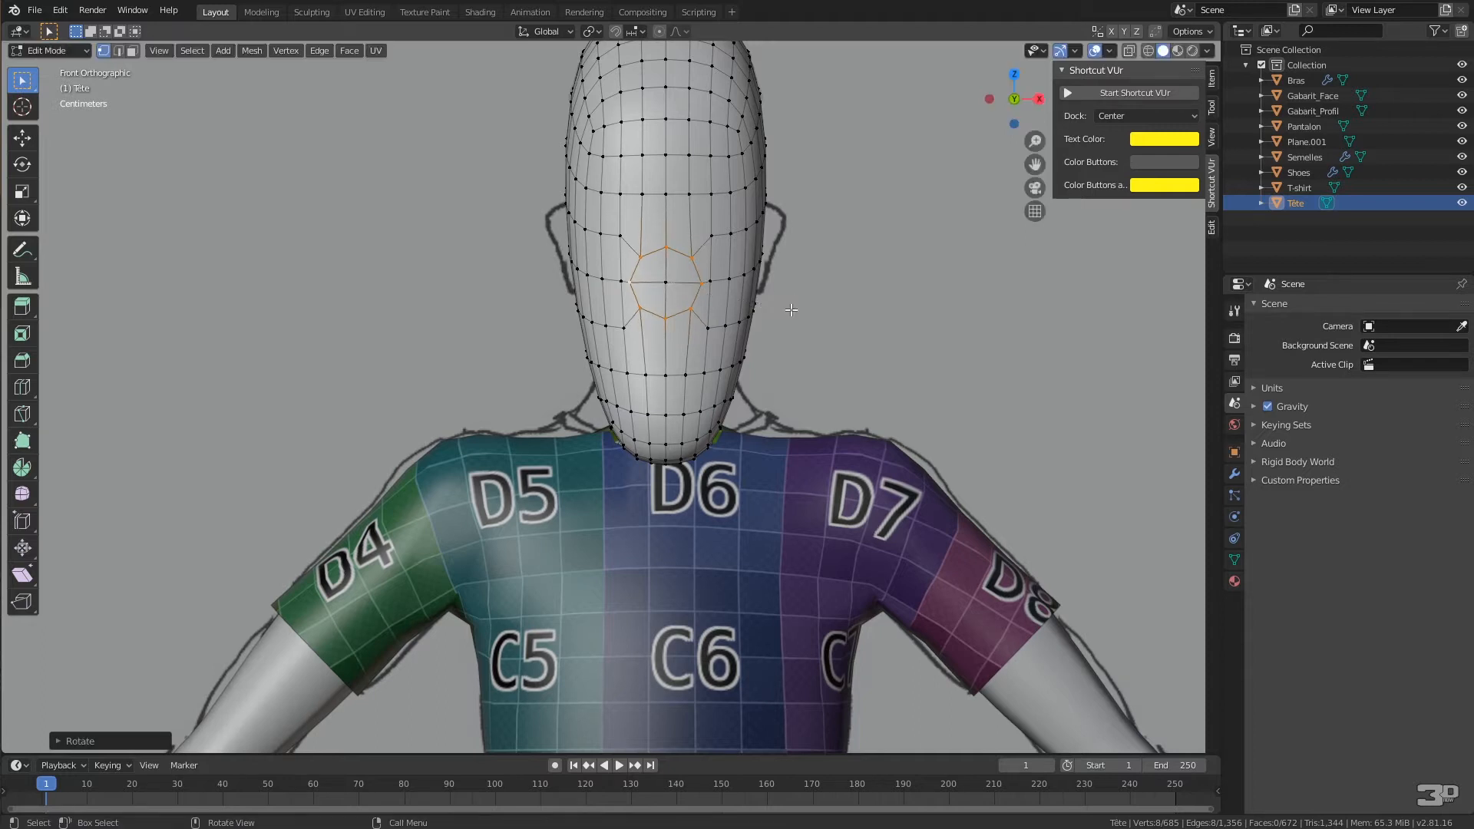
Select the head's vertical centre edge loop and flatten it by scaling it to 0 along X.
scroll(787, 315, "down", 1)
left_click(656, 229)
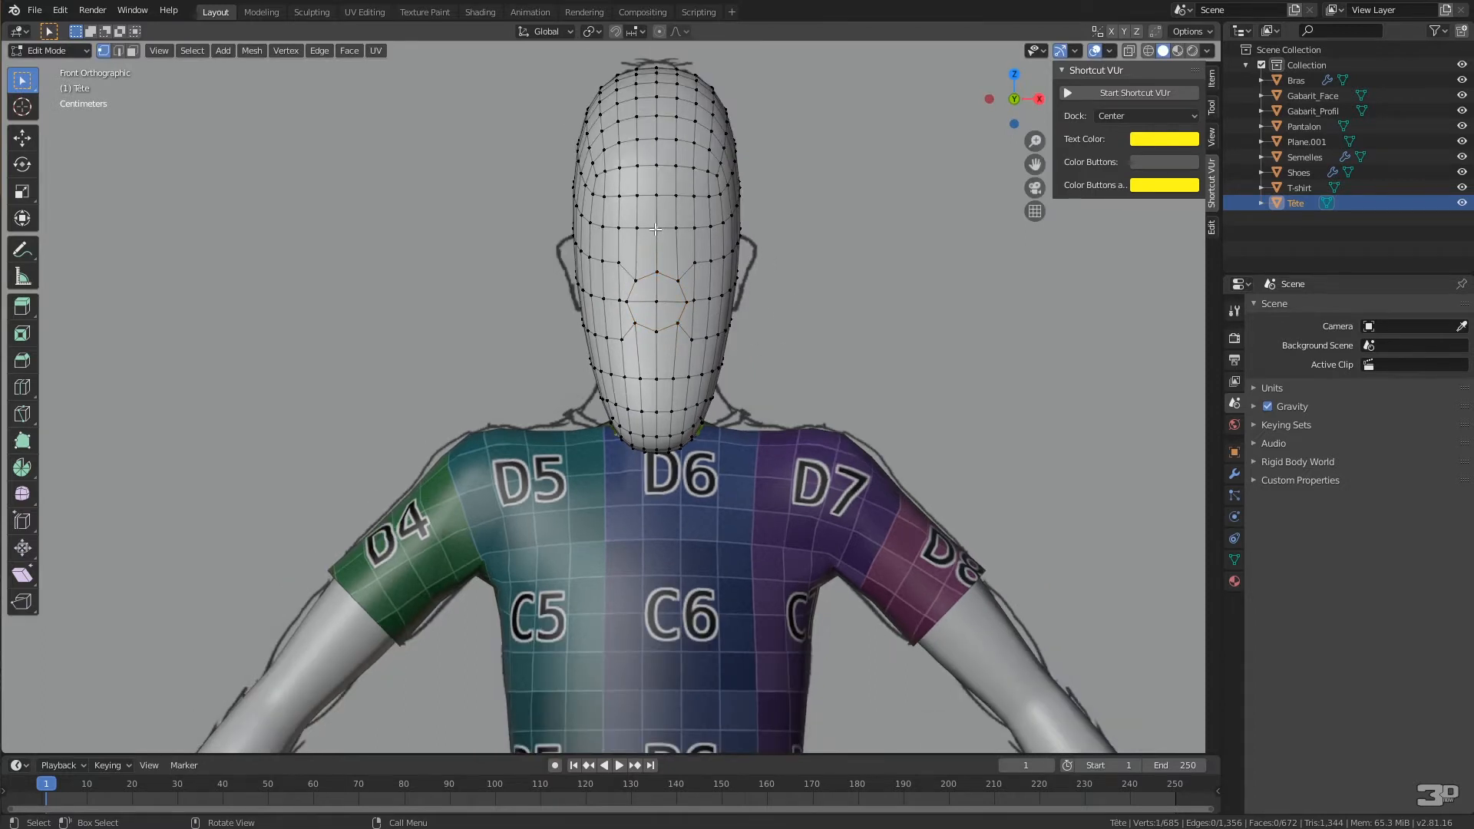
left_click(657, 228, "alt")
left_click(656, 228)
left_click(660, 195, "alt")
left_click(659, 196)
key("2")
left_click(657, 212, "alt")
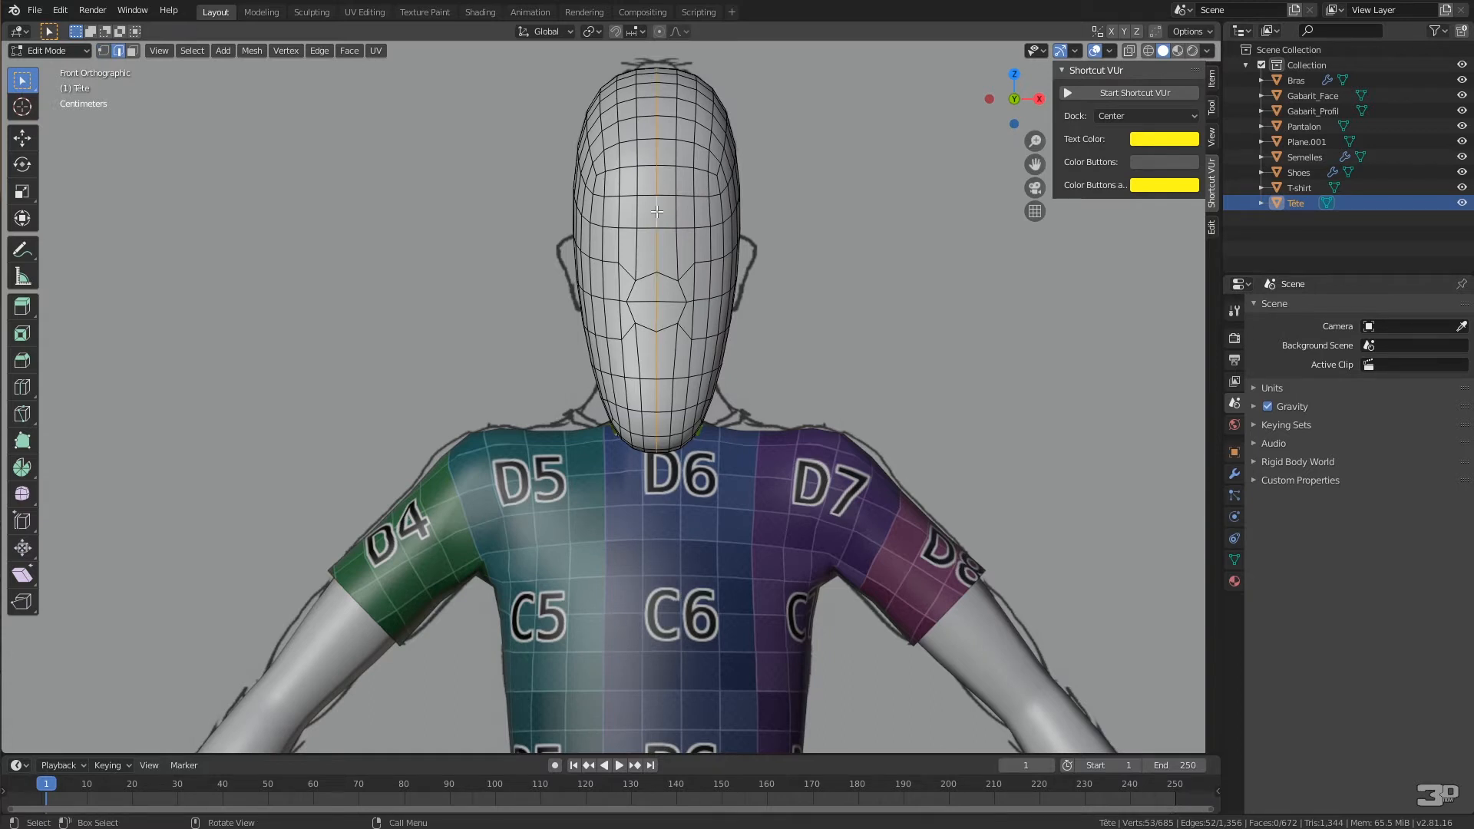
key("z")
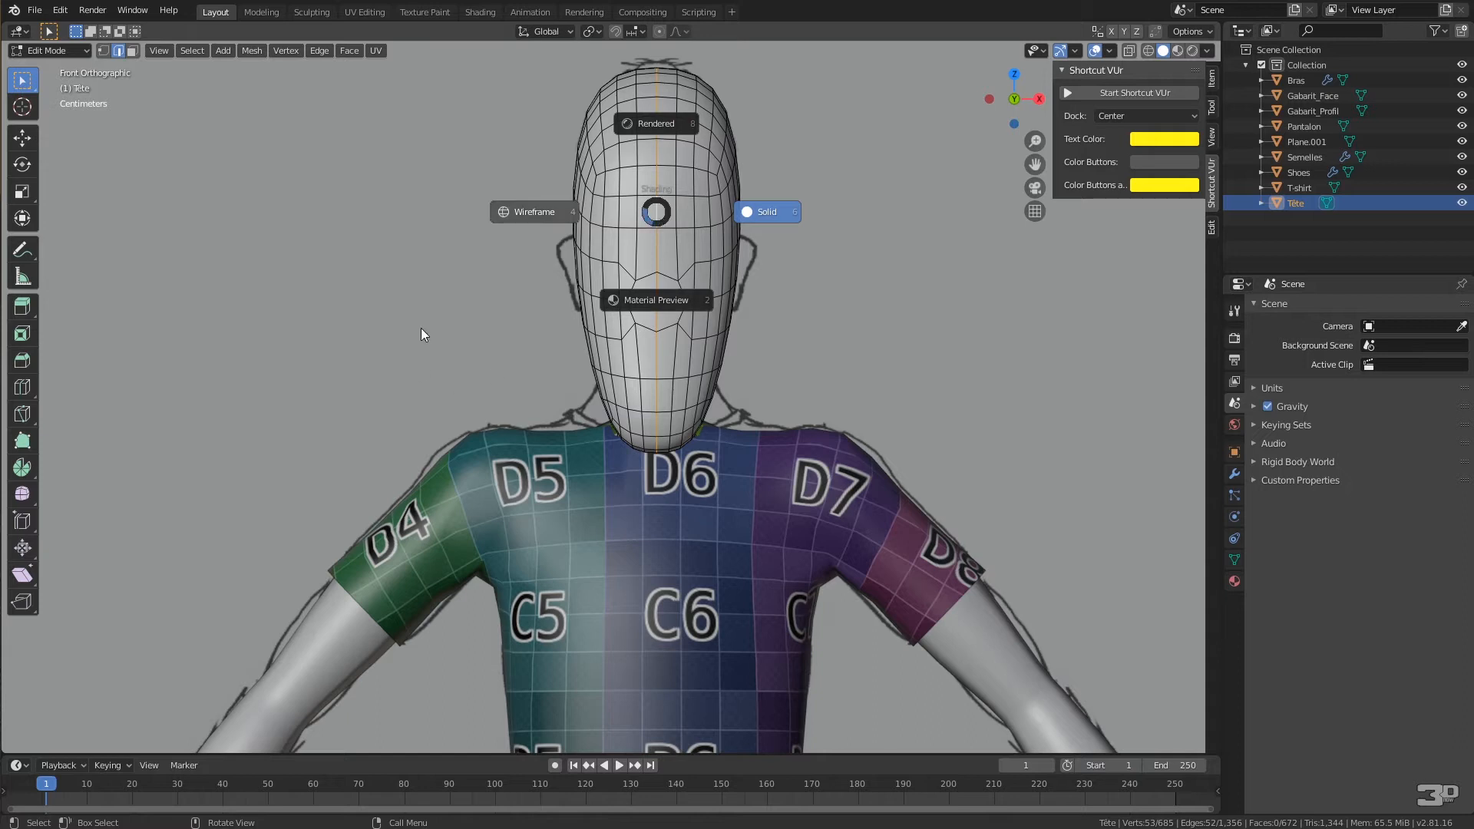
key("Escape")
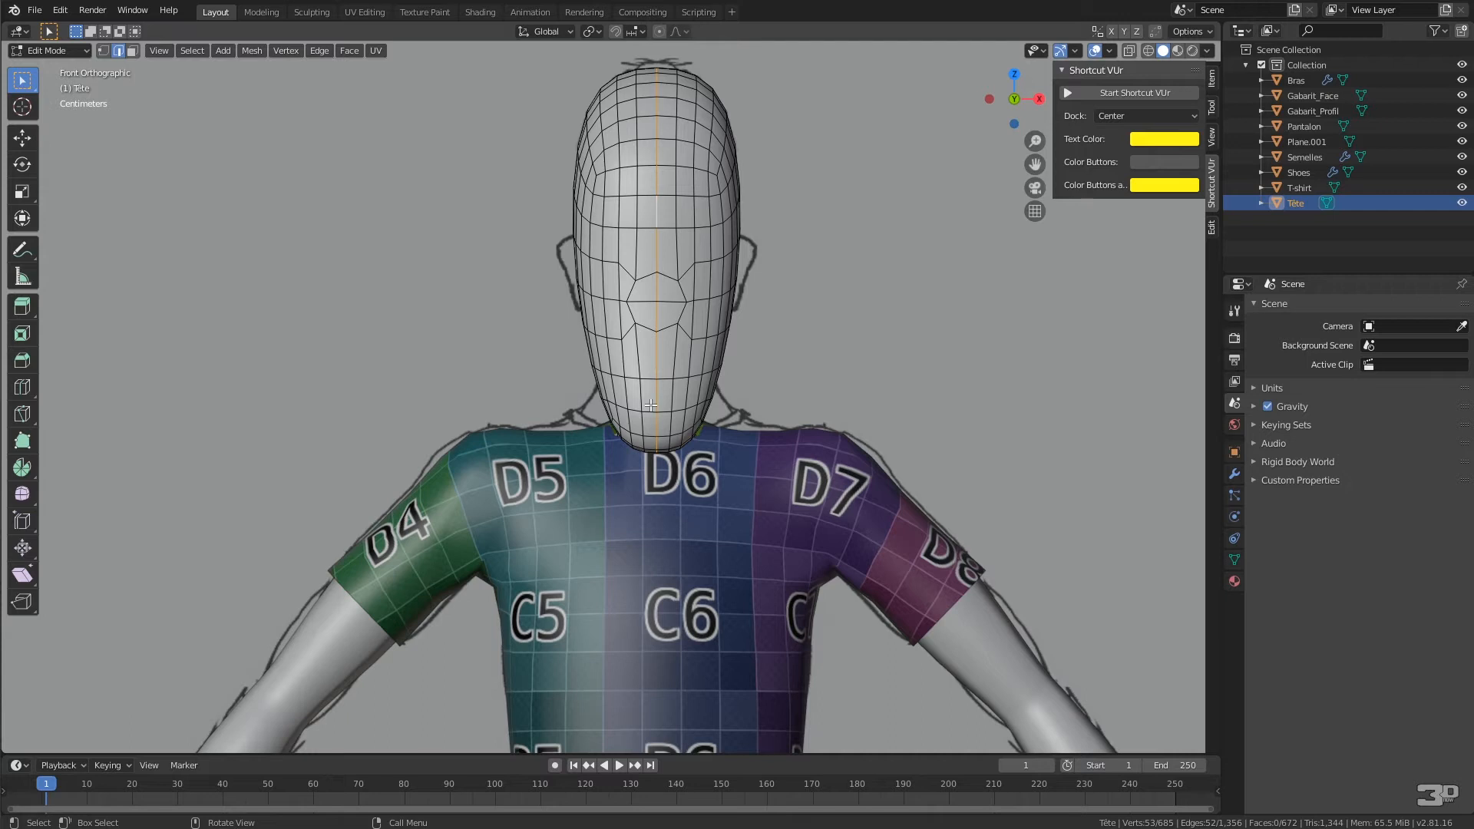
key("s")
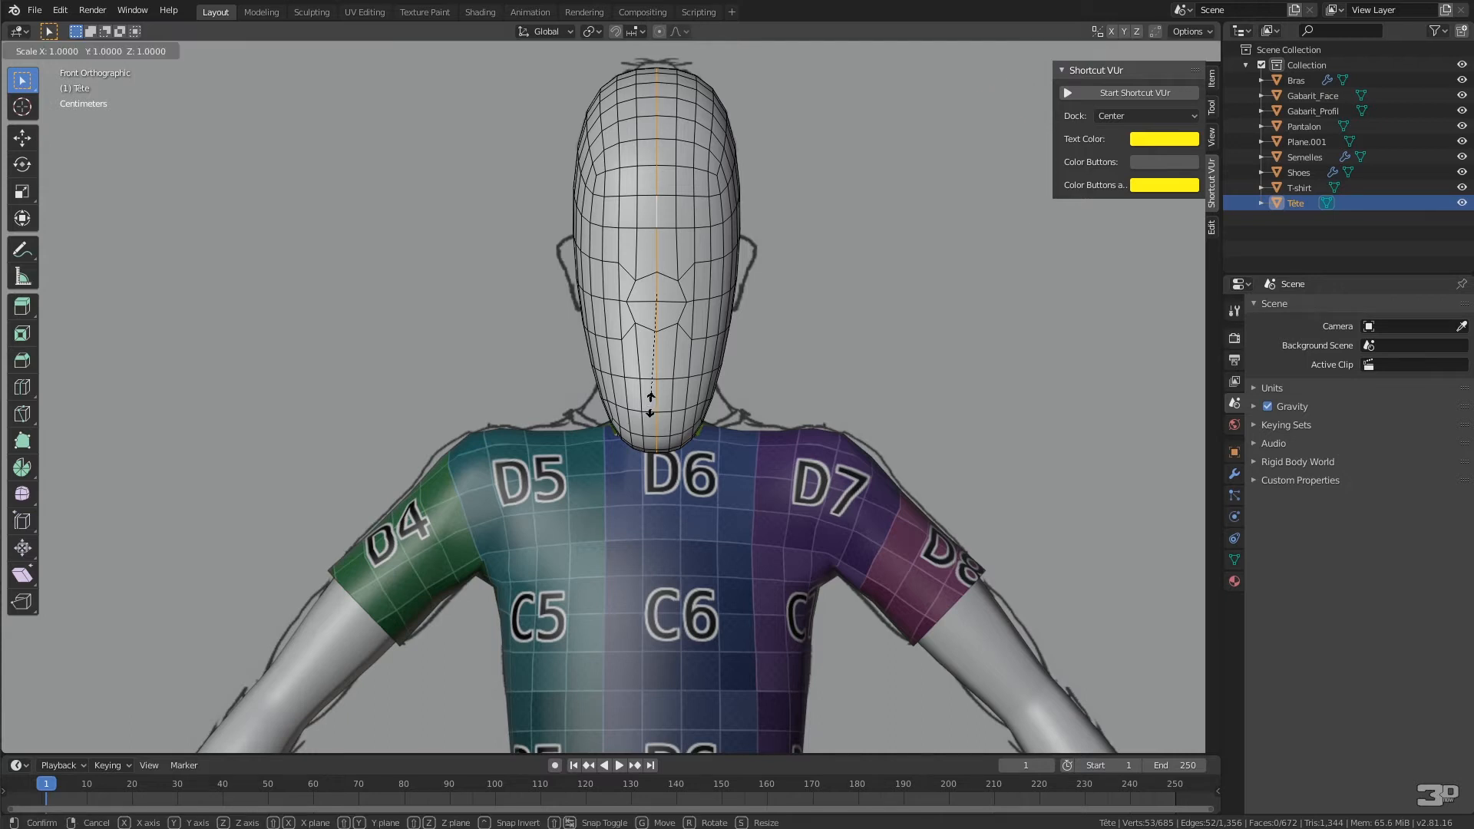
type("x0")
key("Return")
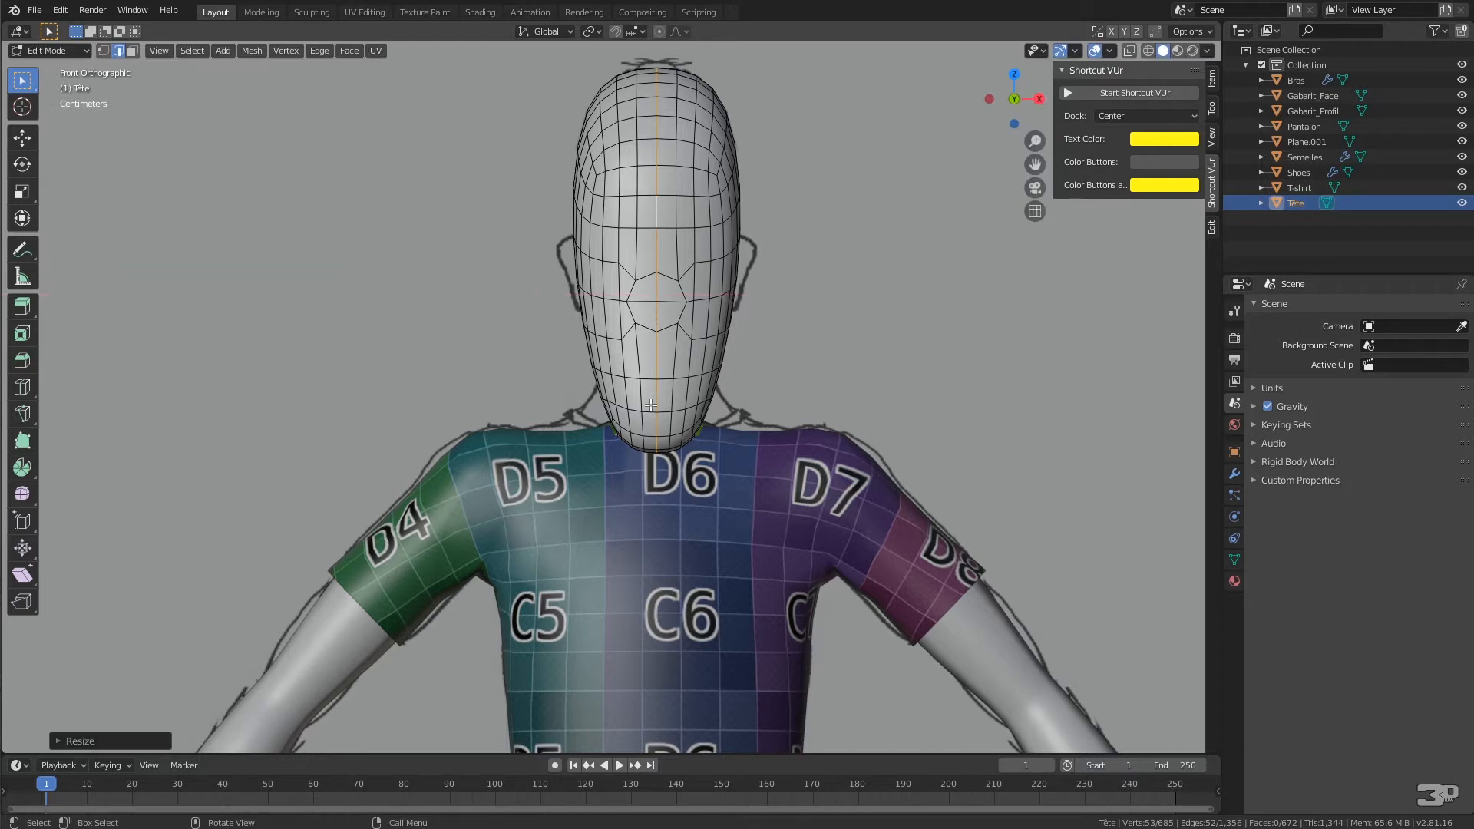
Start the Shortcut VUr key display and hide the viewport sidebar.
left_click(1143, 92)
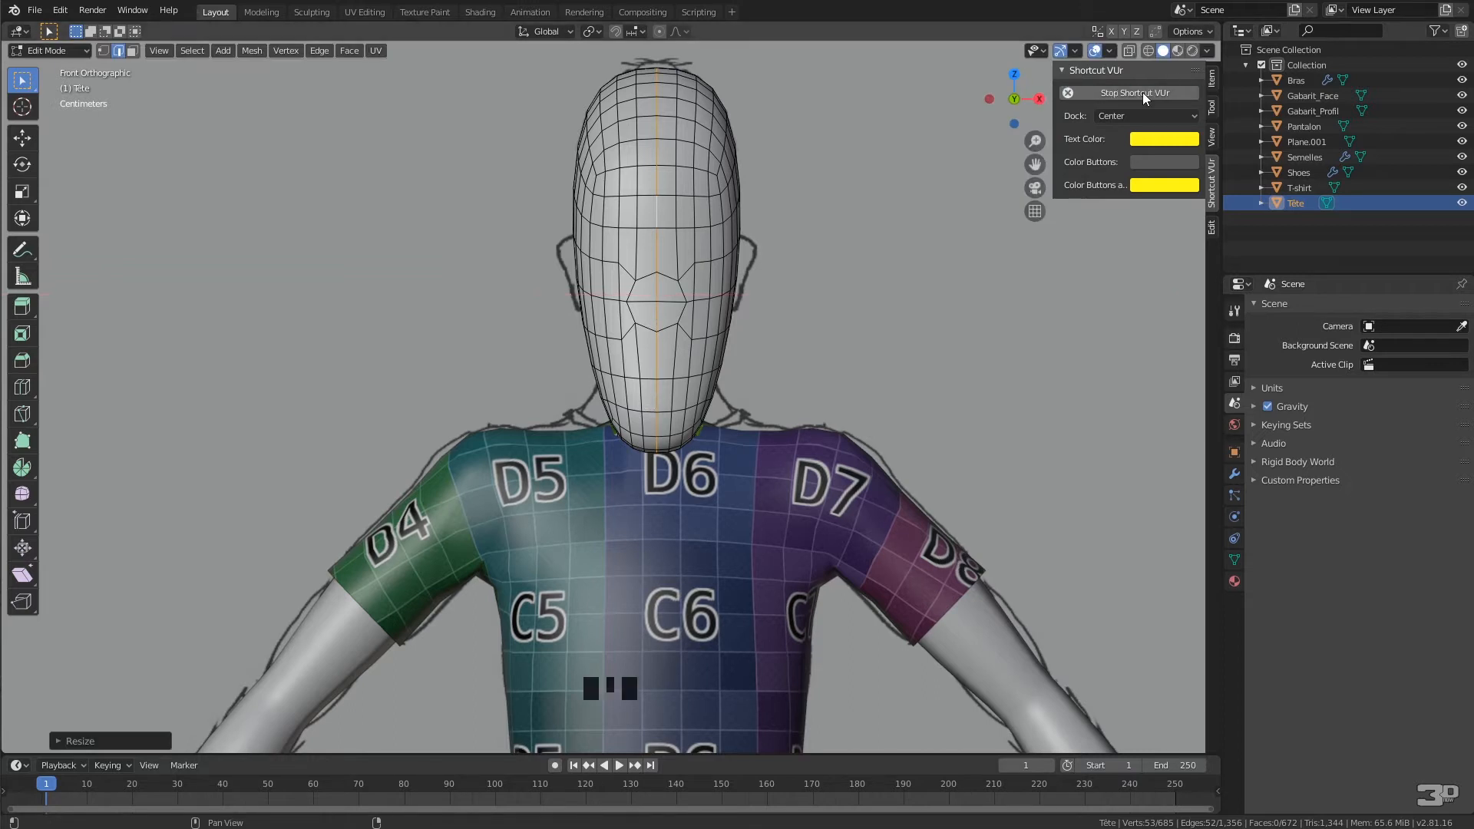
left_click(1213, 92)
key("n")
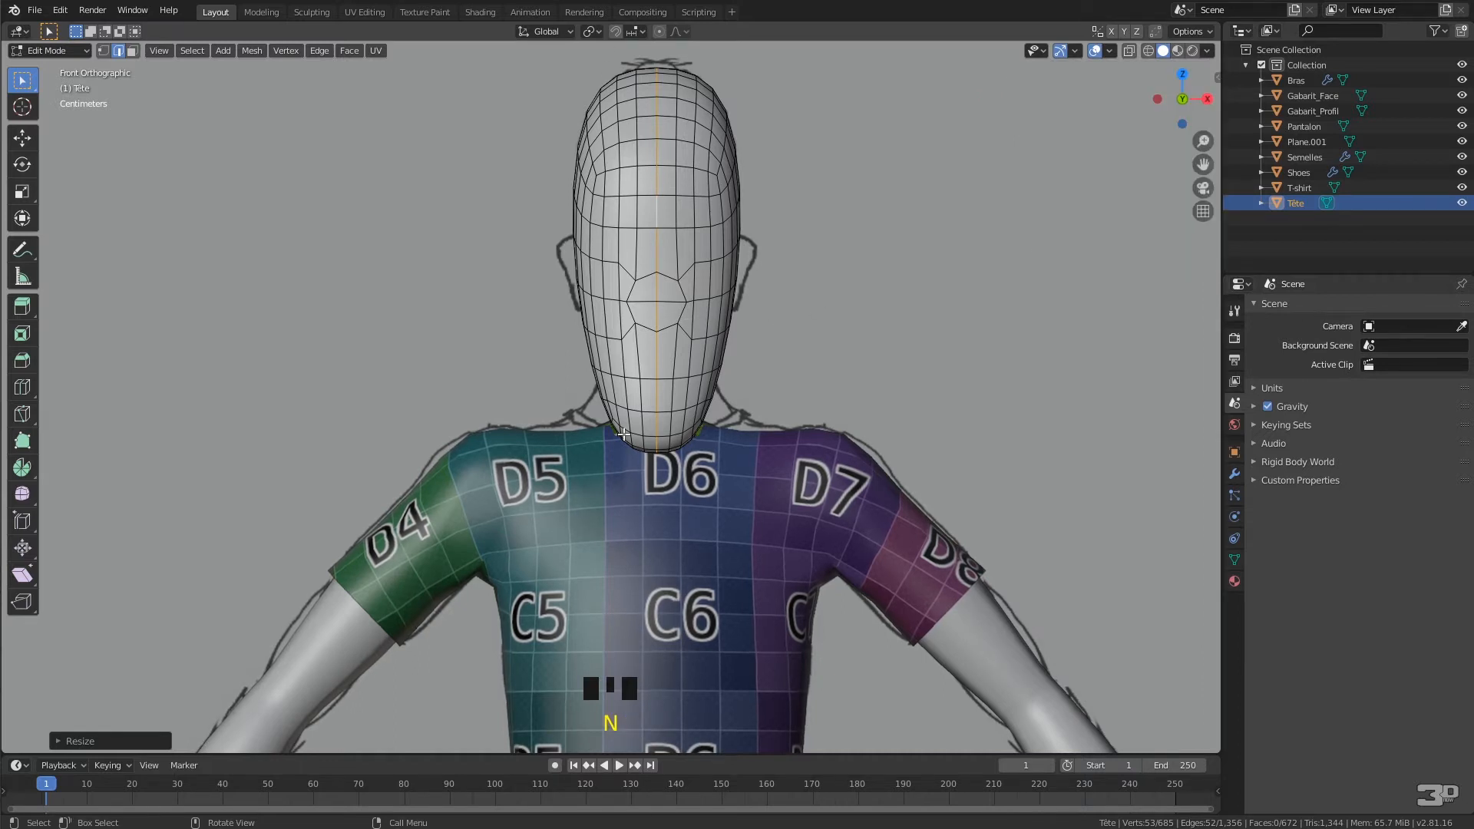
scroll(673, 231, "up", 2)
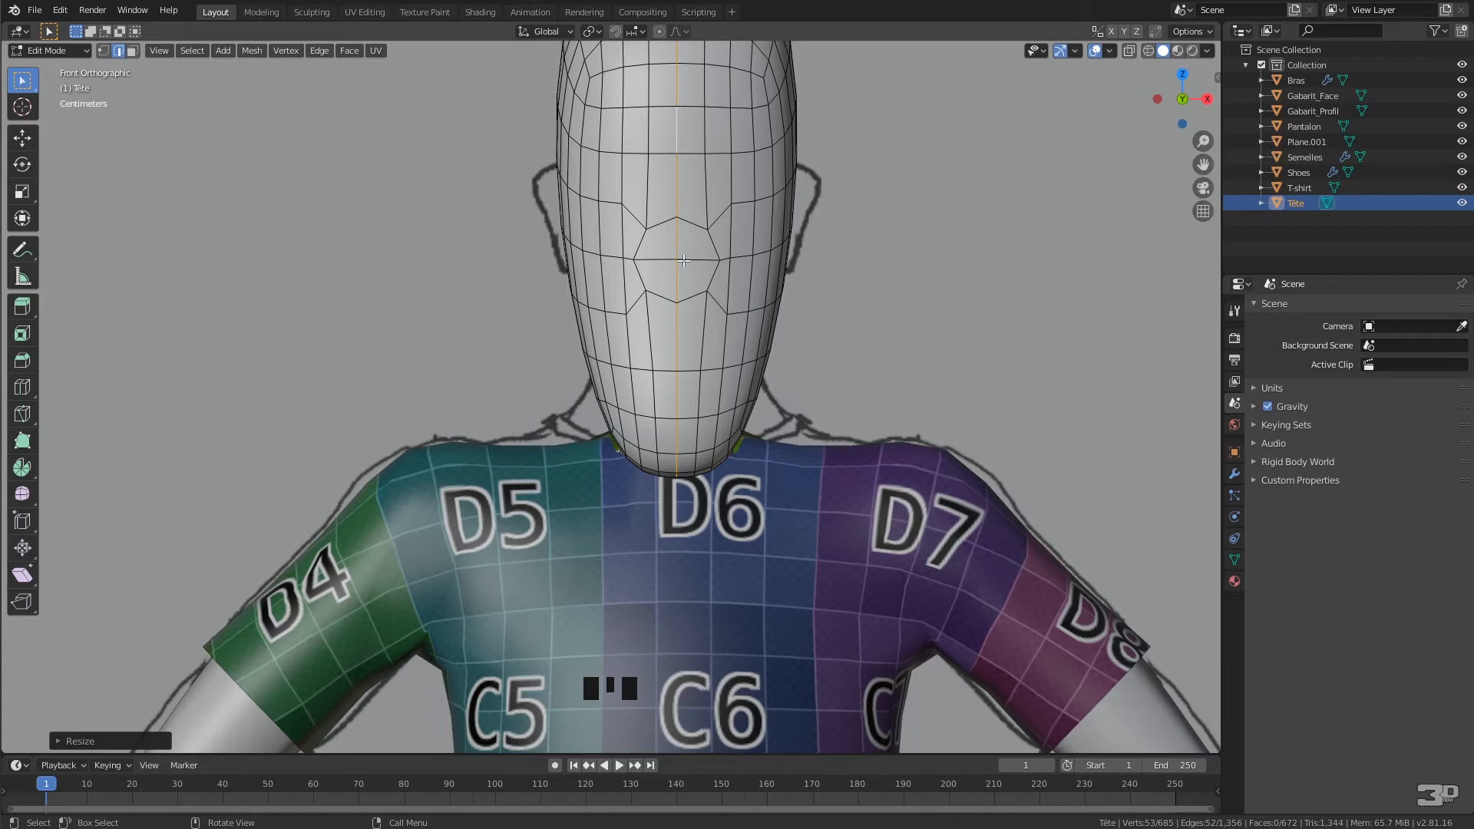
key("c")
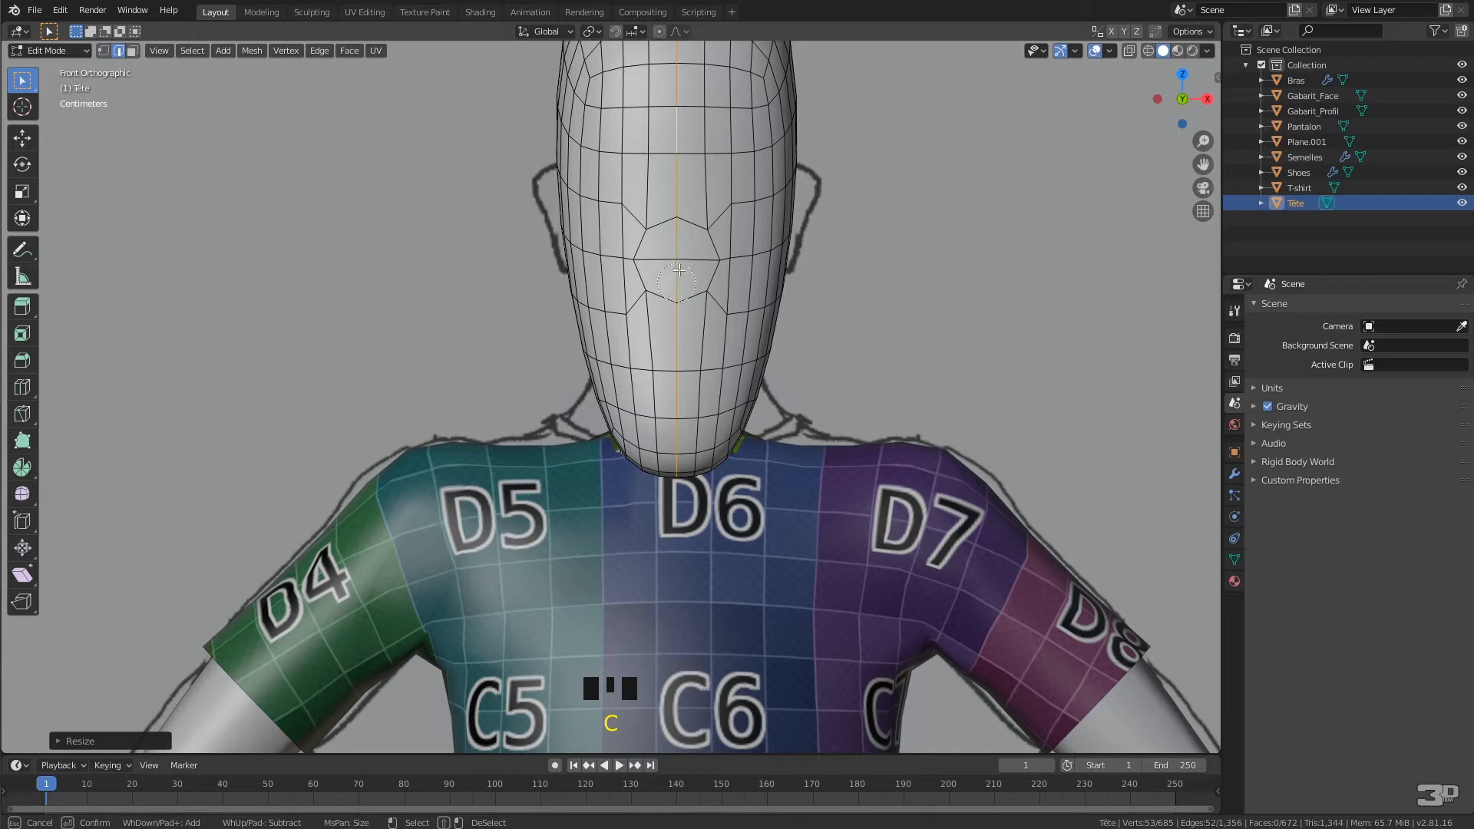
left_click(676, 258)
key("Escape")
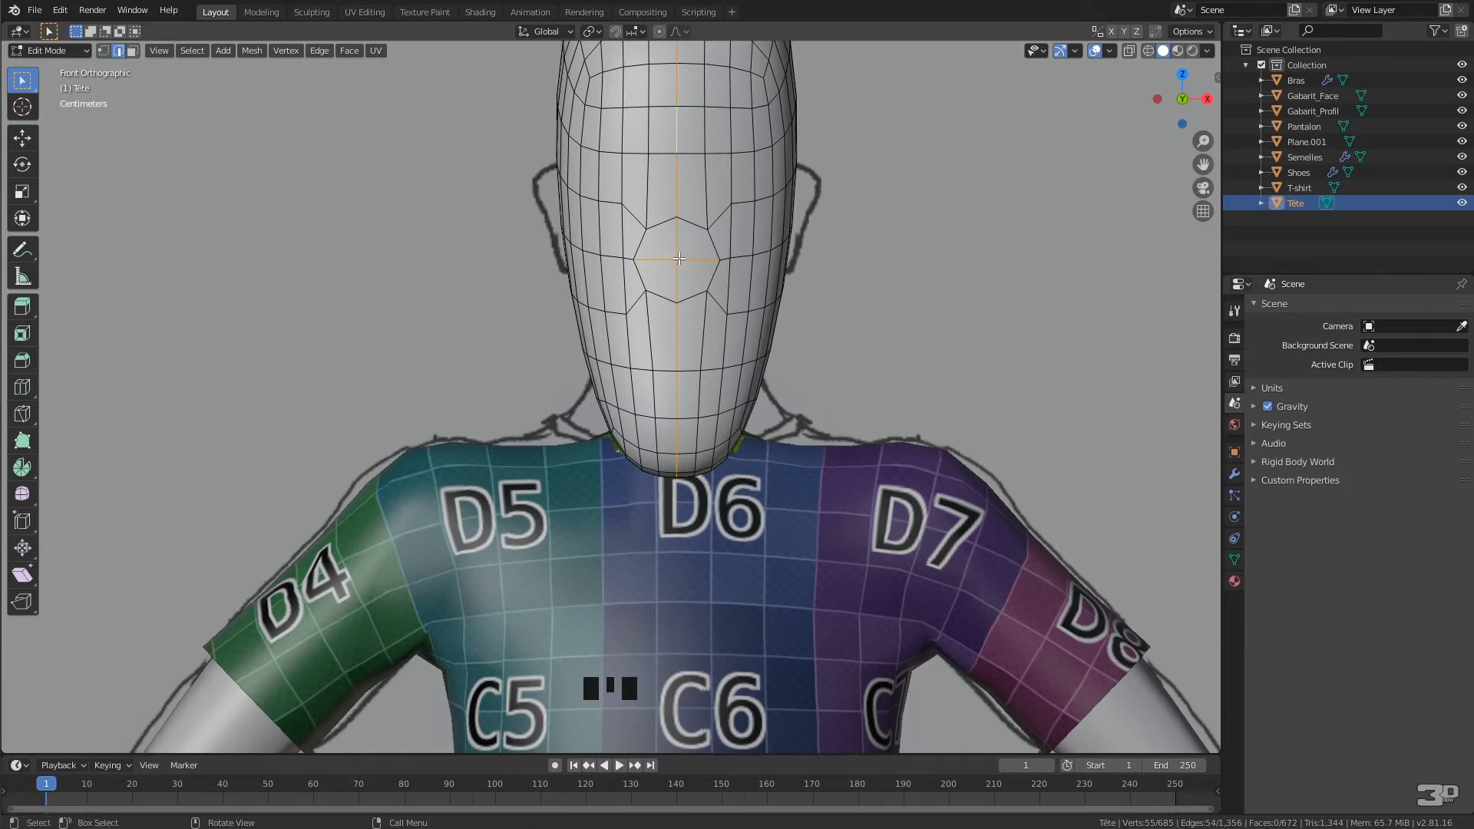
Switch to face selection and circle-select the four faces inside the octagonal nose ring.
key("3")
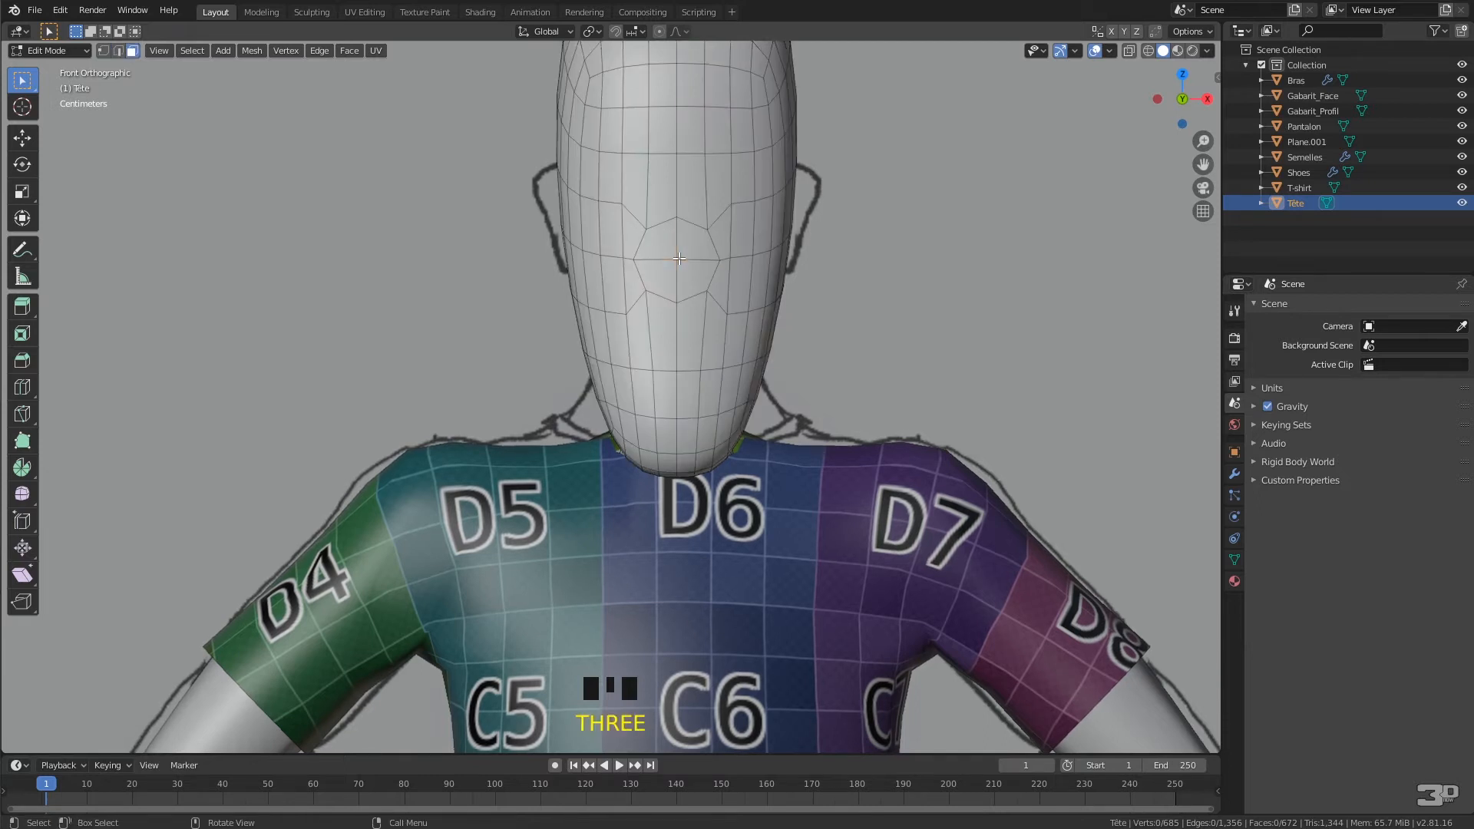
key("c")
mouse_move(679, 258)
left_mouse_down()
mouse_move(692, 294)
mouse_move(653, 275)
left_mouse_up()
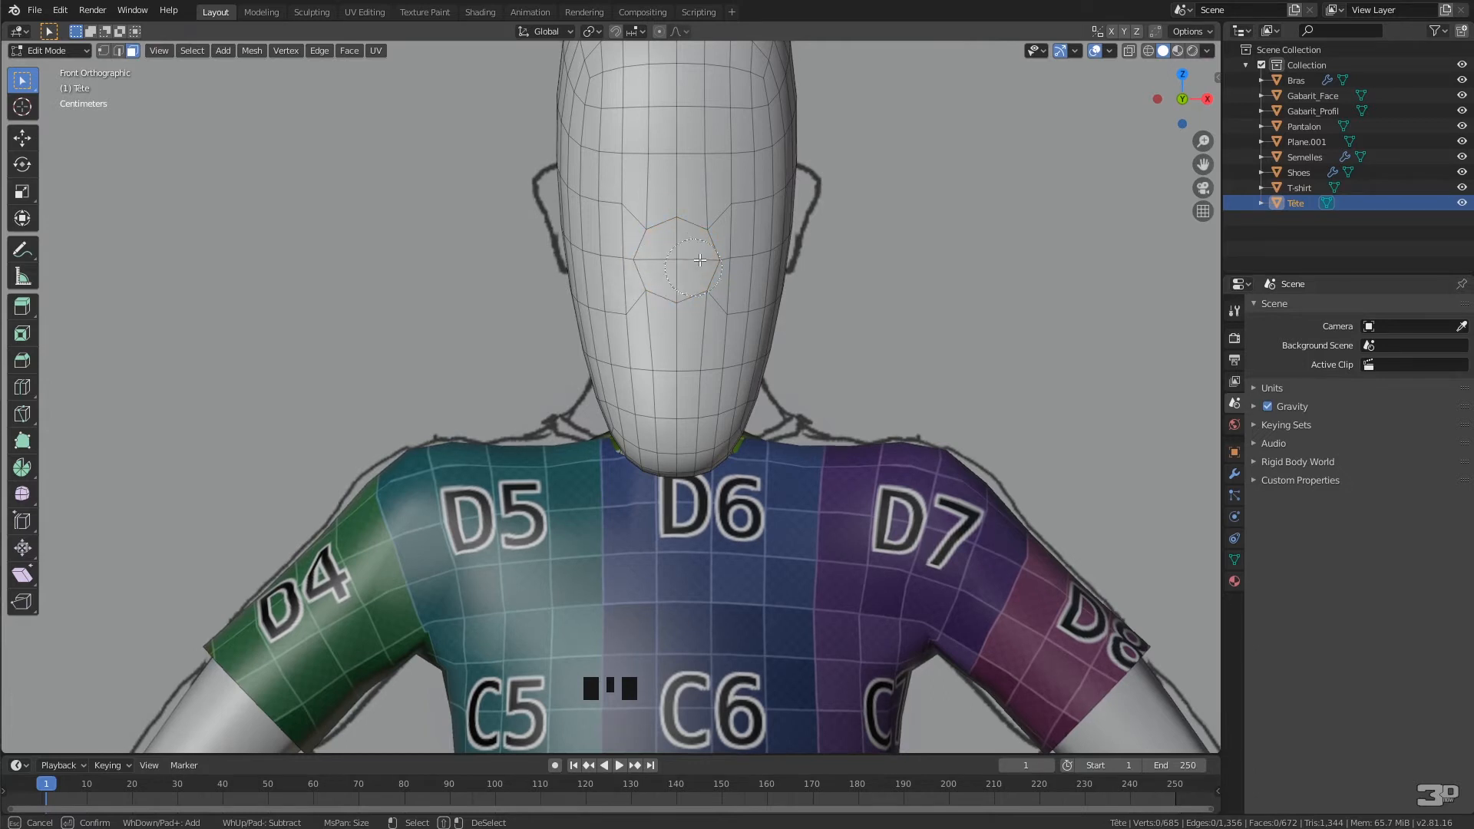
left_click(676, 261)
left_click(676, 262, "shift")
left_click(675, 262)
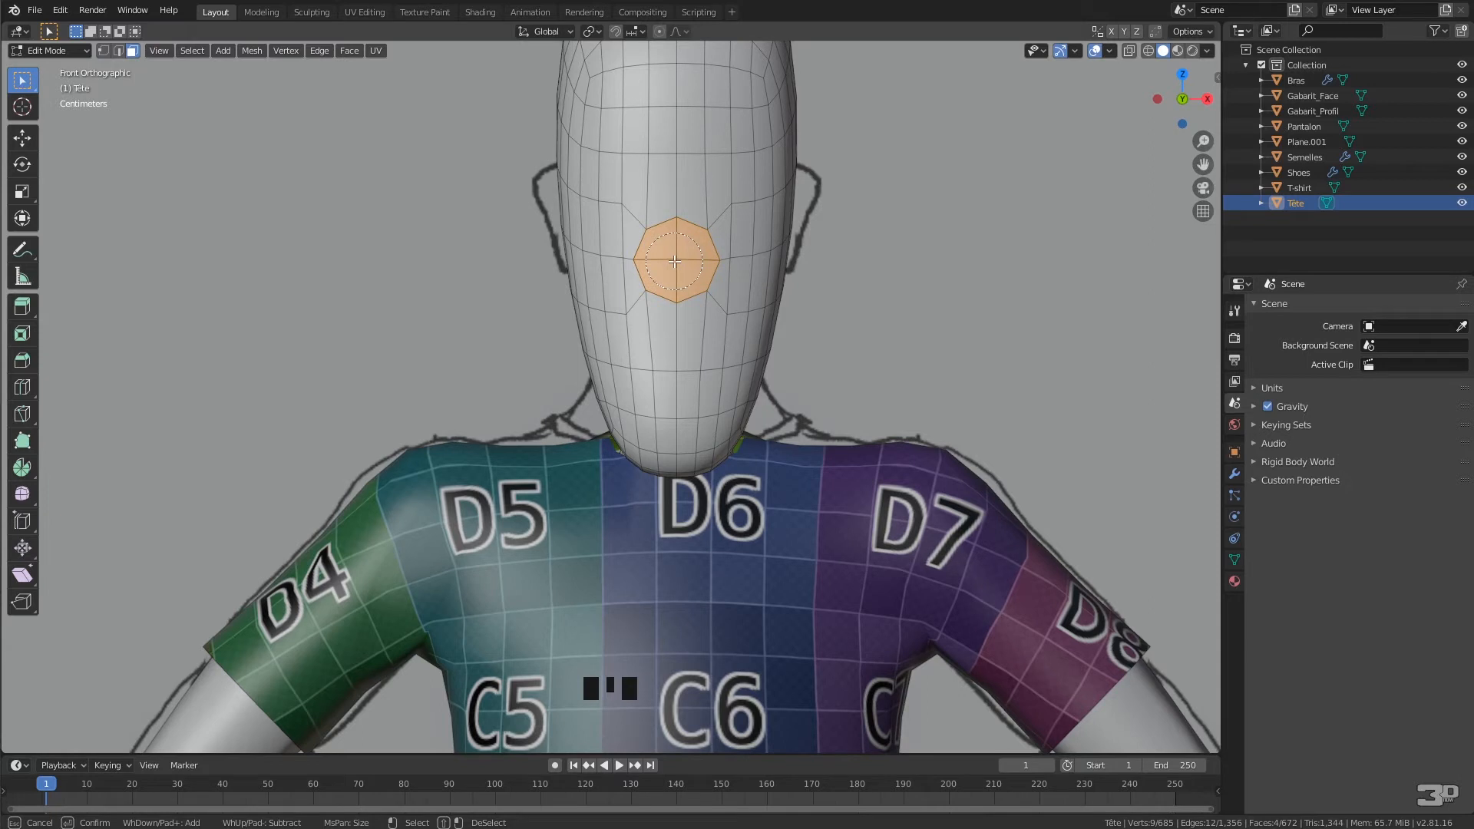
key("Escape")
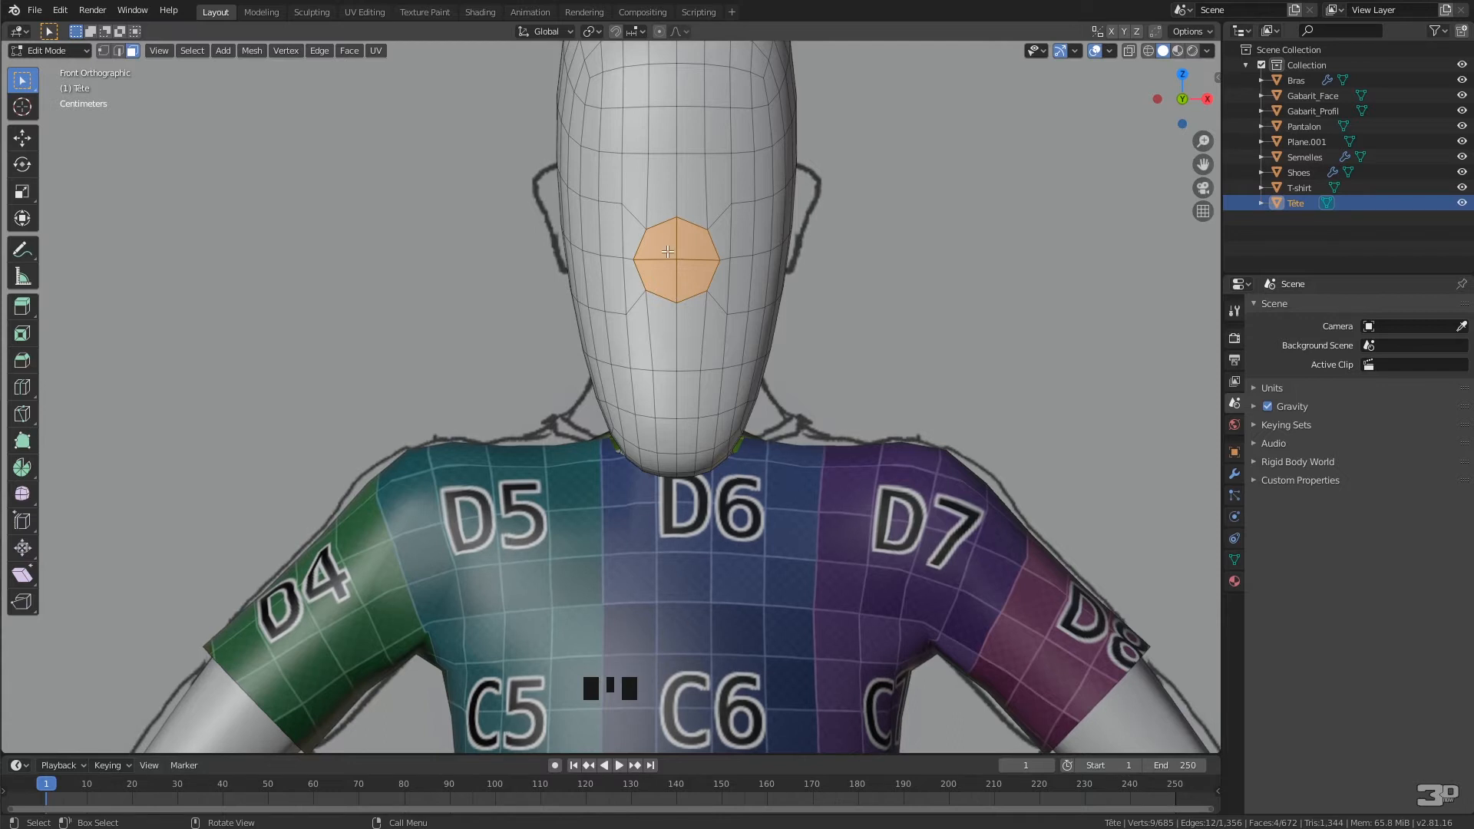
In right side view, extrude the four selected faces forward three times to the sketched nose tip, the first by about 0.018 m.
middle_click_drag(745, 306, 685, 328)
scroll(685, 328, "down", 4)
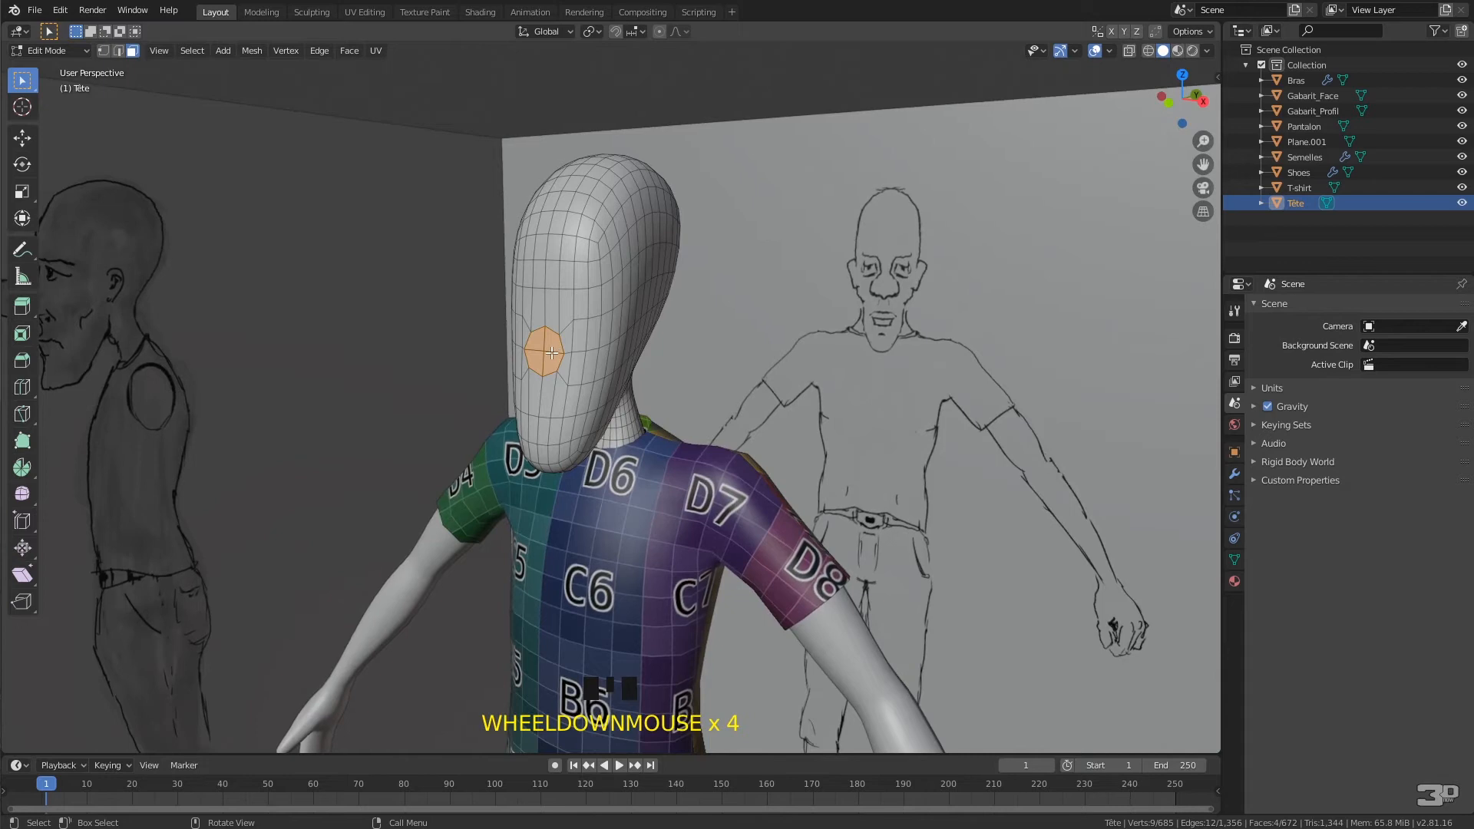
key("KP_3")
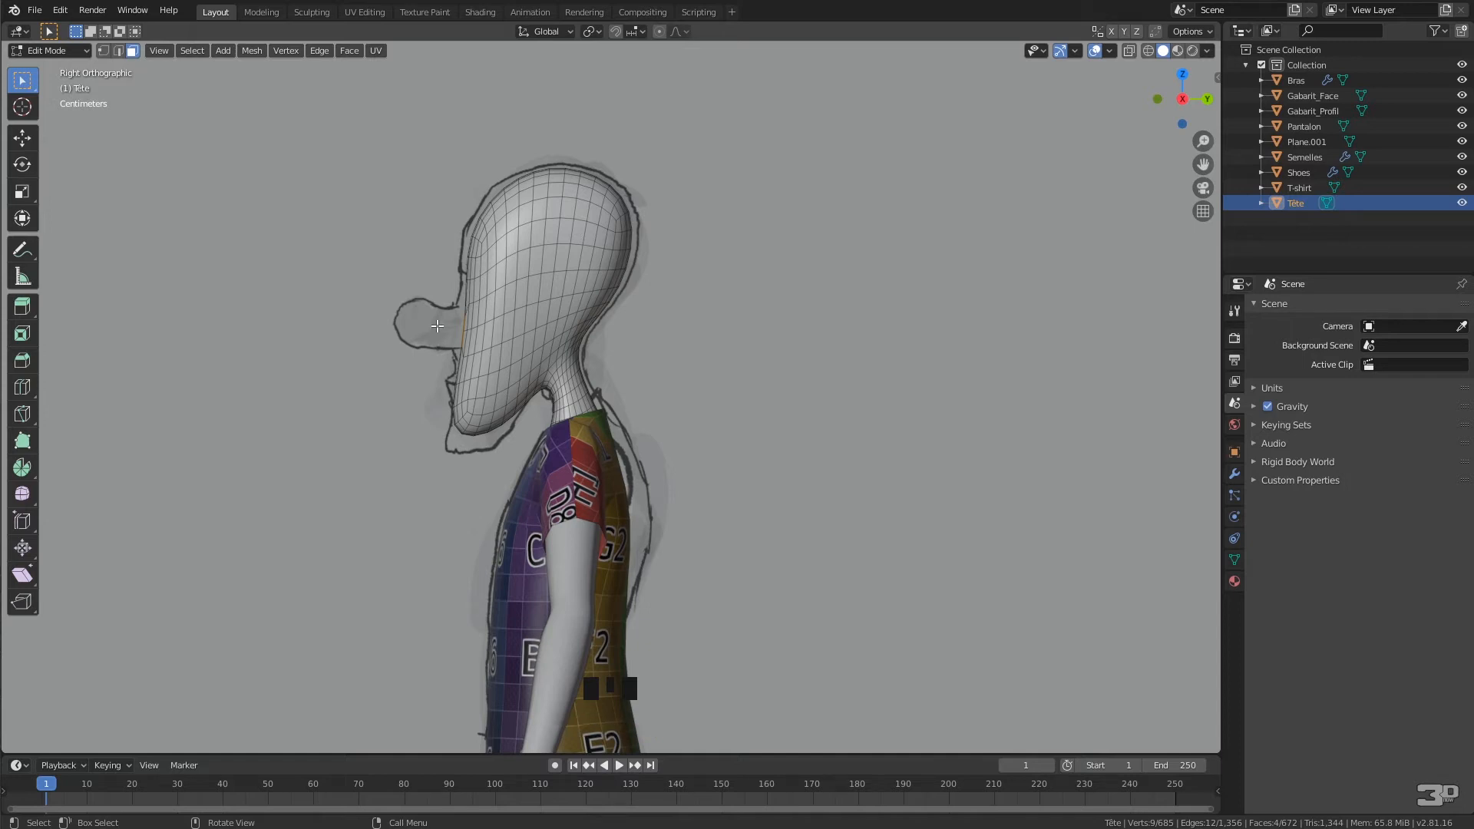
key("e")
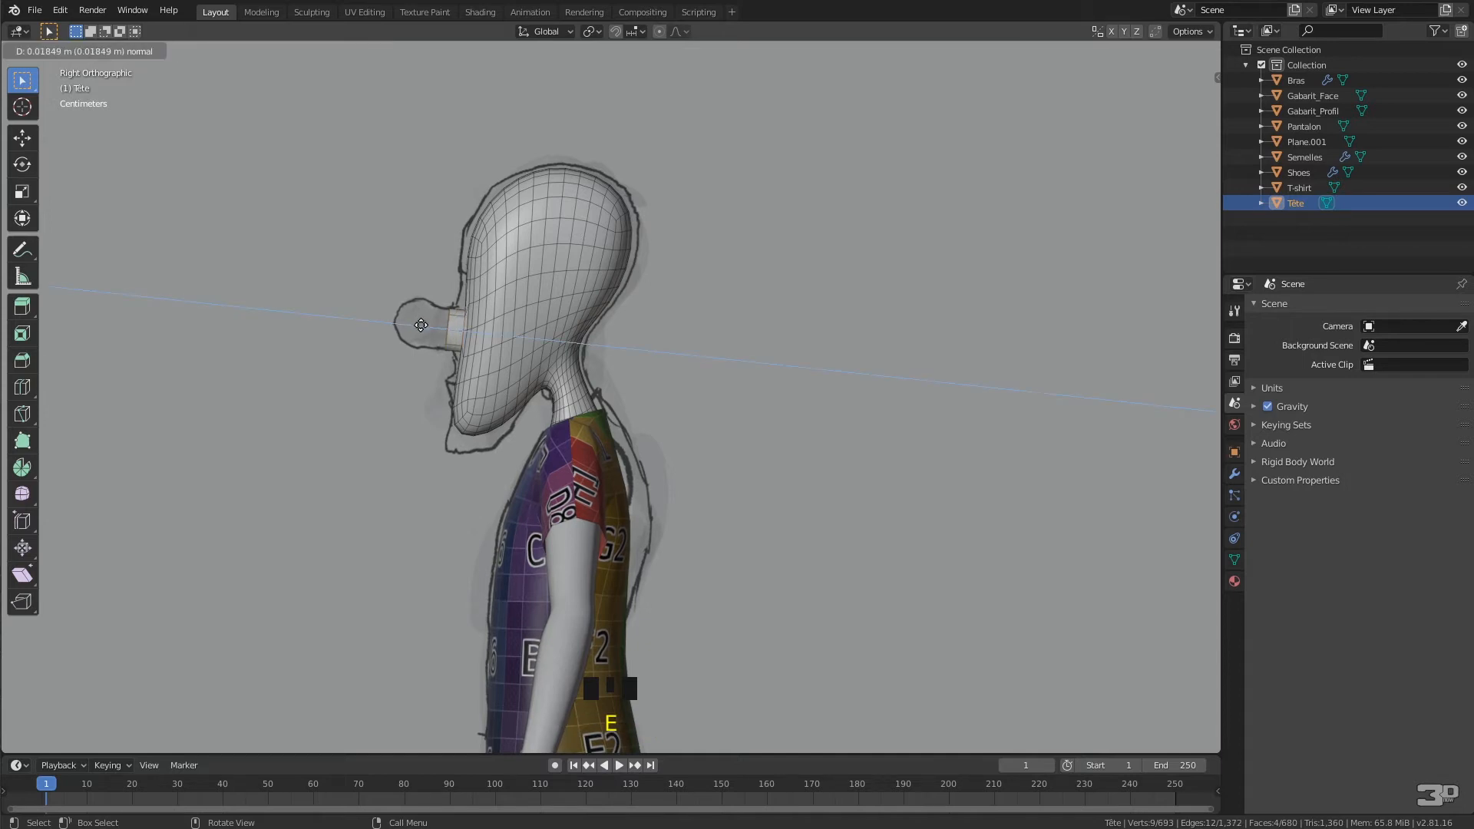
left_click(421, 325)
key("e")
left_click(393, 316)
key("e")
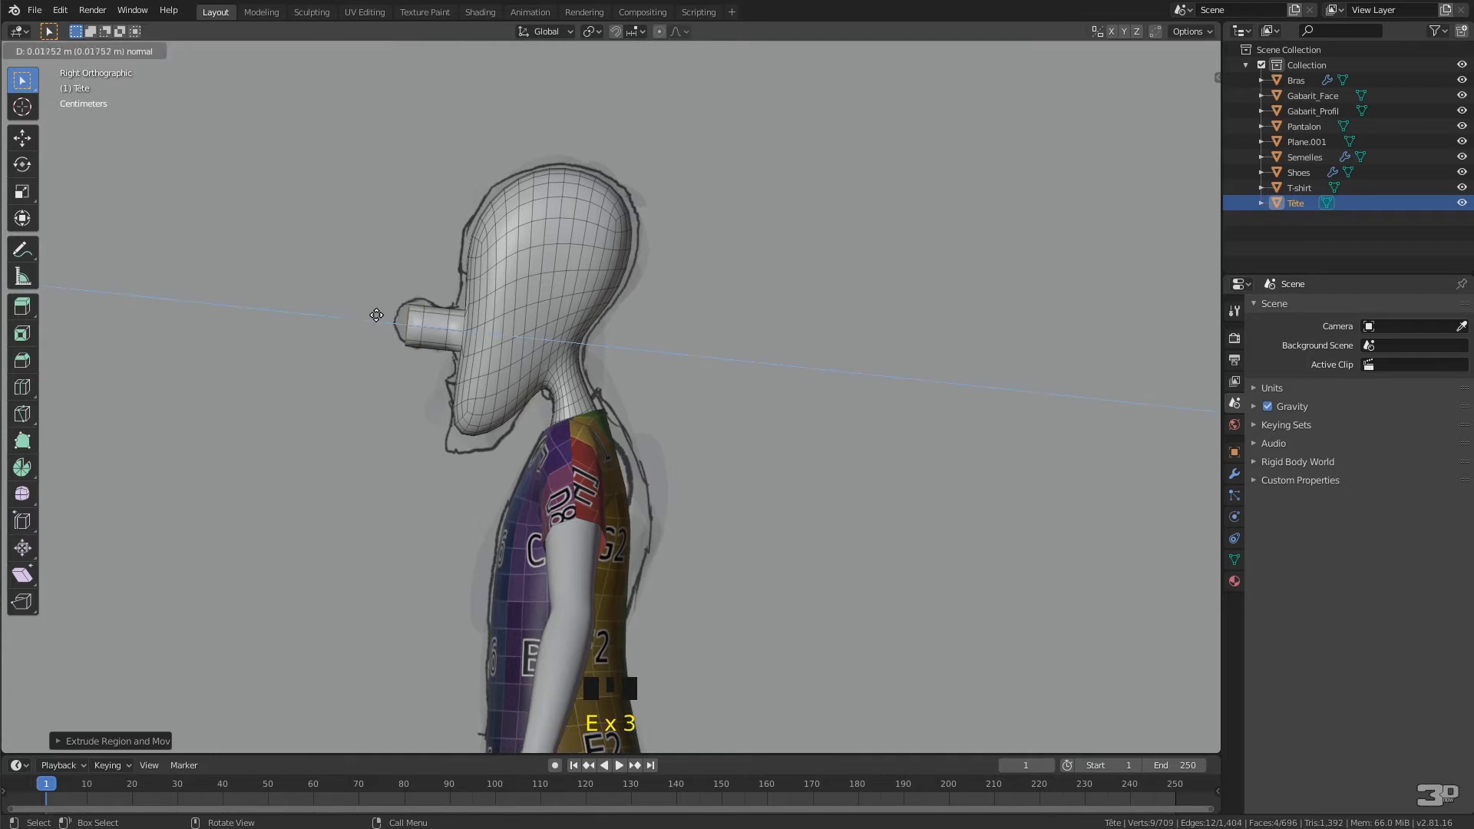
left_click(362, 307)
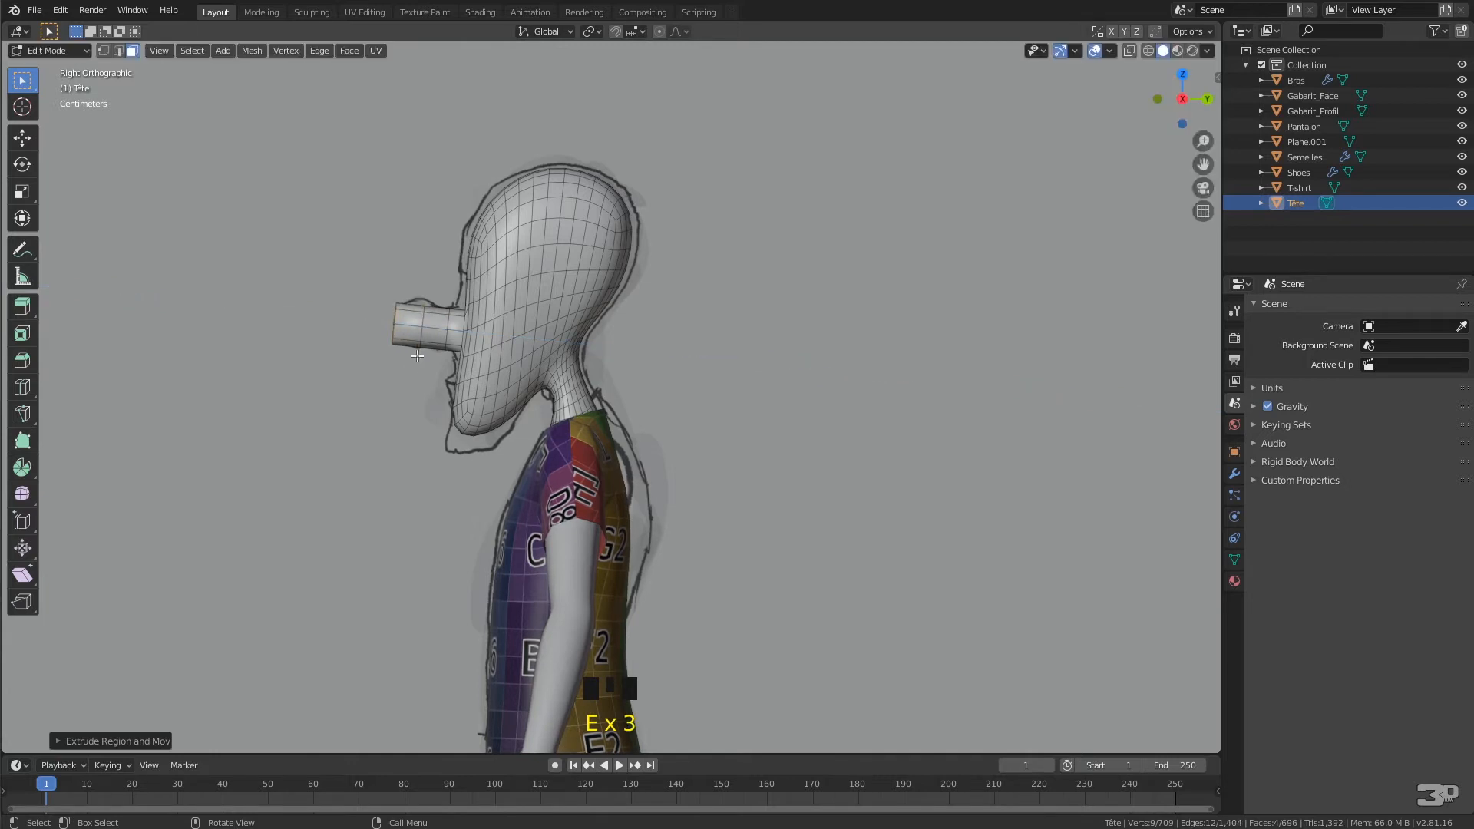
scroll(417, 347, "up", 4)
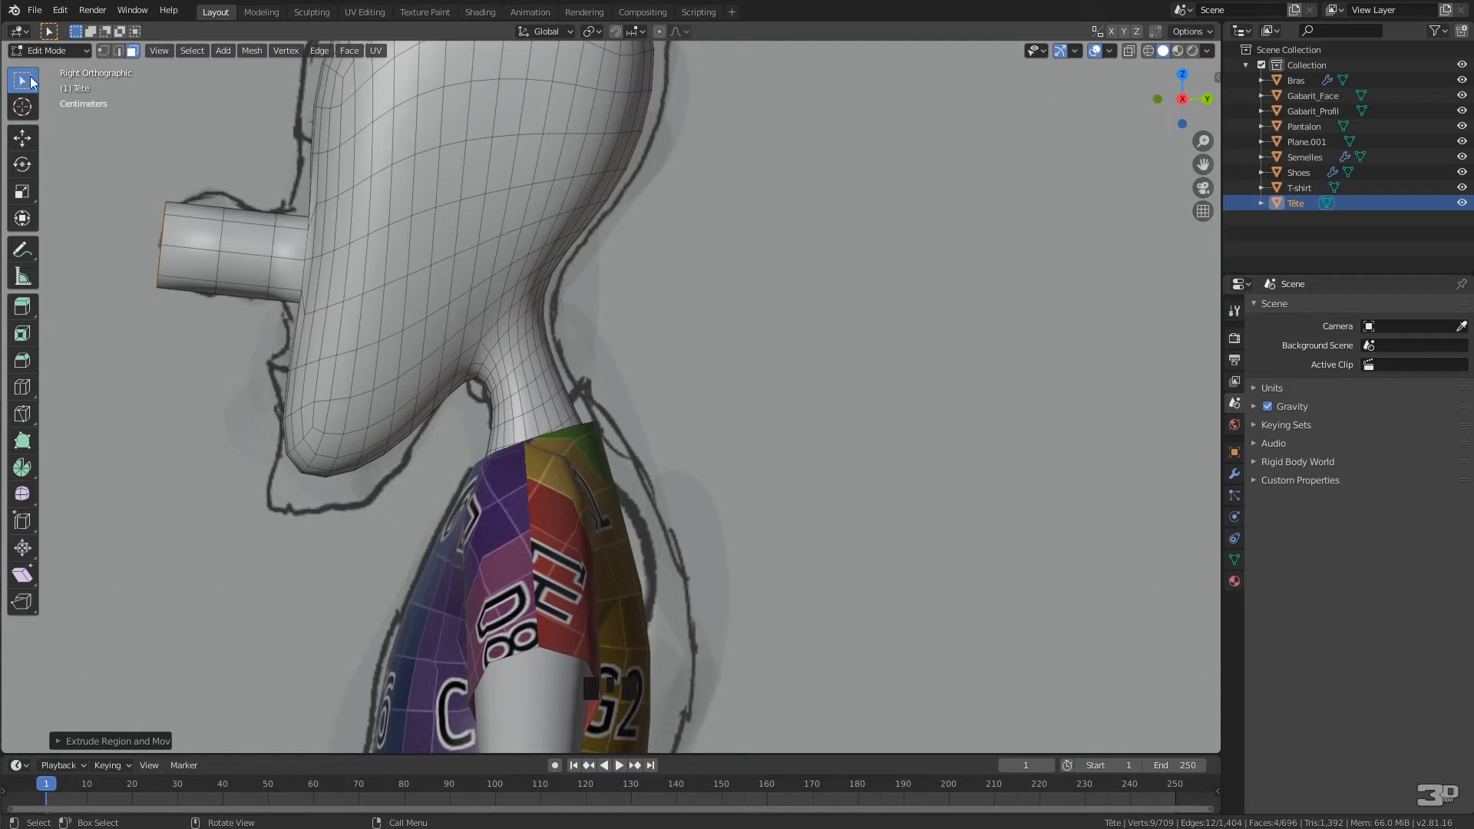
In Sculpt Mode, set the Grab brush radius to 107 px and pull the face contour around the nose base to the profile sketch.
left_click(40, 49)
left_click(56, 102)
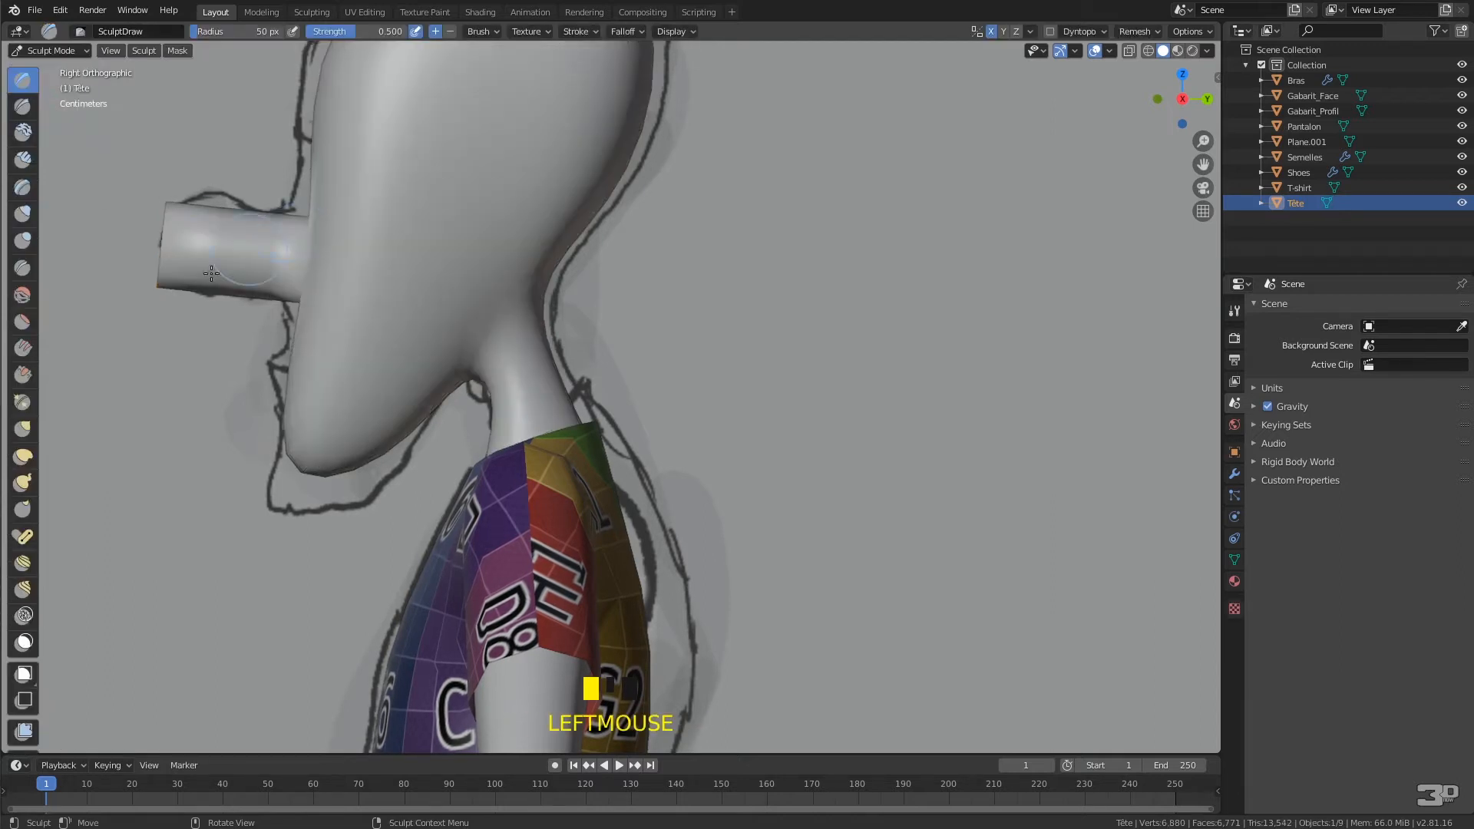
left_click(22, 428)
right_click(332, 212)
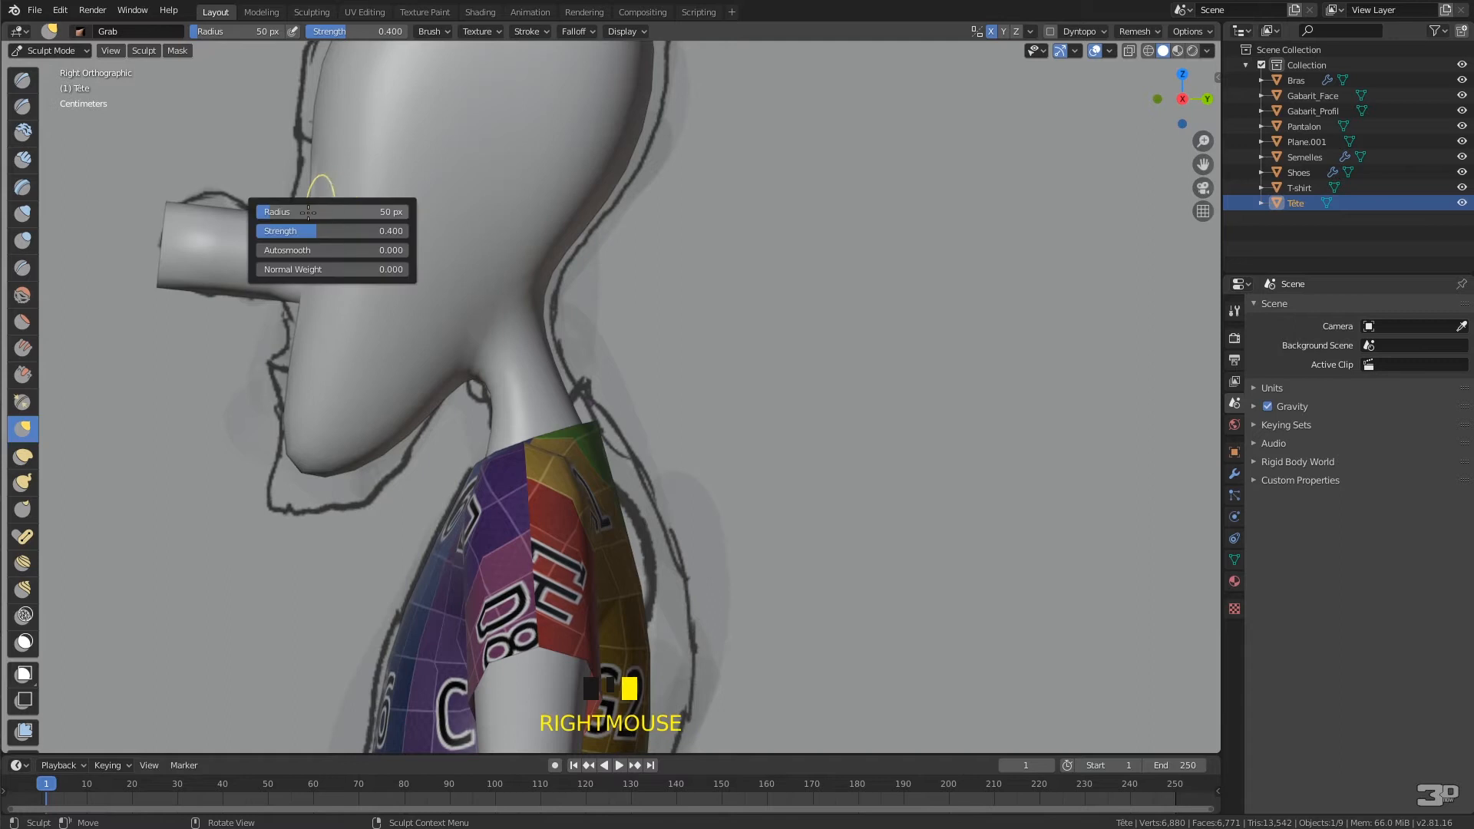
mouse_move(278, 215)
left_mouse_down()
mouse_move(300, 209)
mouse_move(262, 192)
left_mouse_up()
left_click_drag(304, 289, 311, 292)
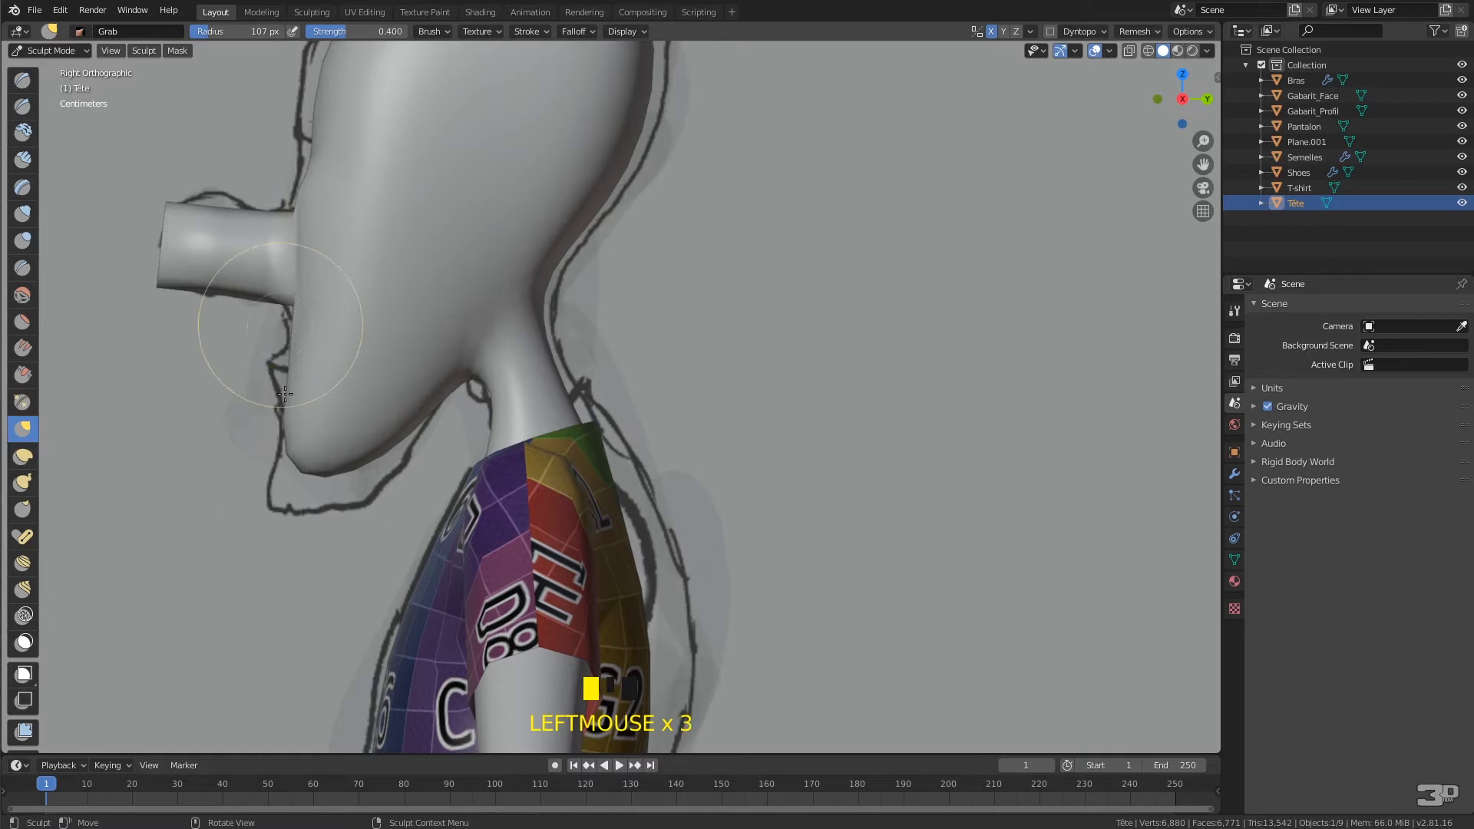
Enlarge the Grab brush radius to 189 px and pull the chin and jaw down to the profile sketch.
right_click(315, 429)
mouse_move(317, 430)
left_mouse_down()
mouse_move(295, 430)
mouse_move(330, 430)
mouse_move(270, 495)
left_mouse_up()
left_click(299, 422)
left_click_drag(376, 449, 368, 518)
mouse_move(281, 471)
left_mouse_down()
mouse_move(243, 516)
mouse_move(262, 503)
left_mouse_up()
left_click_drag(341, 465, 342, 477)
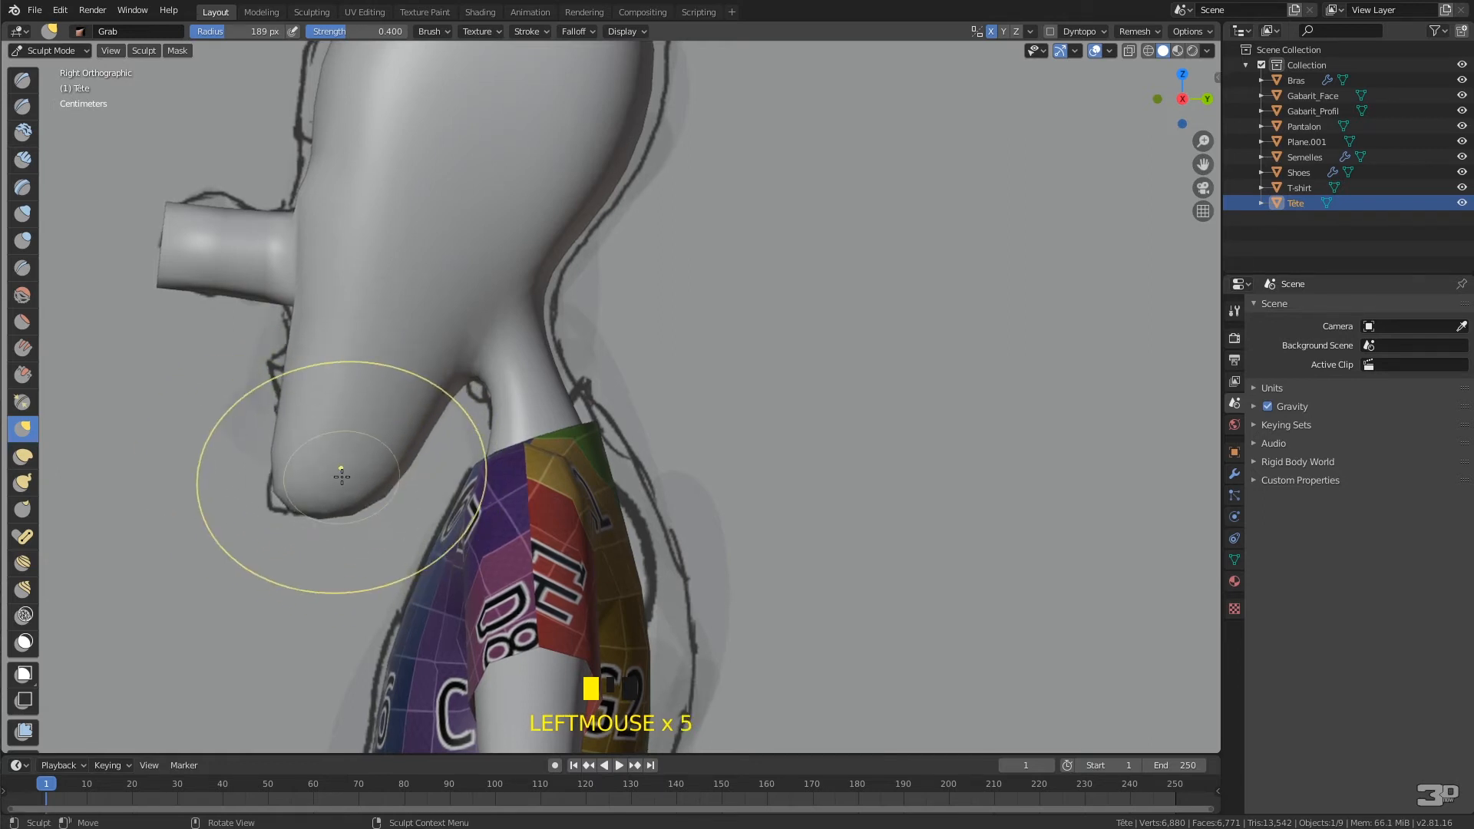
Turn on X-ray and pull the nose's top, tip and underside towards the sketched nose outline with the Grab brush.
key("alt+z")
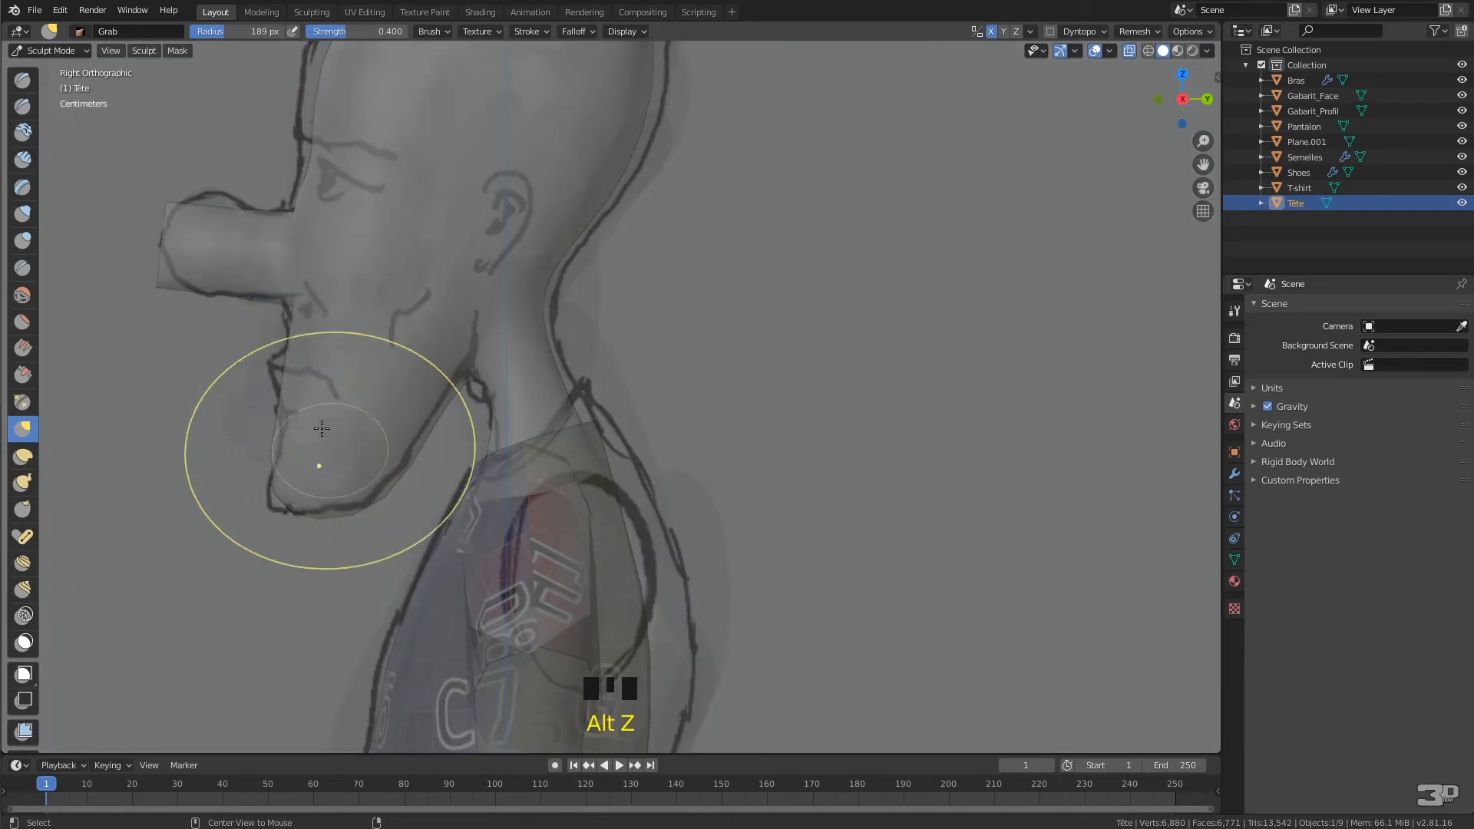
mouse_move(230, 227)
left_mouse_down()
mouse_move(197, 235)
mouse_move(224, 160)
mouse_move(218, 181)
left_mouse_up()
mouse_move(169, 232)
left_mouse_down()
mouse_move(158, 204)
mouse_move(161, 247)
mouse_move(116, 233)
mouse_move(138, 234)
left_mouse_up()
left_click_drag(167, 195, 238, 190)
mouse_move(163, 270)
left_mouse_down()
mouse_move(172, 257)
mouse_move(158, 276)
left_mouse_up()
left_click(178, 217)
Pull the neck, throat and back of the head to the profile sketch with the Grab brush.
mouse_move(527, 309)
left_mouse_down()
mouse_move(557, 307)
mouse_move(579, 400)
mouse_move(494, 378)
left_mouse_up()
left_click(540, 493)
scroll(497, 393, "up", 3)
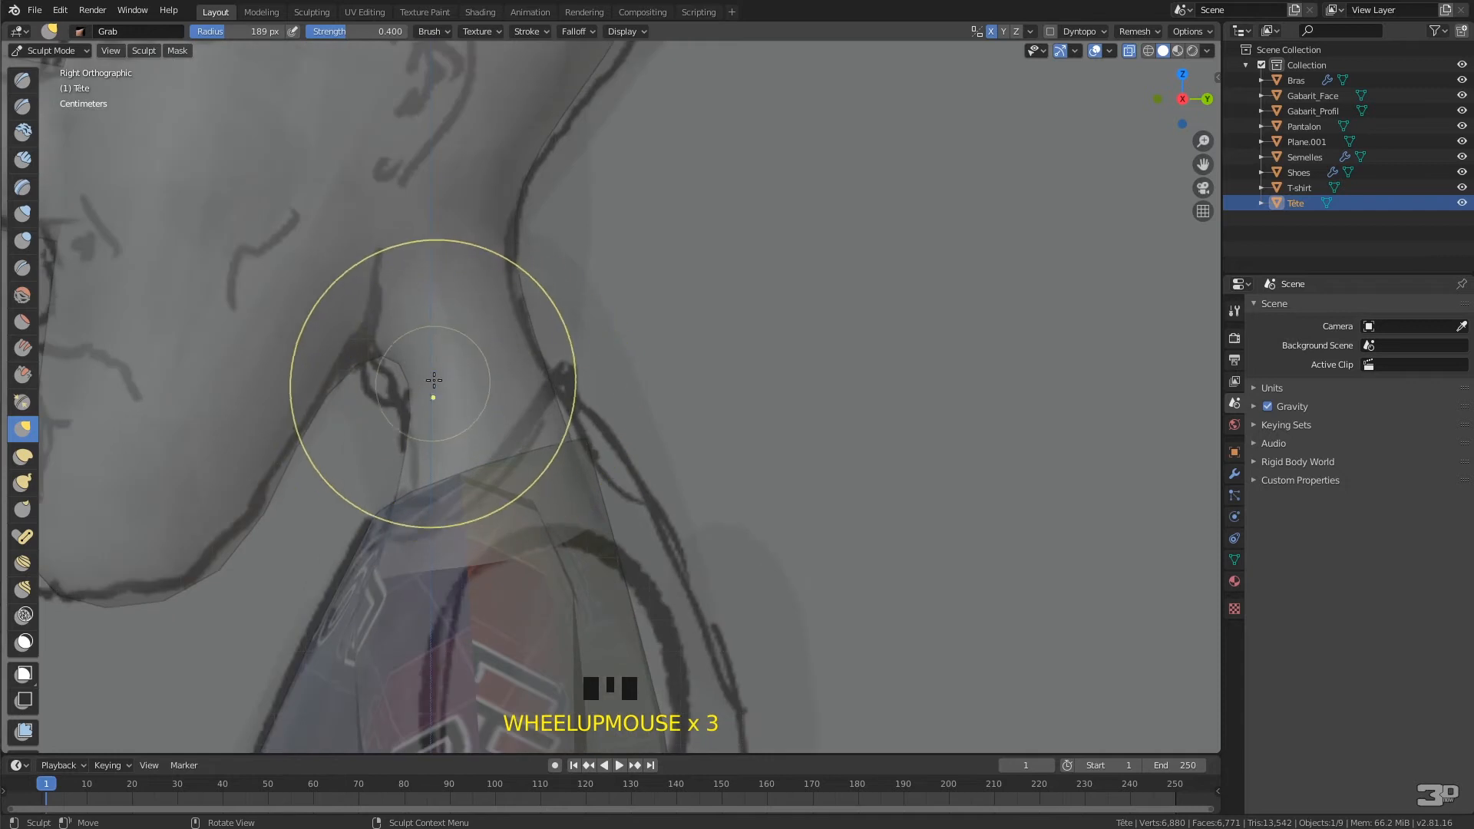
scroll(322, 408, "up", 2)
mouse_move(335, 362)
left_mouse_down()
mouse_move(188, 424)
mouse_move(202, 425)
left_mouse_up()
left_click_drag(316, 449, 310, 416)
scroll(439, 255, "down", 3)
scroll(439, 255, "down", 6)
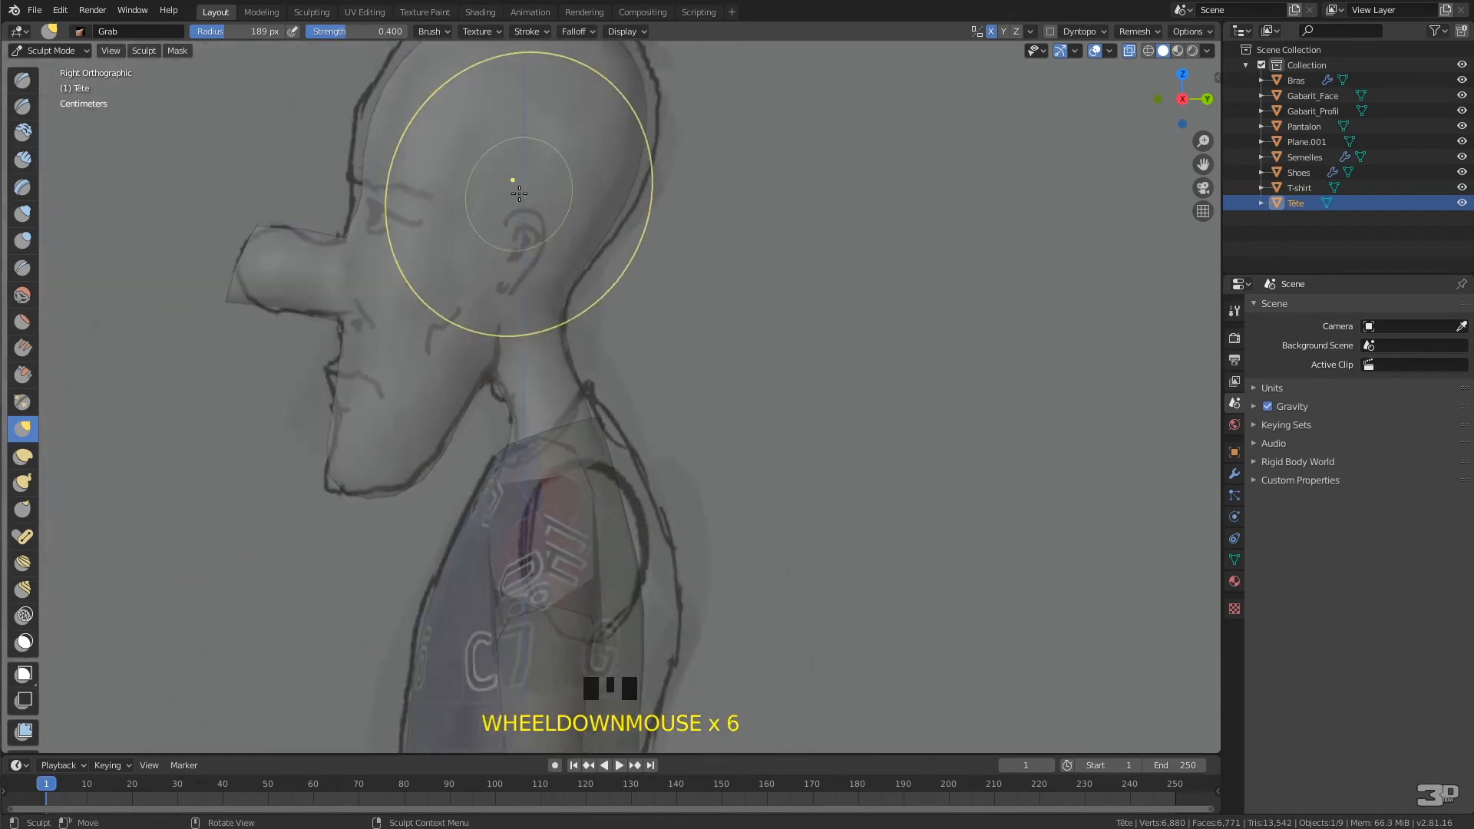
mouse_move(617, 244)
left_mouse_down()
mouse_move(627, 235)
mouse_move(589, 196)
mouse_move(500, 196)
mouse_move(478, 238)
left_mouse_up()
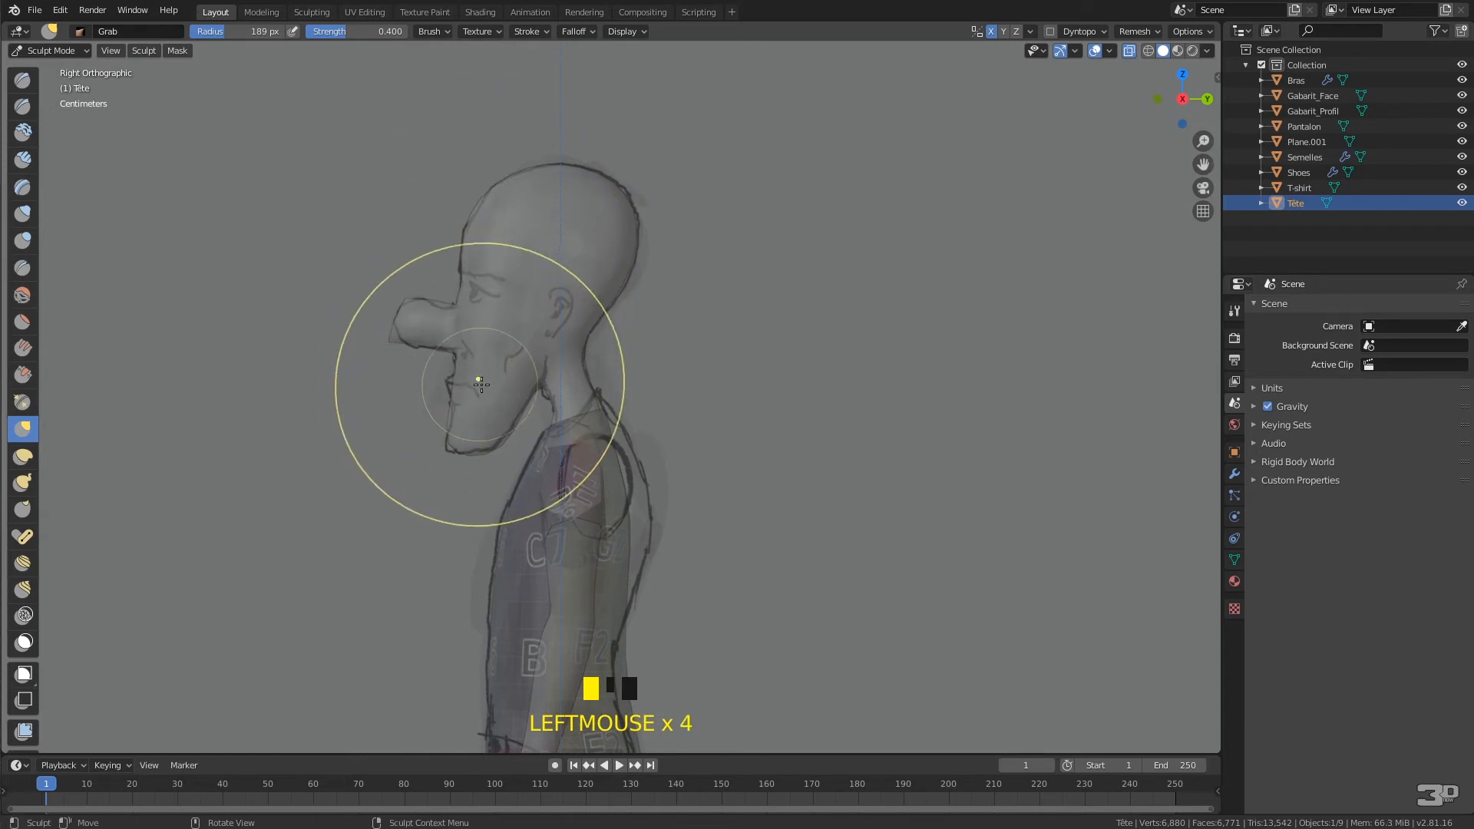
In front view, pull the cheeks, jaw, chin and sides of the head to the front sketch with the Grab brush.
key("KP_1")
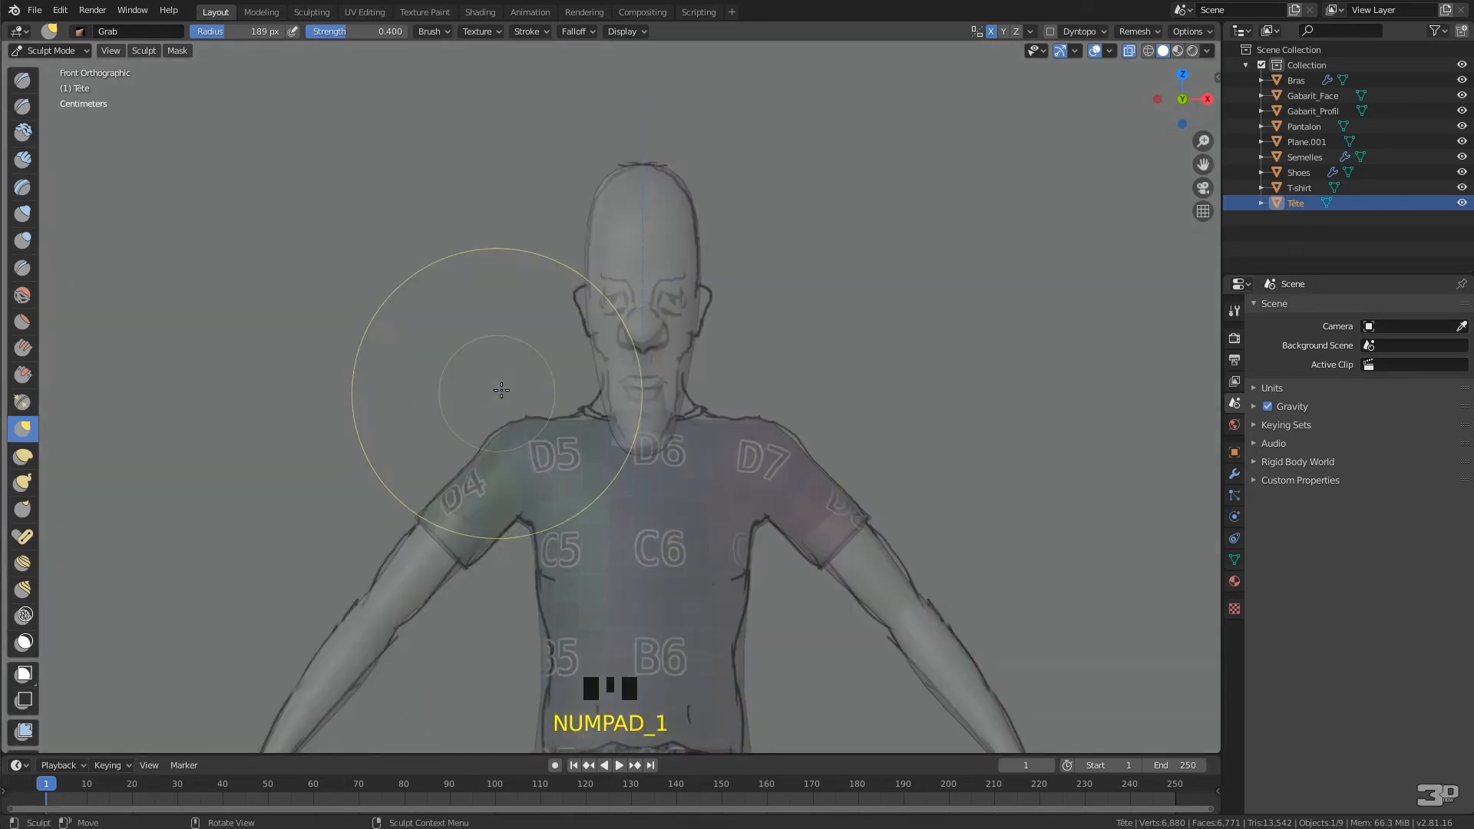
scroll(648, 428, "up", 4)
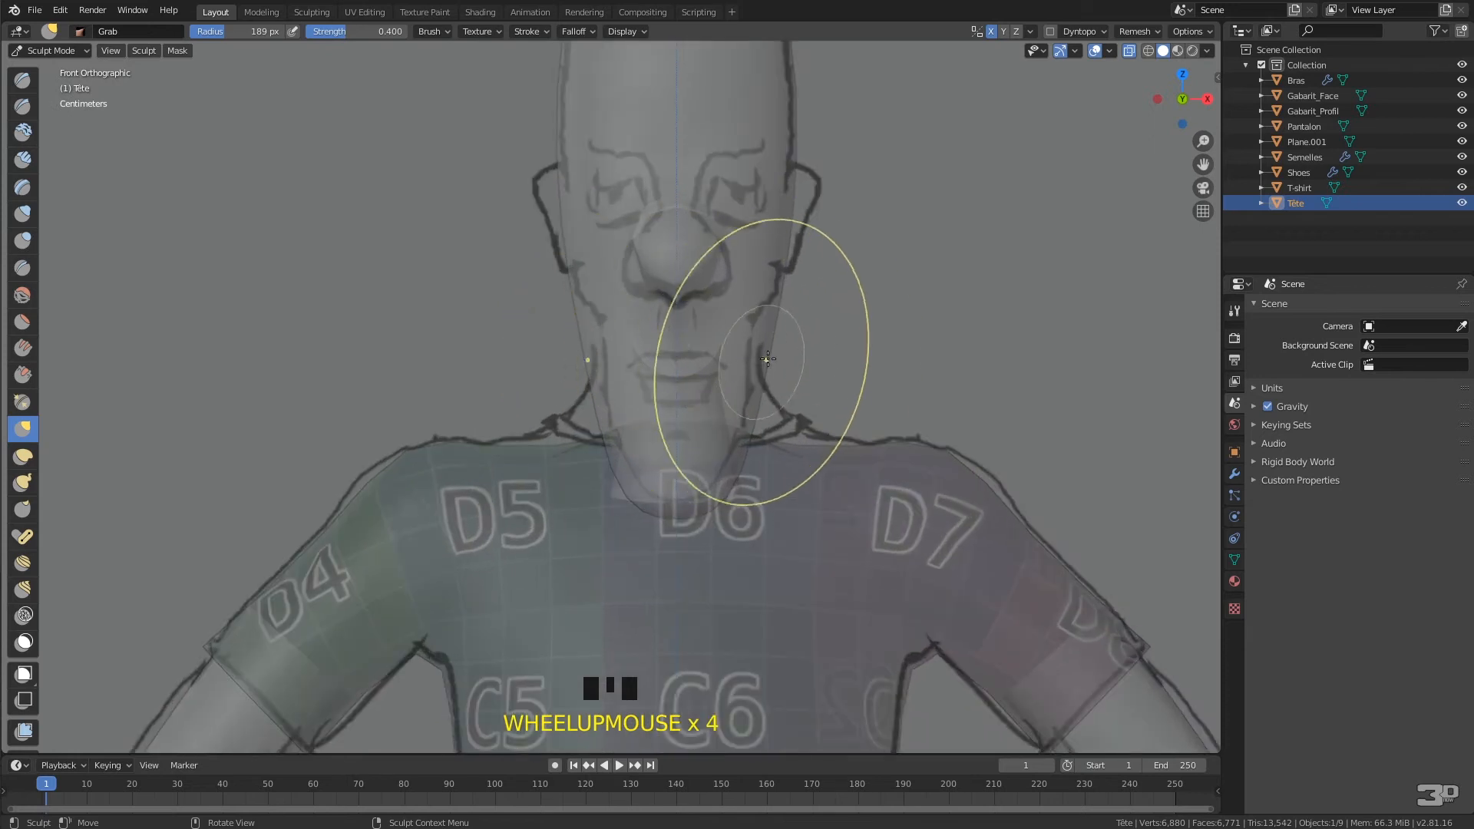
left_click_drag(767, 345, 740, 328)
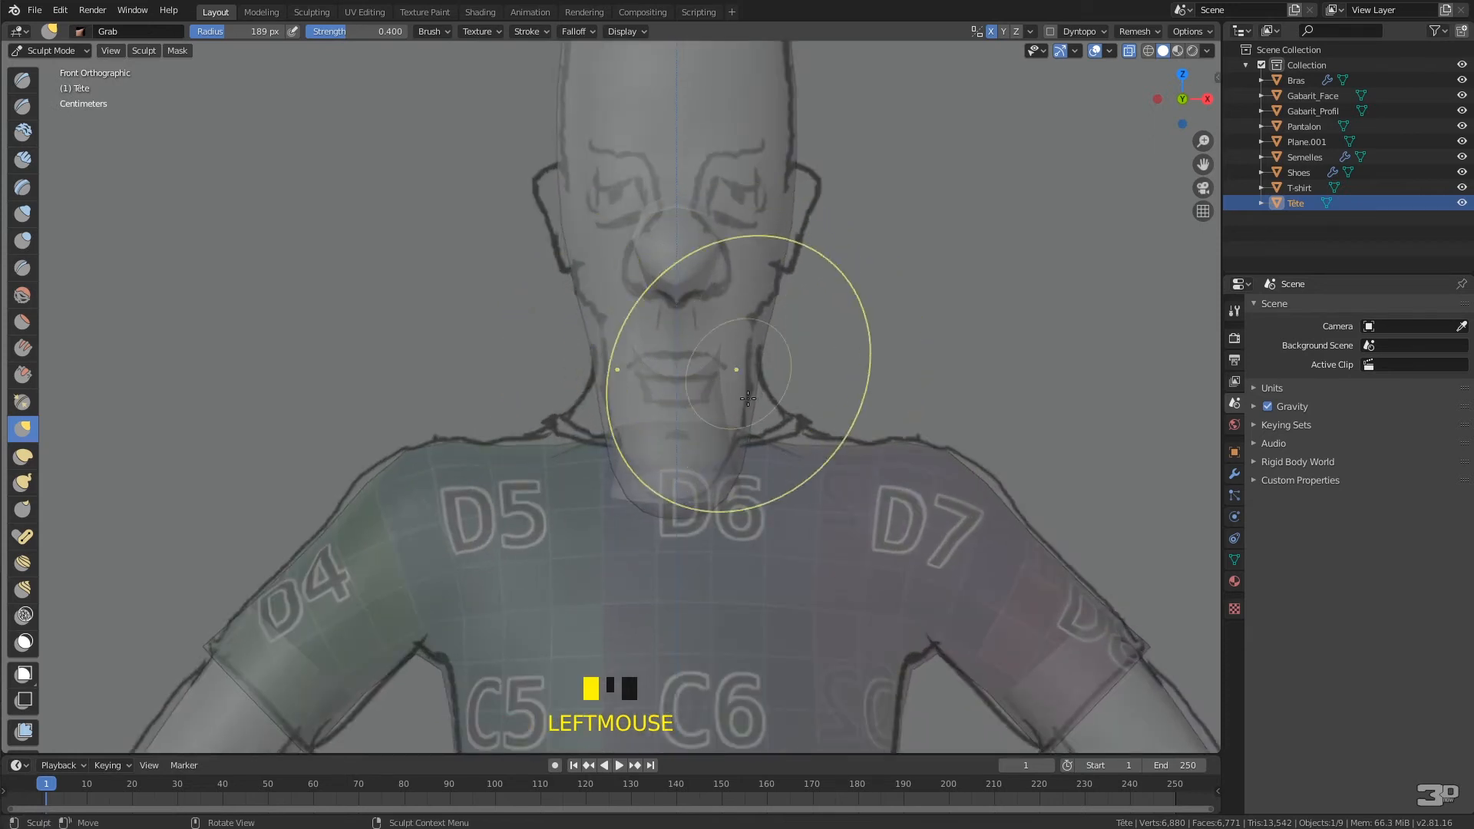
left_click_drag(754, 401, 742, 392)
mouse_move(632, 498)
left_mouse_down()
mouse_move(638, 474)
mouse_move(614, 441)
left_mouse_up()
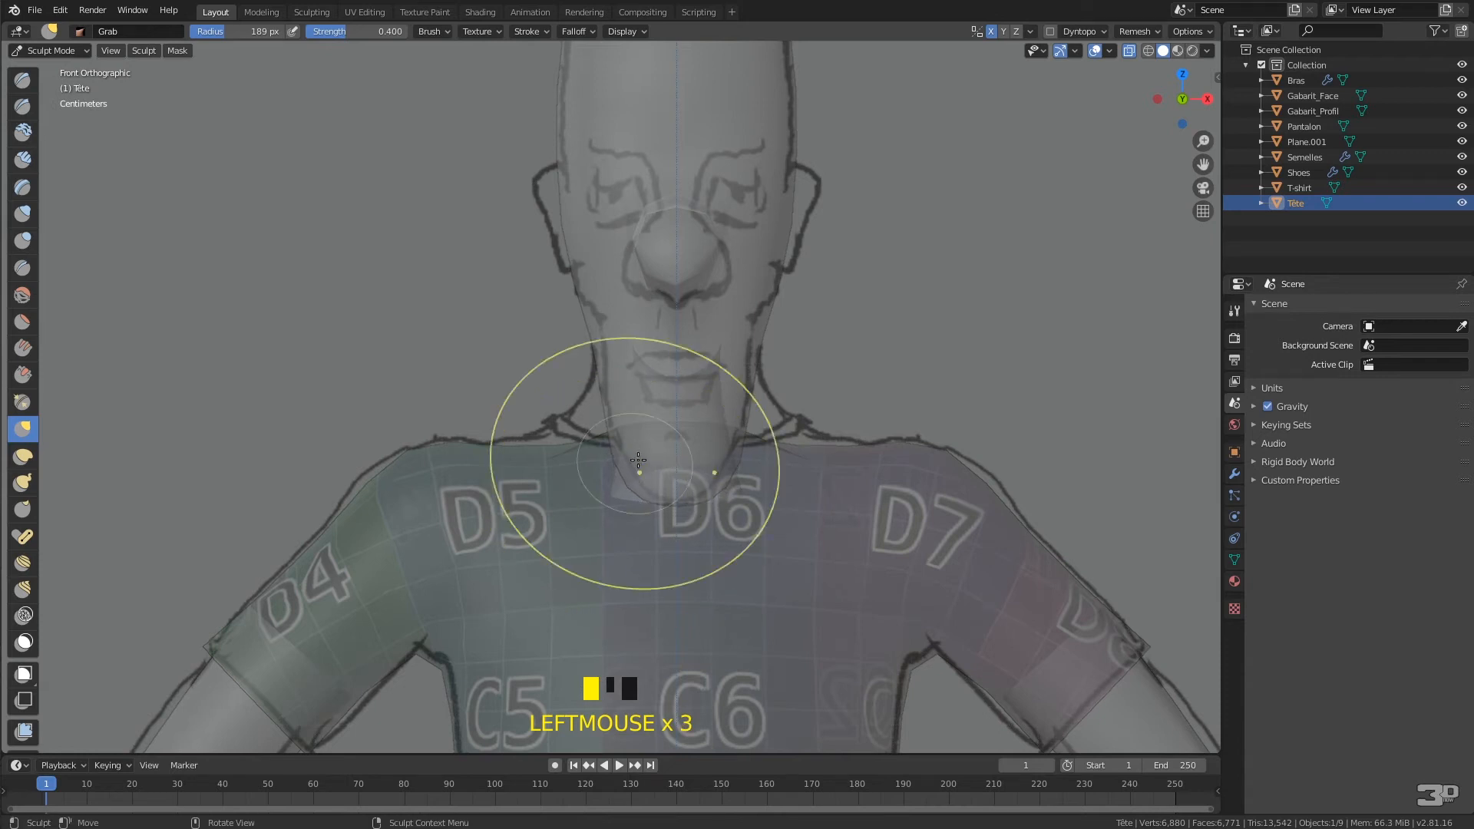
left_click_drag(750, 344, 759, 327)
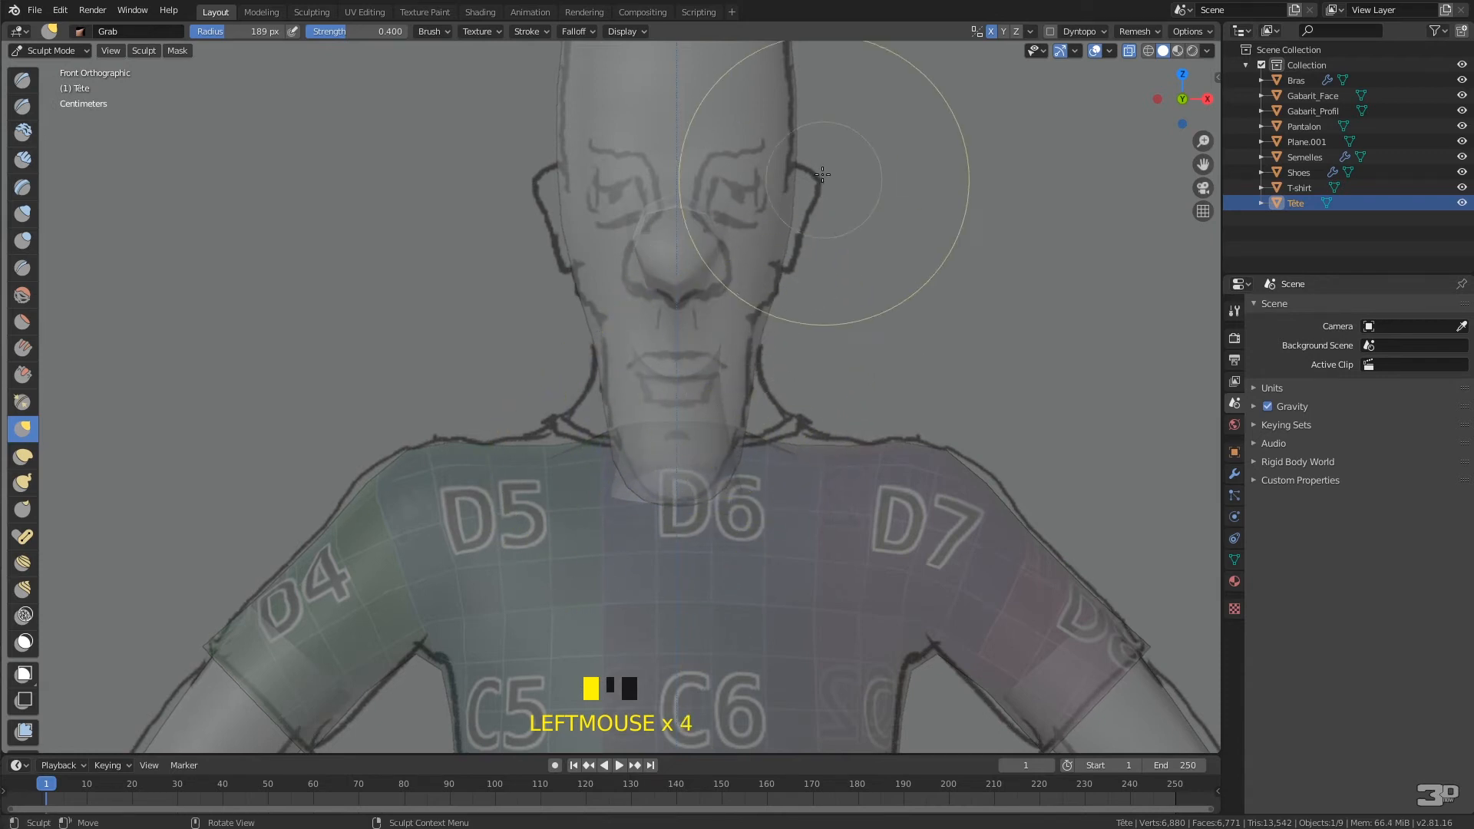
left_click_drag(783, 198, 777, 194)
Return to Edit Mode, switch to vertex selection and select a vertex on the front of the nose.
middle_click_drag(616, 434, 491, 415)
scroll(483, 415, "up", 3)
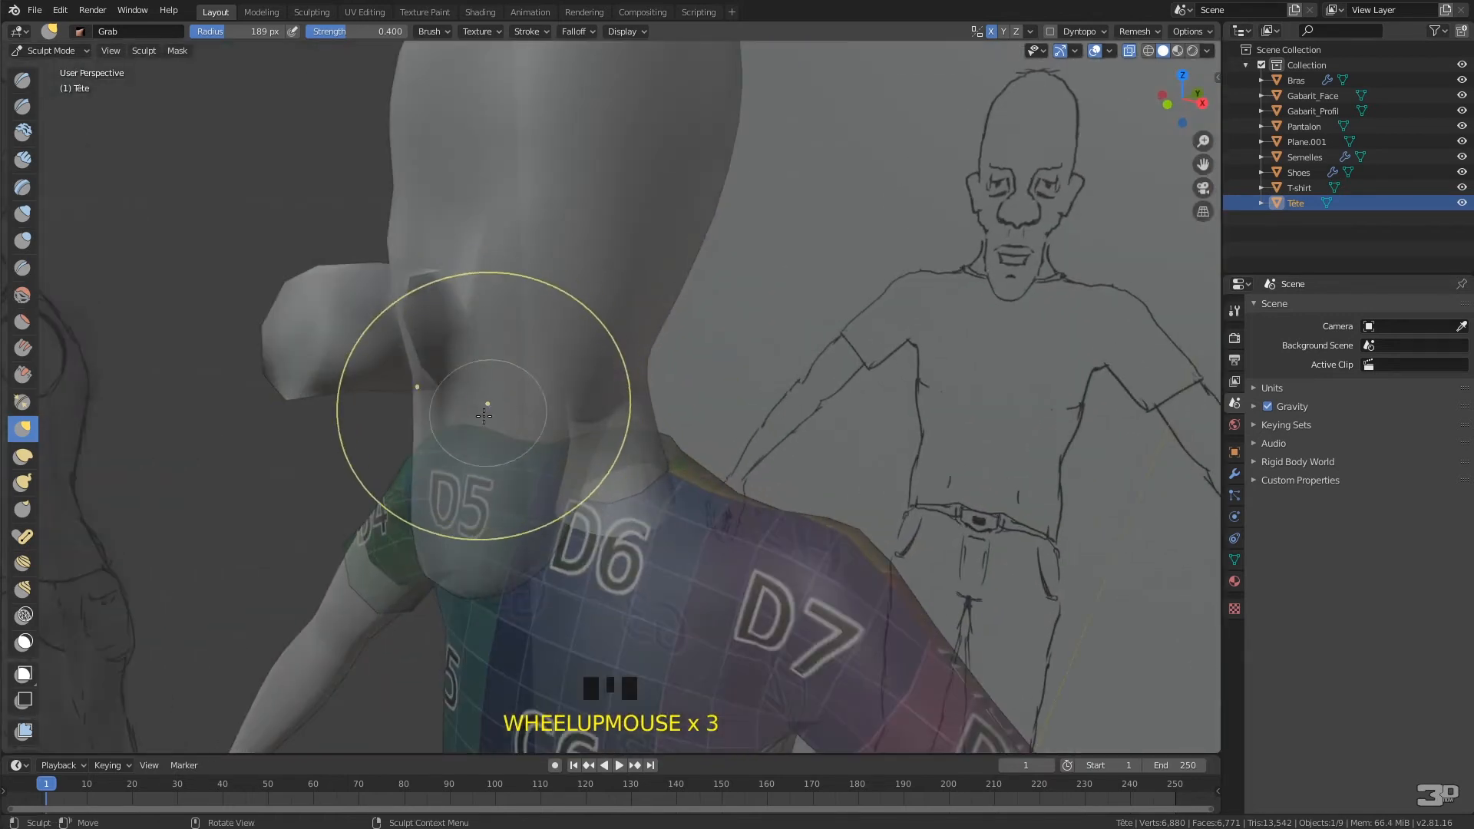
right_click(310, 481)
left_click(205, 409)
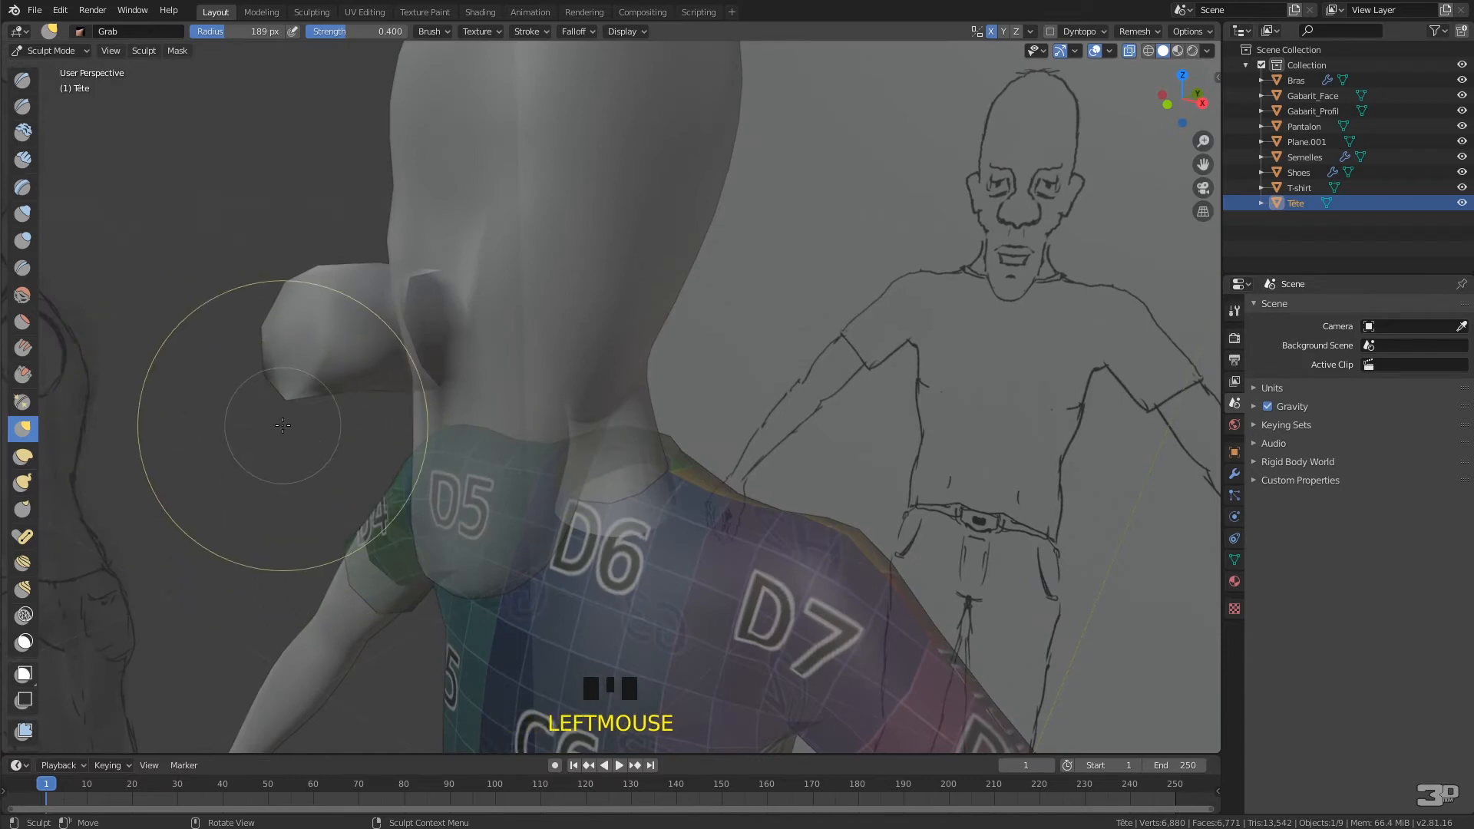
key("Tab")
middle_click_drag(372, 405, 329, 373)
left_click(247, 318)
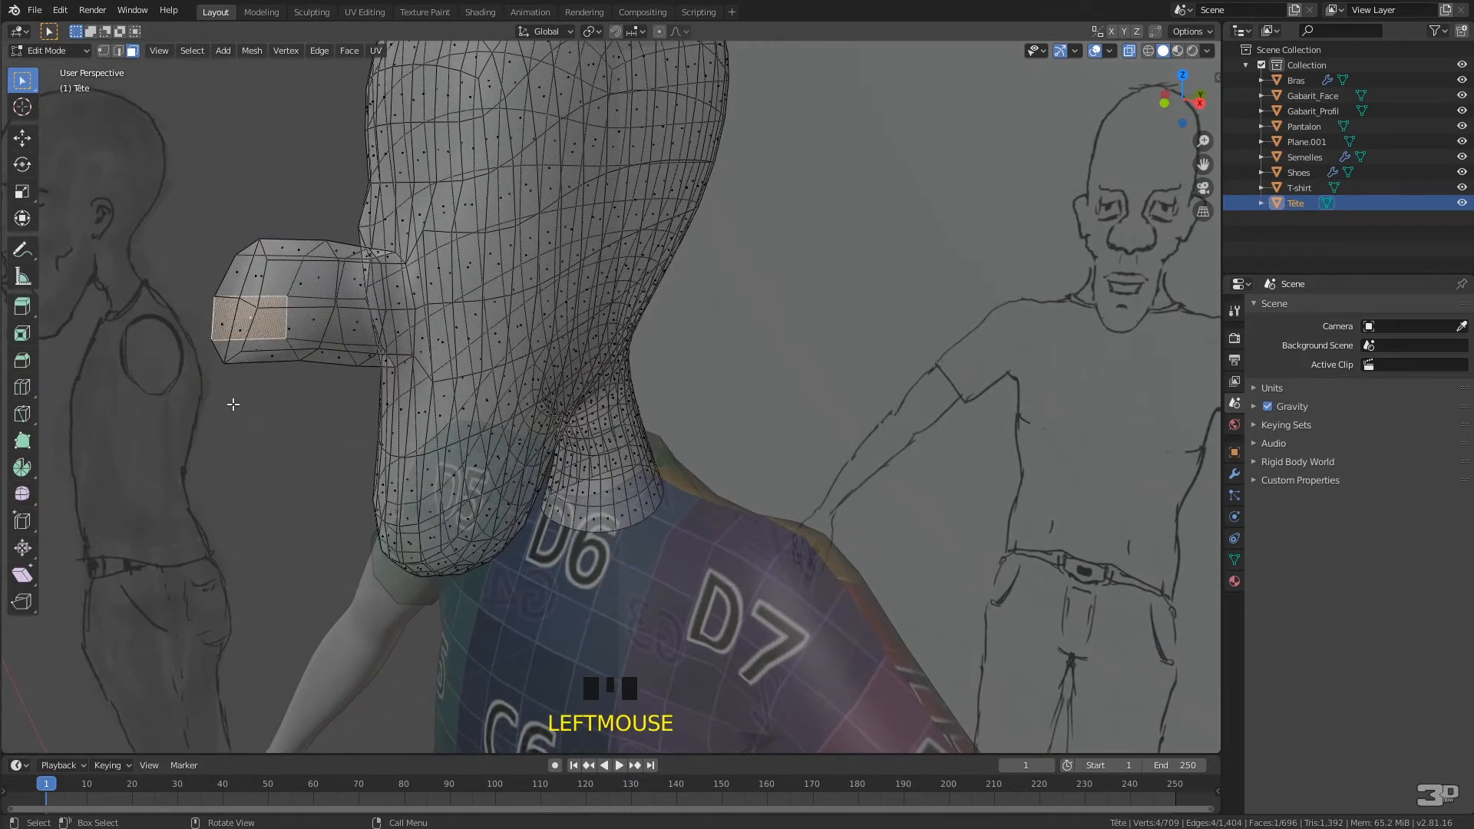
middle_click_drag(233, 403, 253, 361)
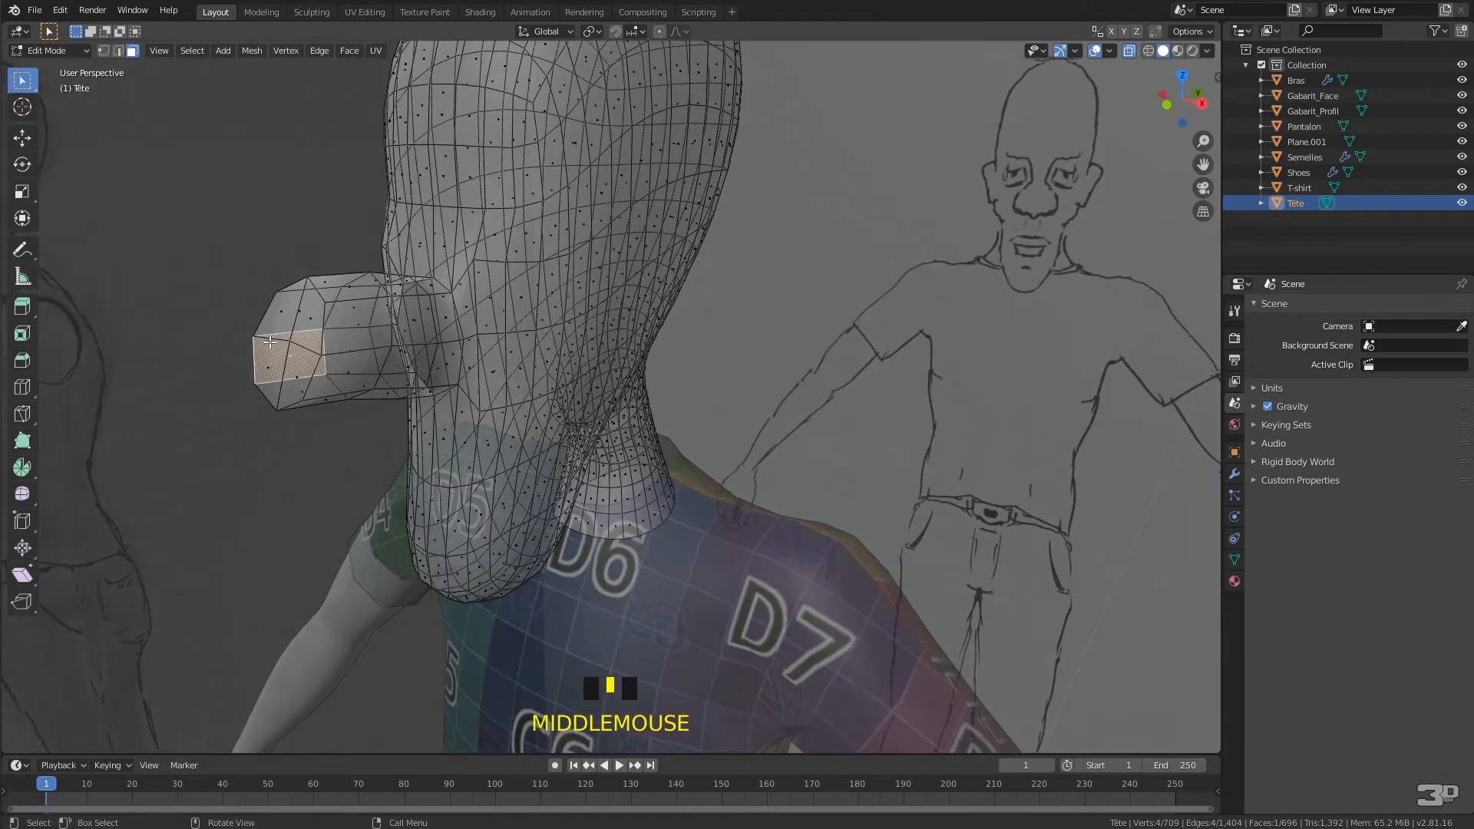
key("1")
left_click(289, 340)
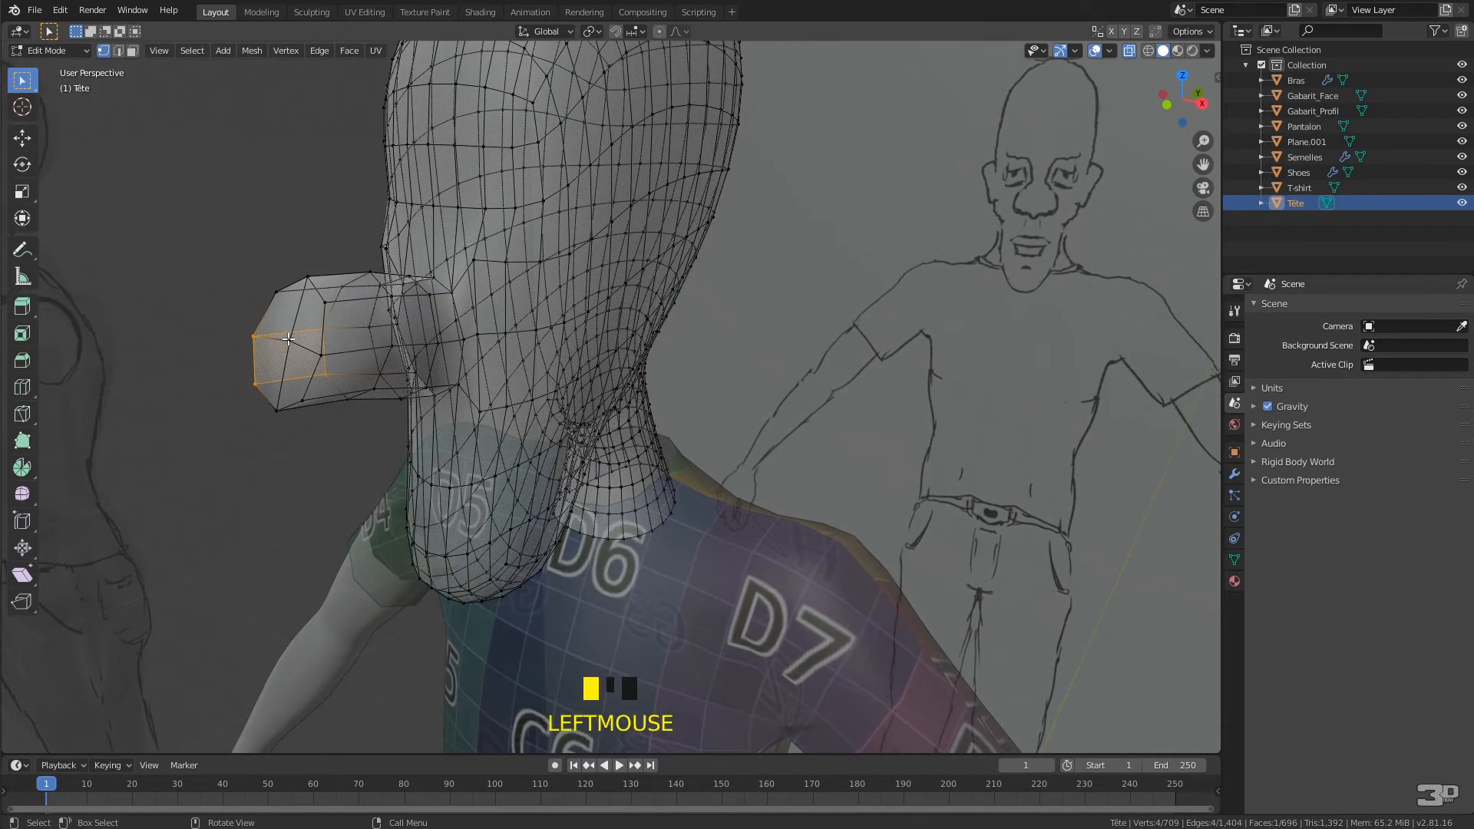
In right side view, select the nose tip's lowest vertex, then enable proportional editing and the Tweak tool.
key("KP_3")
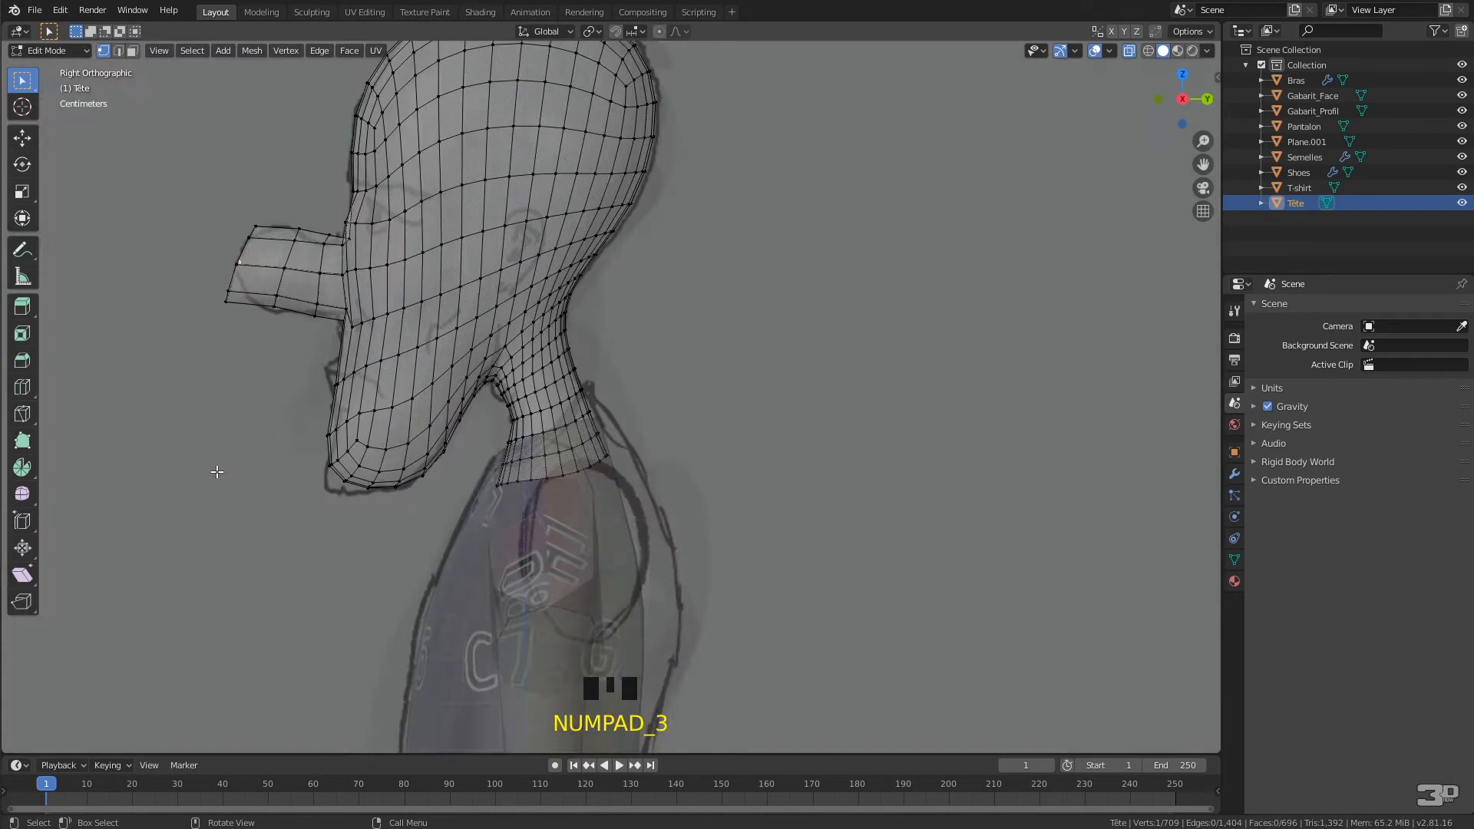
left_click(225, 303)
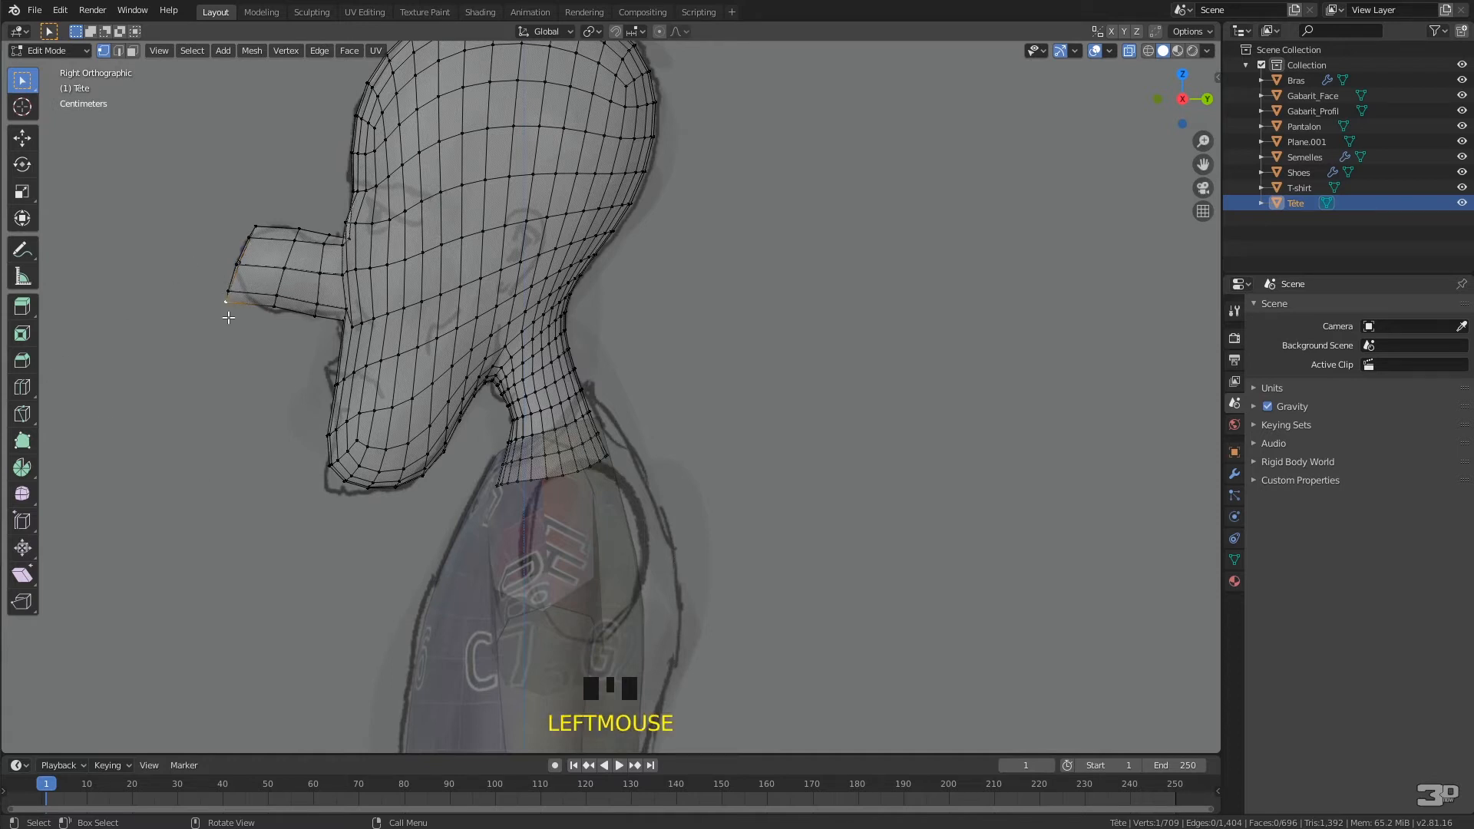
key("o")
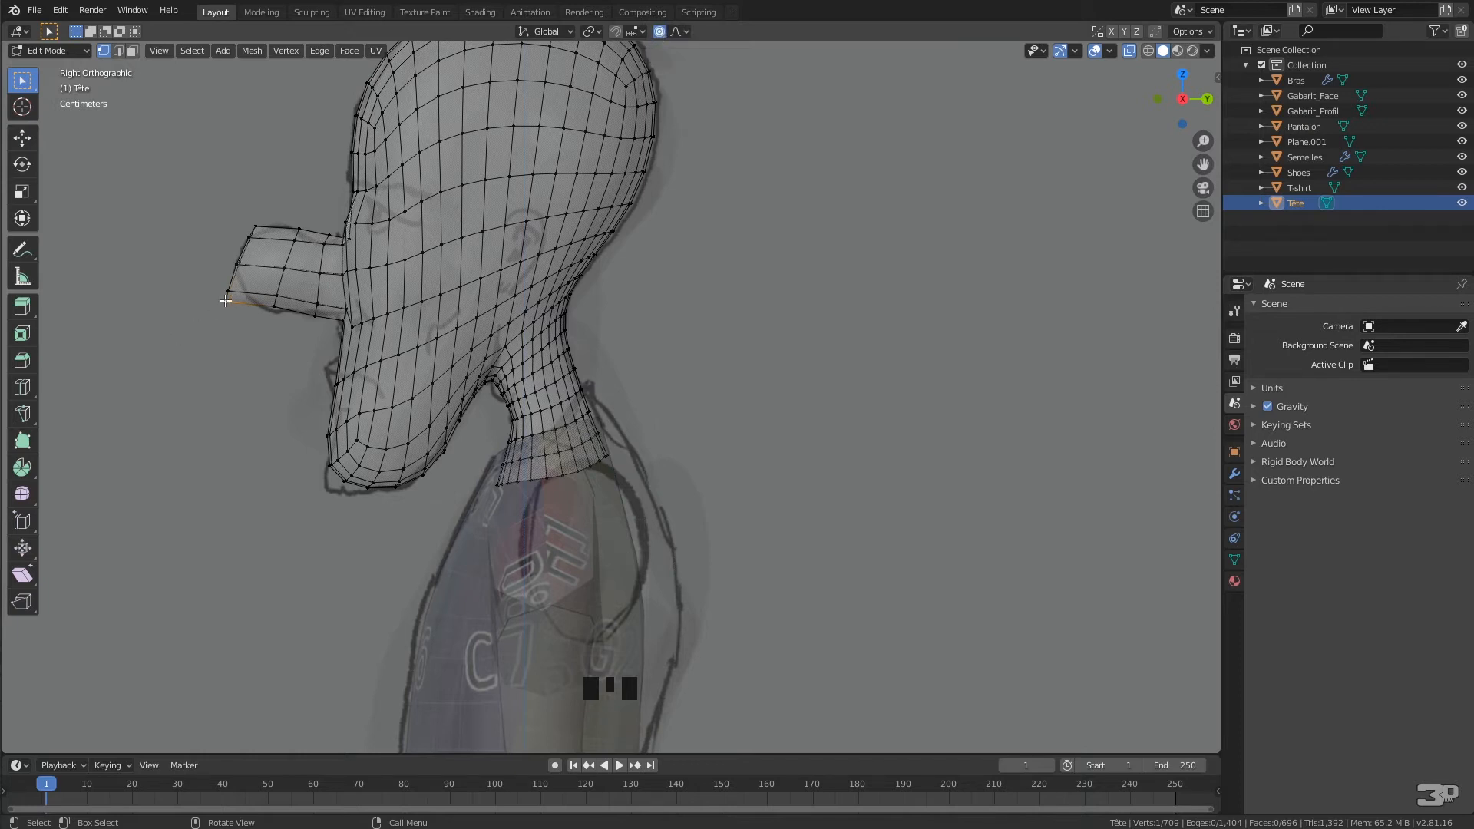
left_click_drag(22, 80, 49, 93)
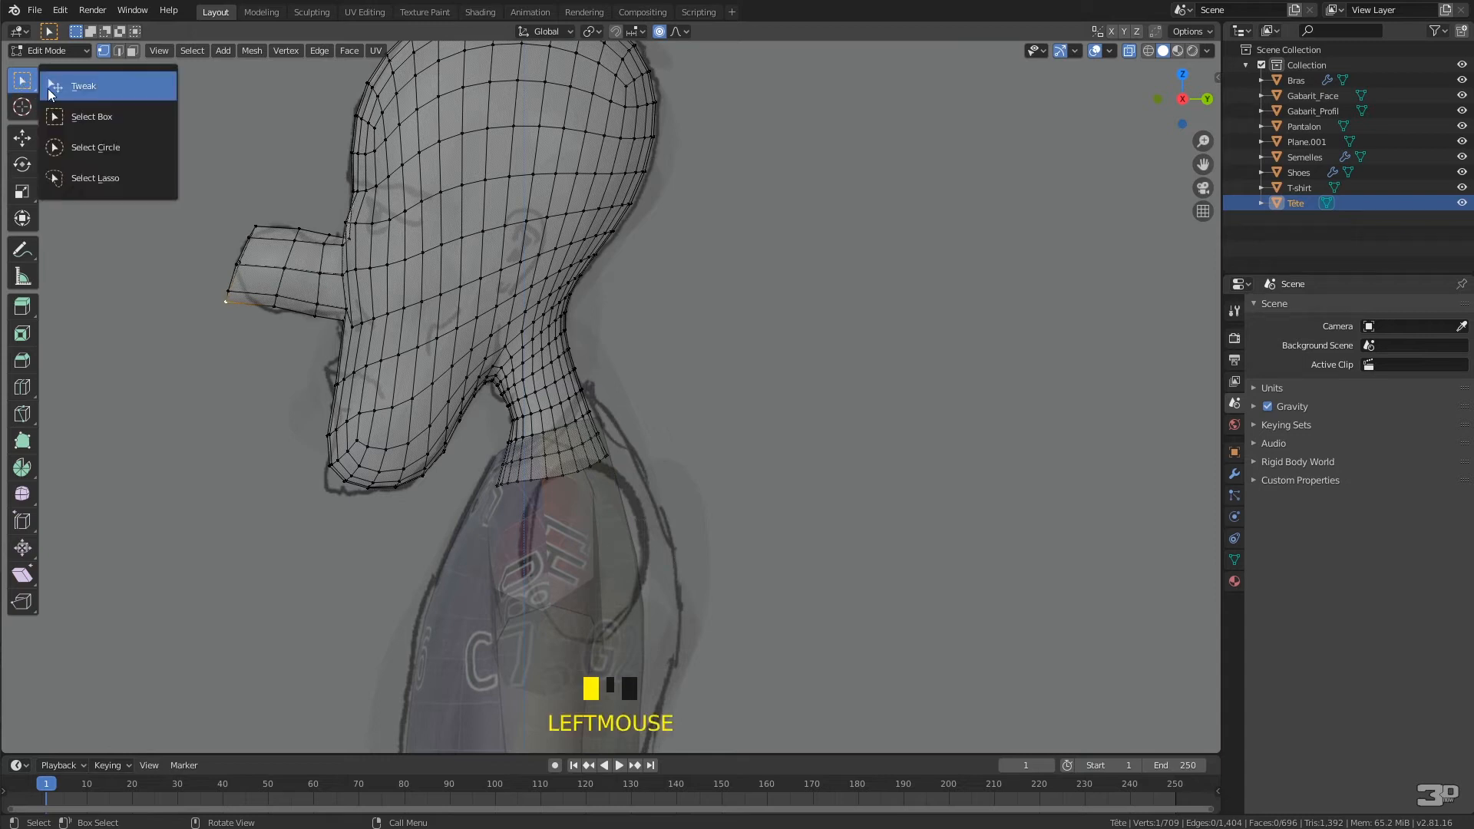
left_click(82, 90)
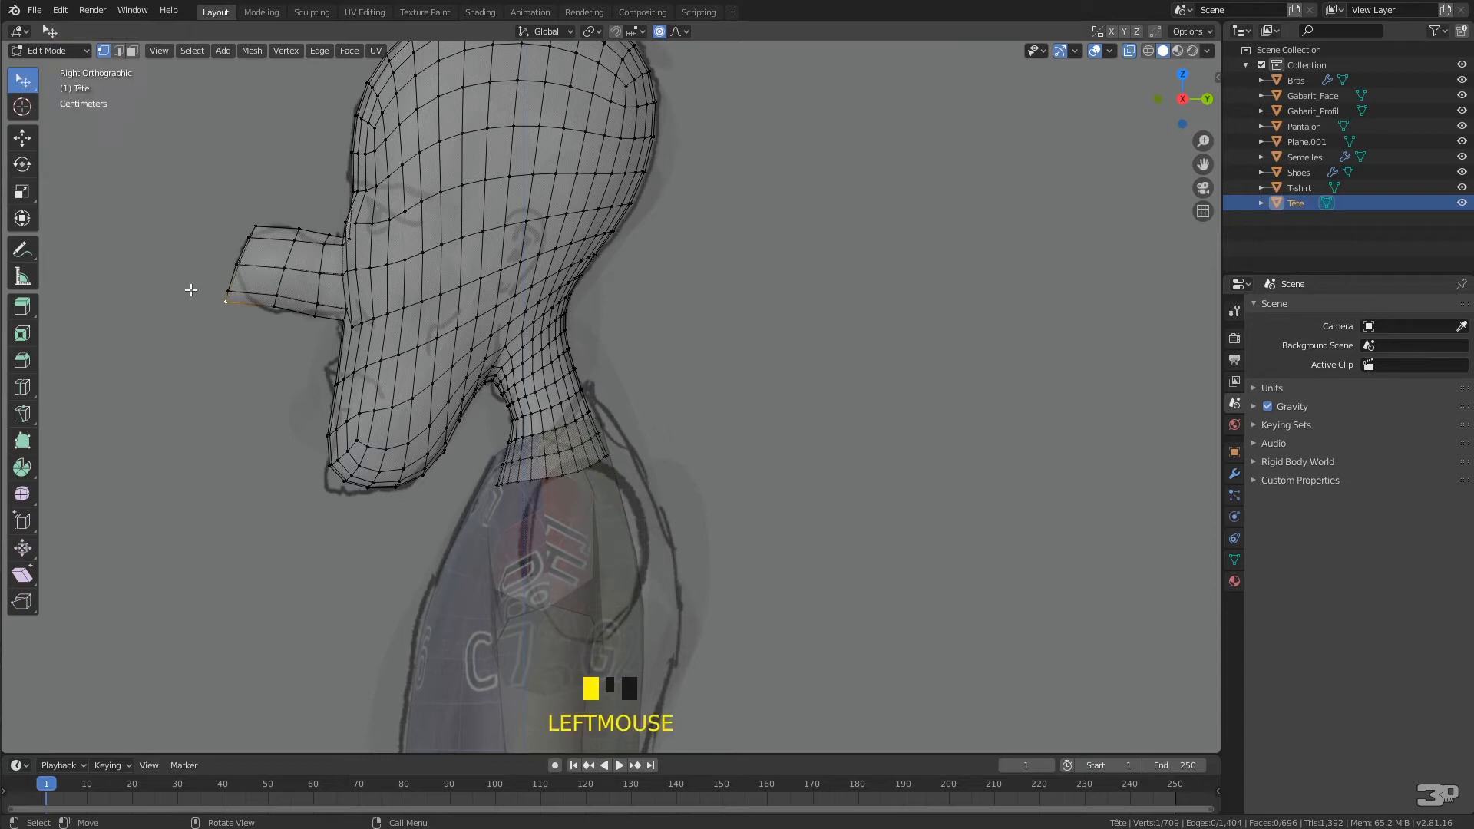
Reduce the proportional editing size and move the nose tip's lower and middle vertices to round the tip in profile.
left_click_drag(223, 305, 207, 282)
scroll(207, 281, "up", 20)
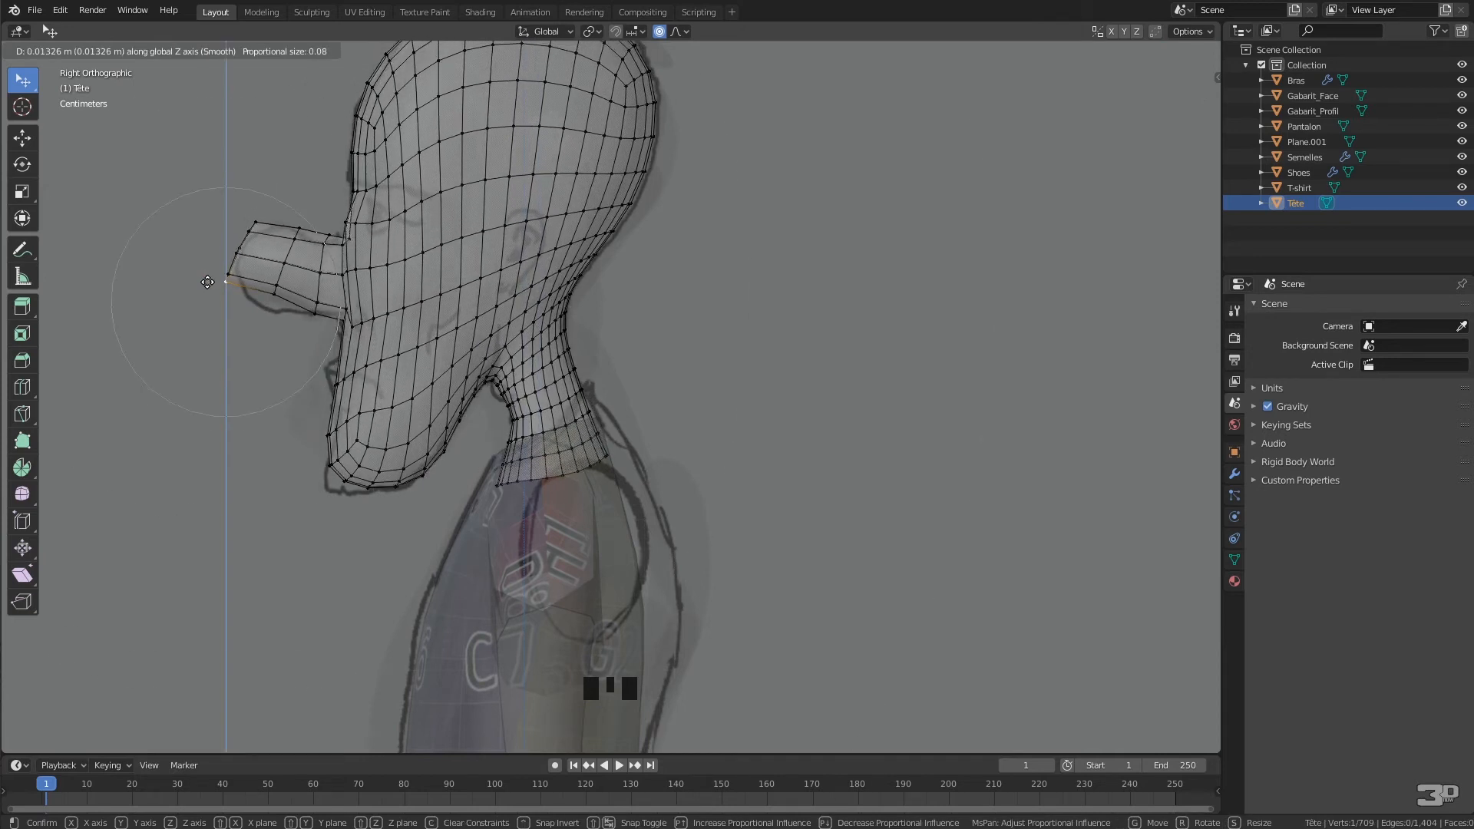
scroll(208, 282, "up", 2)
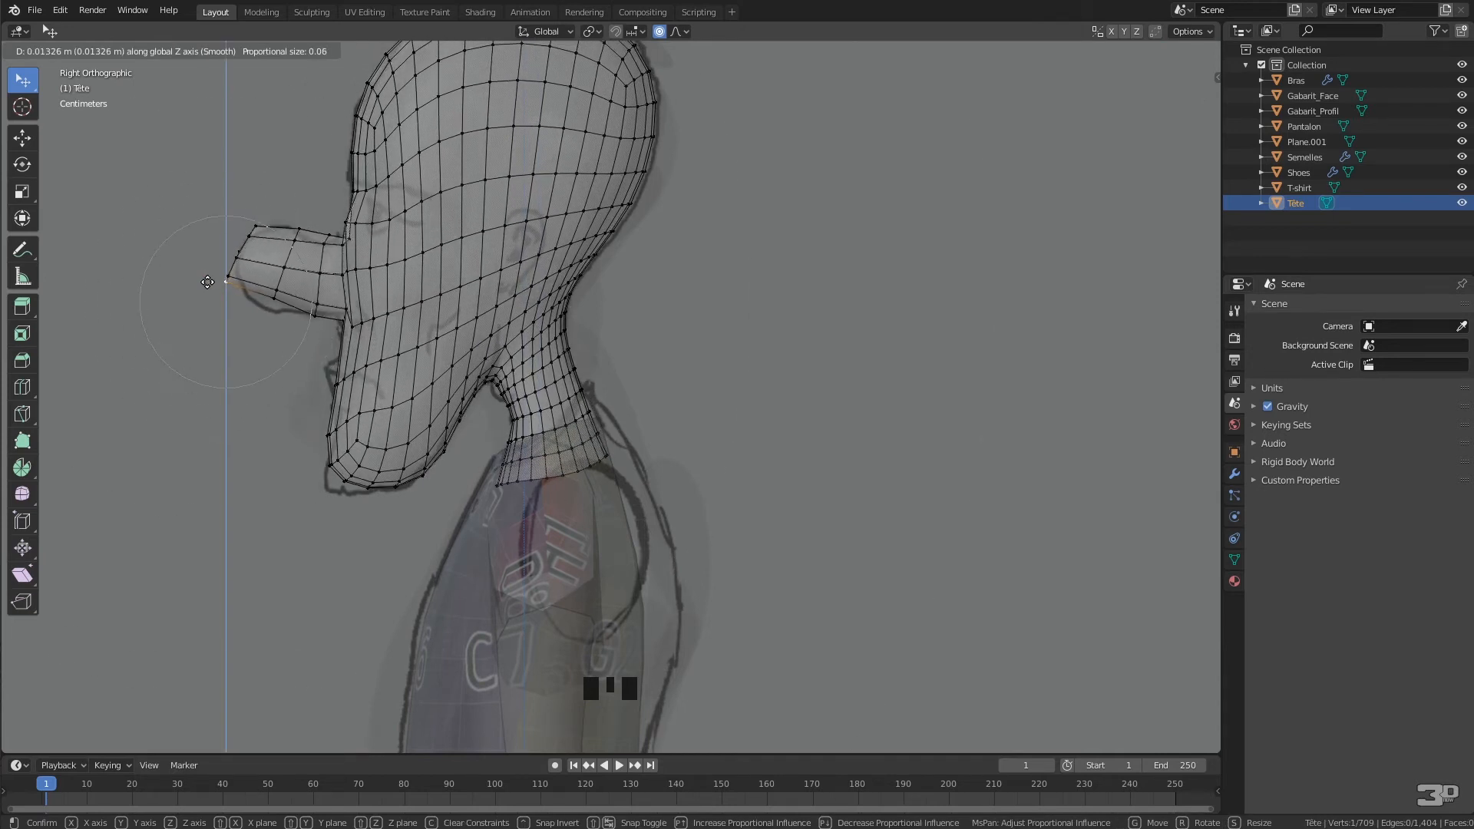
left_click_drag(208, 281, 251, 309)
left_click_drag(245, 265, 235, 270)
scroll(257, 241, "up", 2)
scroll(213, 221, "down", 1)
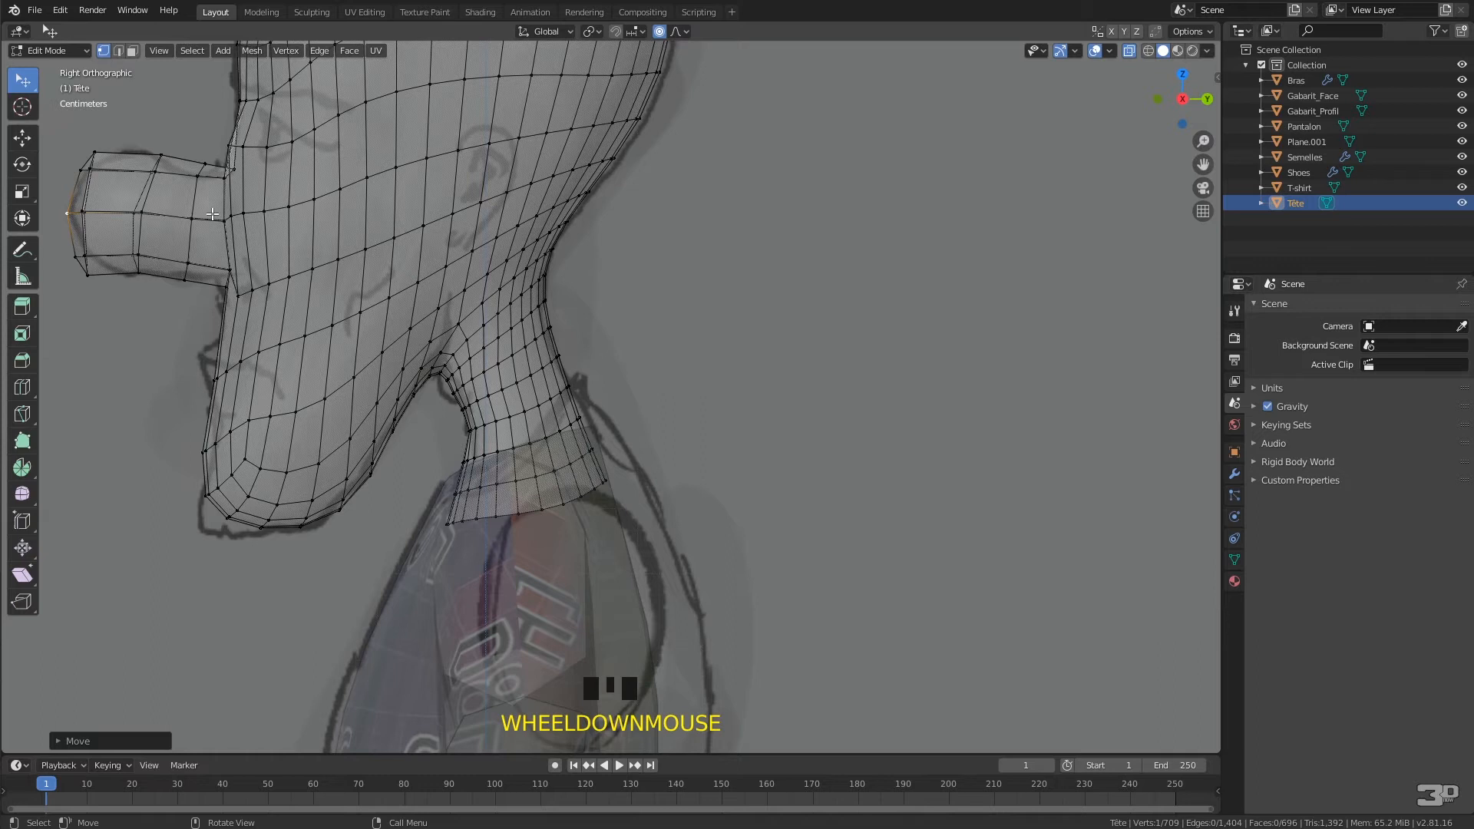
Move the vertices along the top of the nose to follow the sketched bump and the dip near the face.
middle_click_drag(213, 214, 264, 234, "shift")
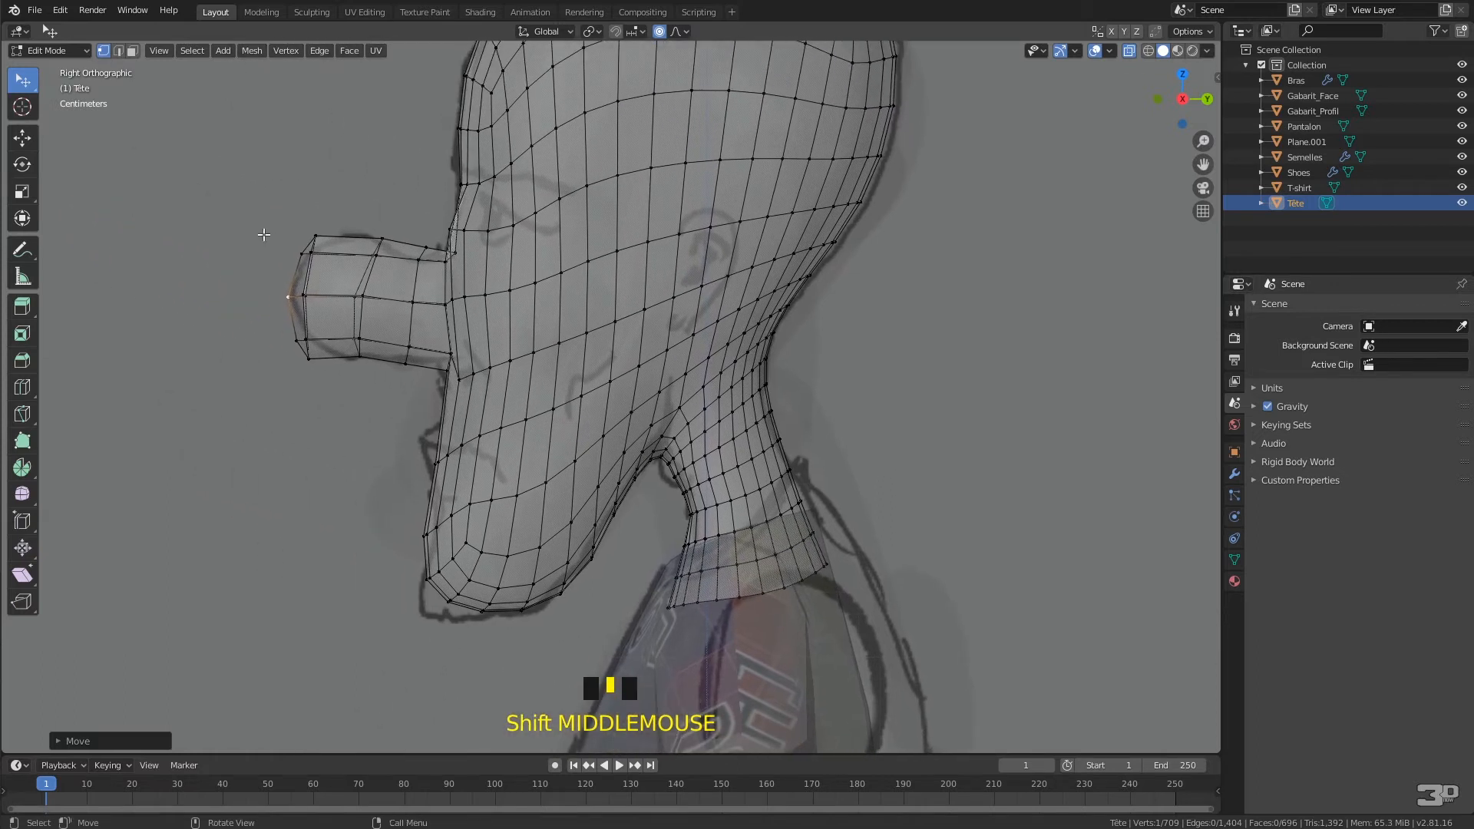
scroll(265, 234, "up", 1)
left_click_drag(266, 202, 272, 205)
scroll(383, 221, "up", 2)
left_click_drag(296, 142, 261, 186)
scroll(273, 145, "up", 8)
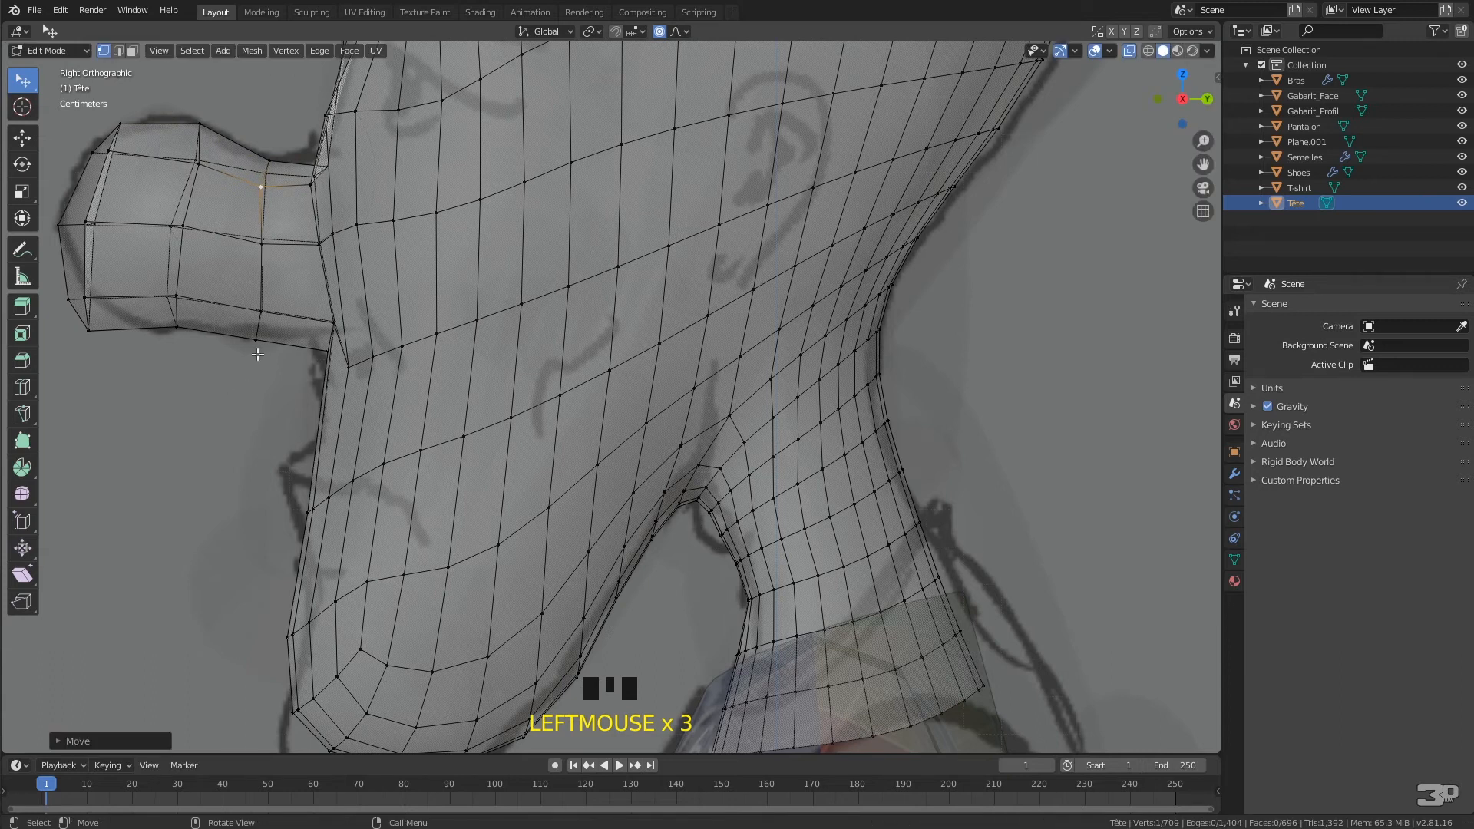
Move the underside vertices where the nose meets the face forward to the profile sketch line.
left_click_drag(263, 350, 317, 323)
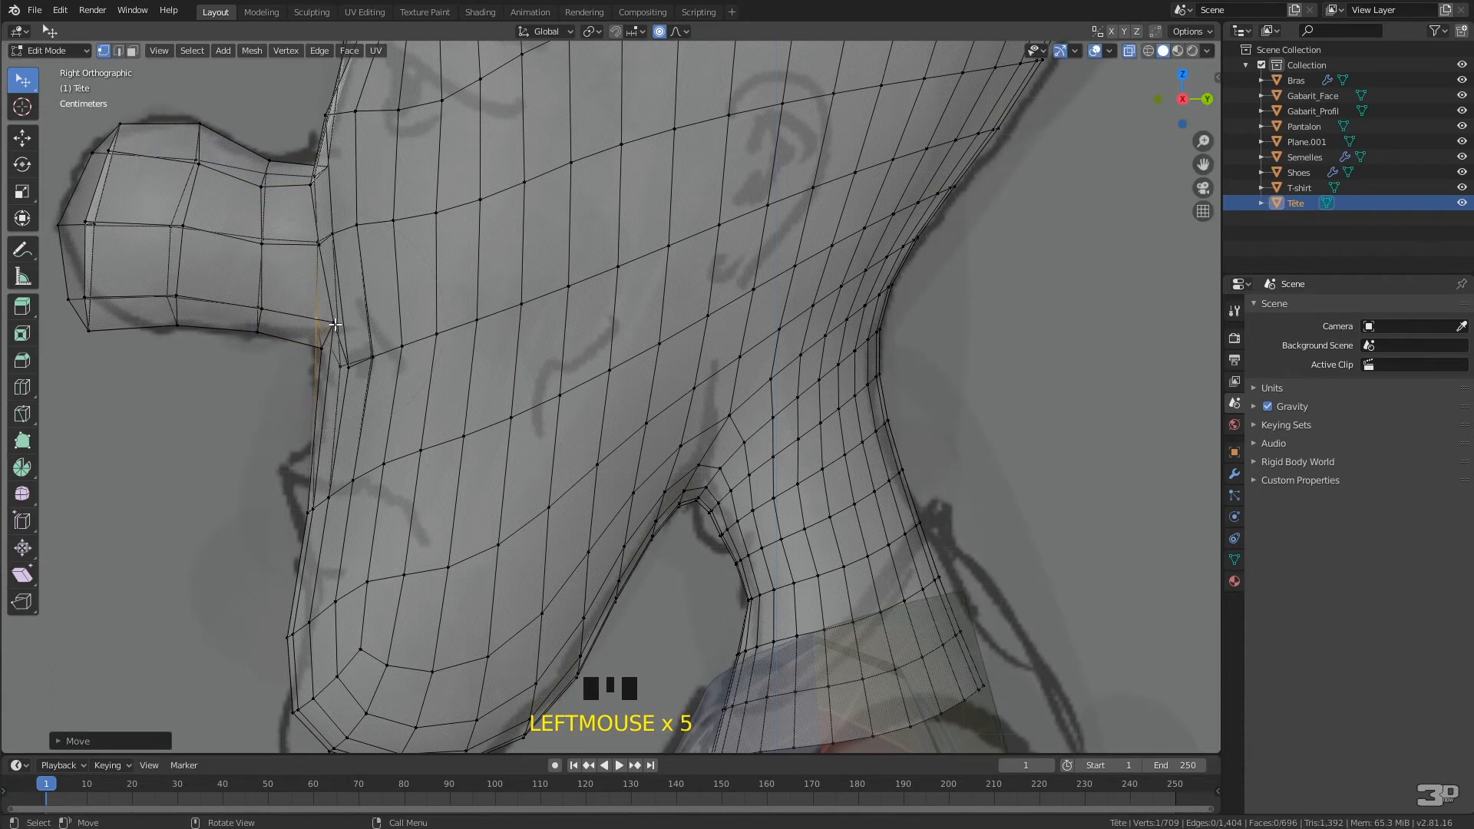
left_click(334, 325)
right_click(335, 324)
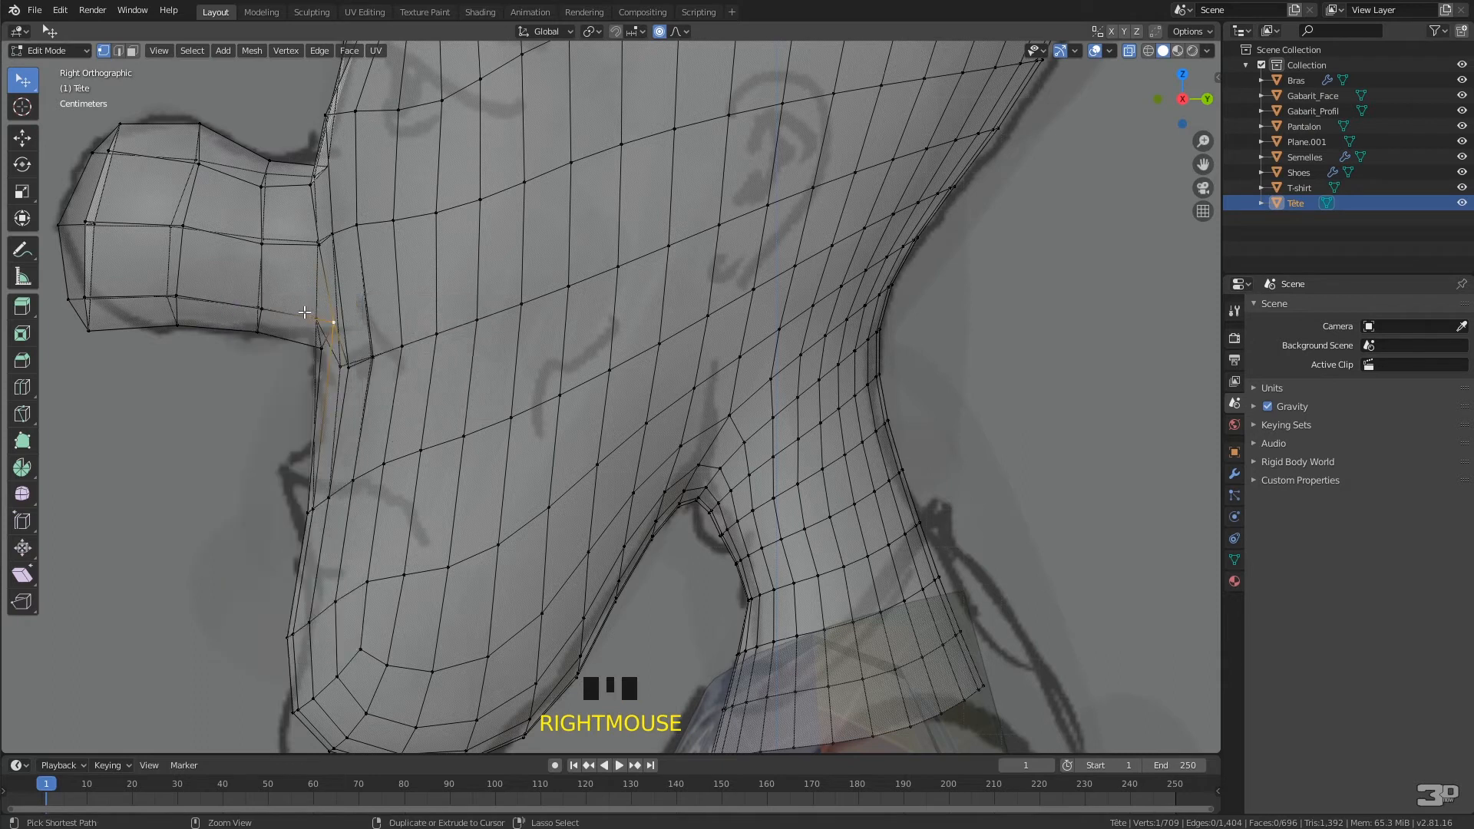
key("ctrl+z")
left_click(331, 319)
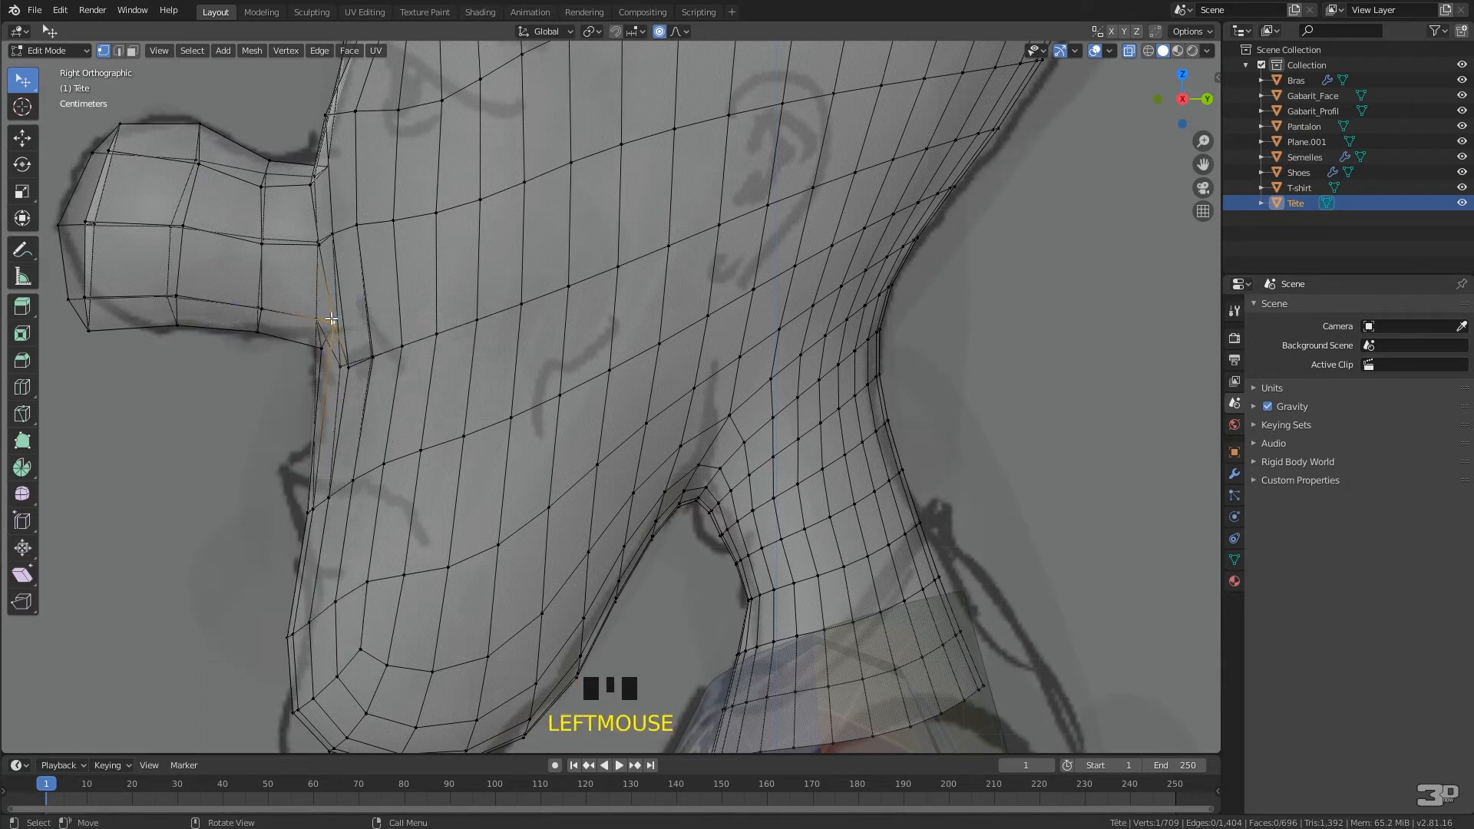
left_click_drag(335, 320, 318, 318)
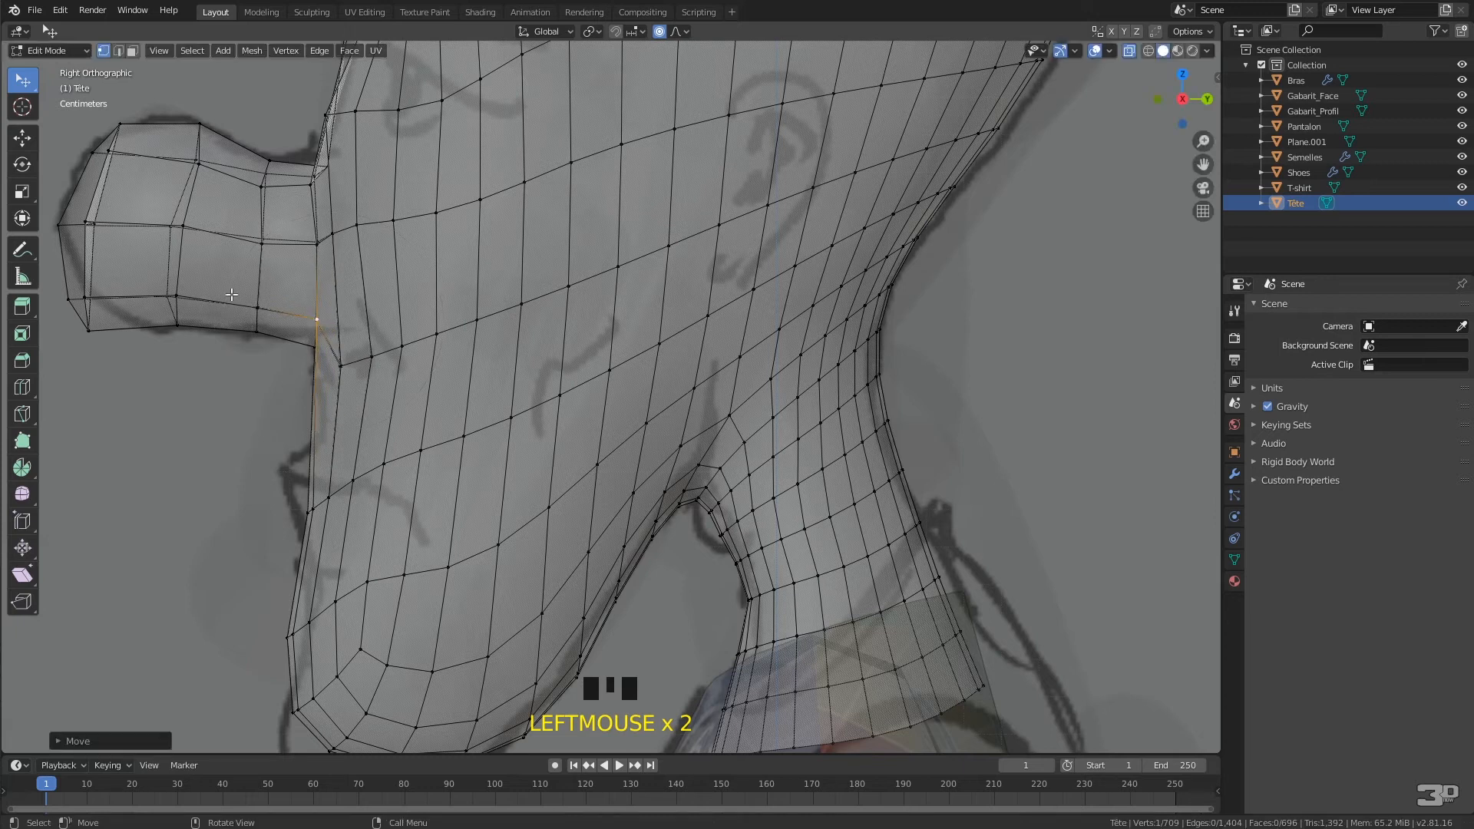
Move the vertices along the nose's underside and tip to round off its lower front to the sketch, using proportional size 0.03.
left_click(178, 296)
left_click_drag(89, 330, 110, 314)
left_click_drag(91, 218, 108, 213)
left_click(76, 301)
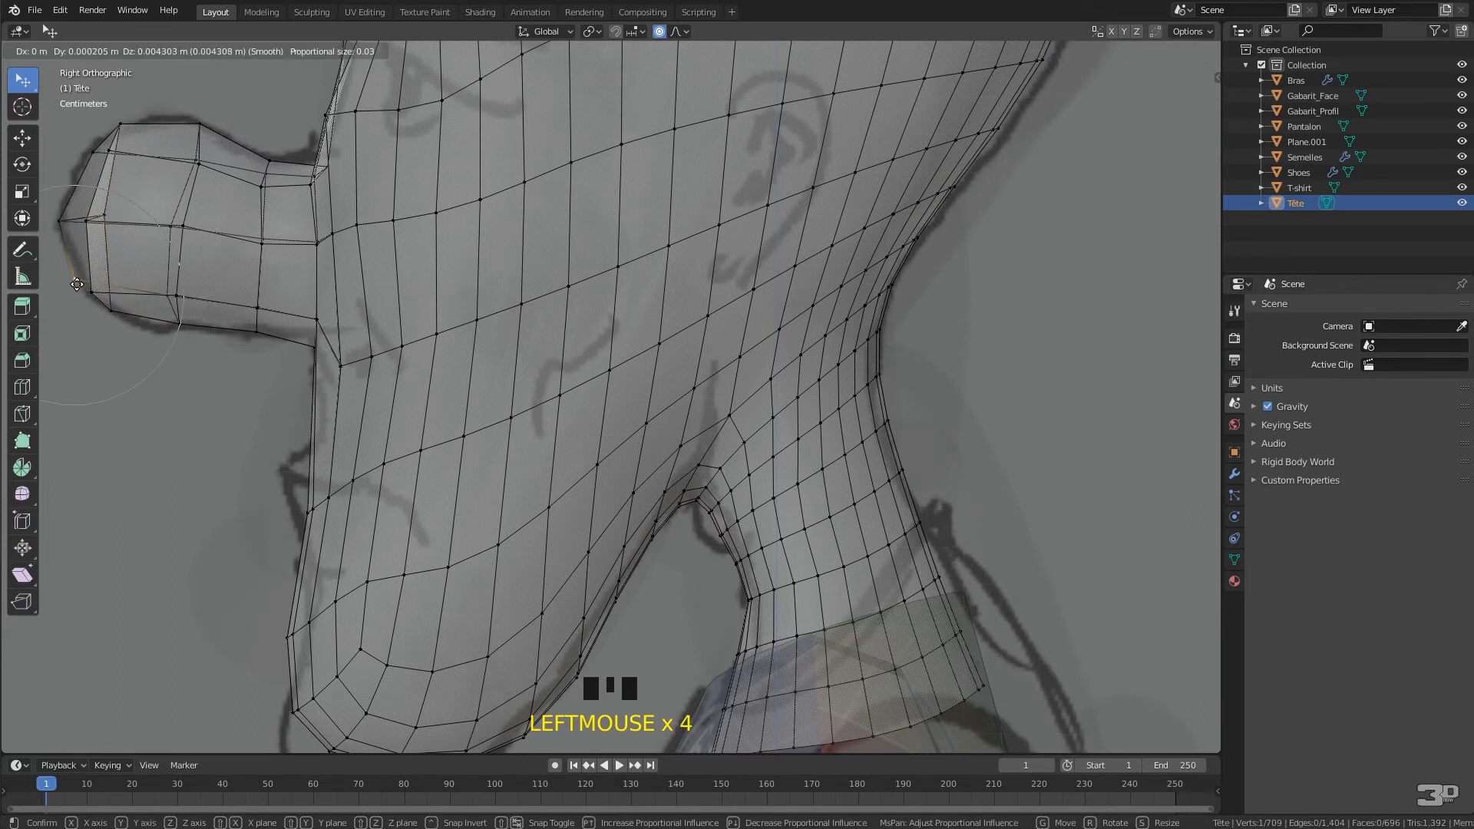
Delete all vertices of one half of the head mesh up to its centre line, working from the front view.
scroll(210, 240, "down", 4)
middle_click_drag(210, 241, 500, 270)
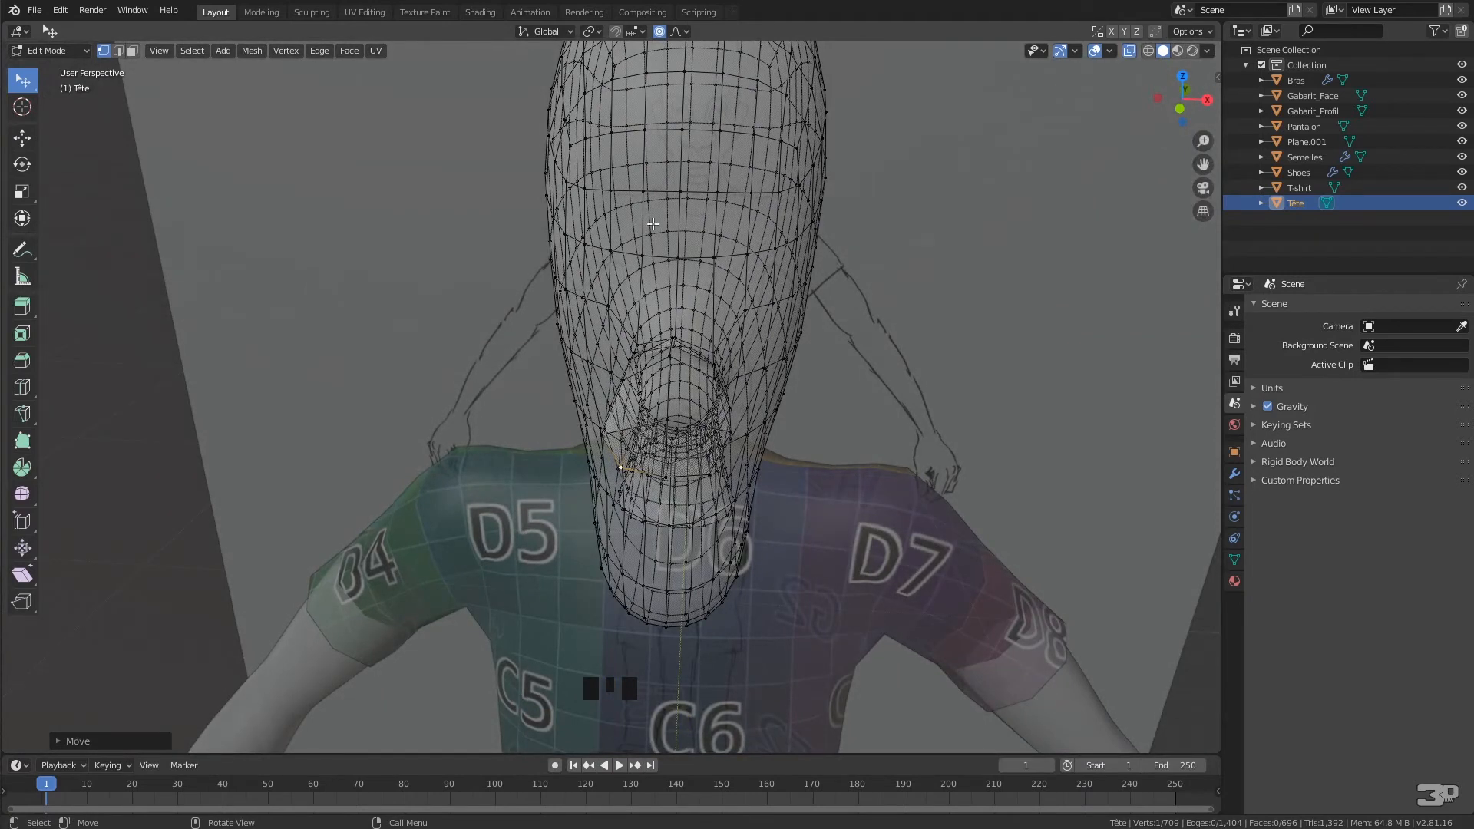
key("KP_1")
scroll(596, 279, "down", 3)
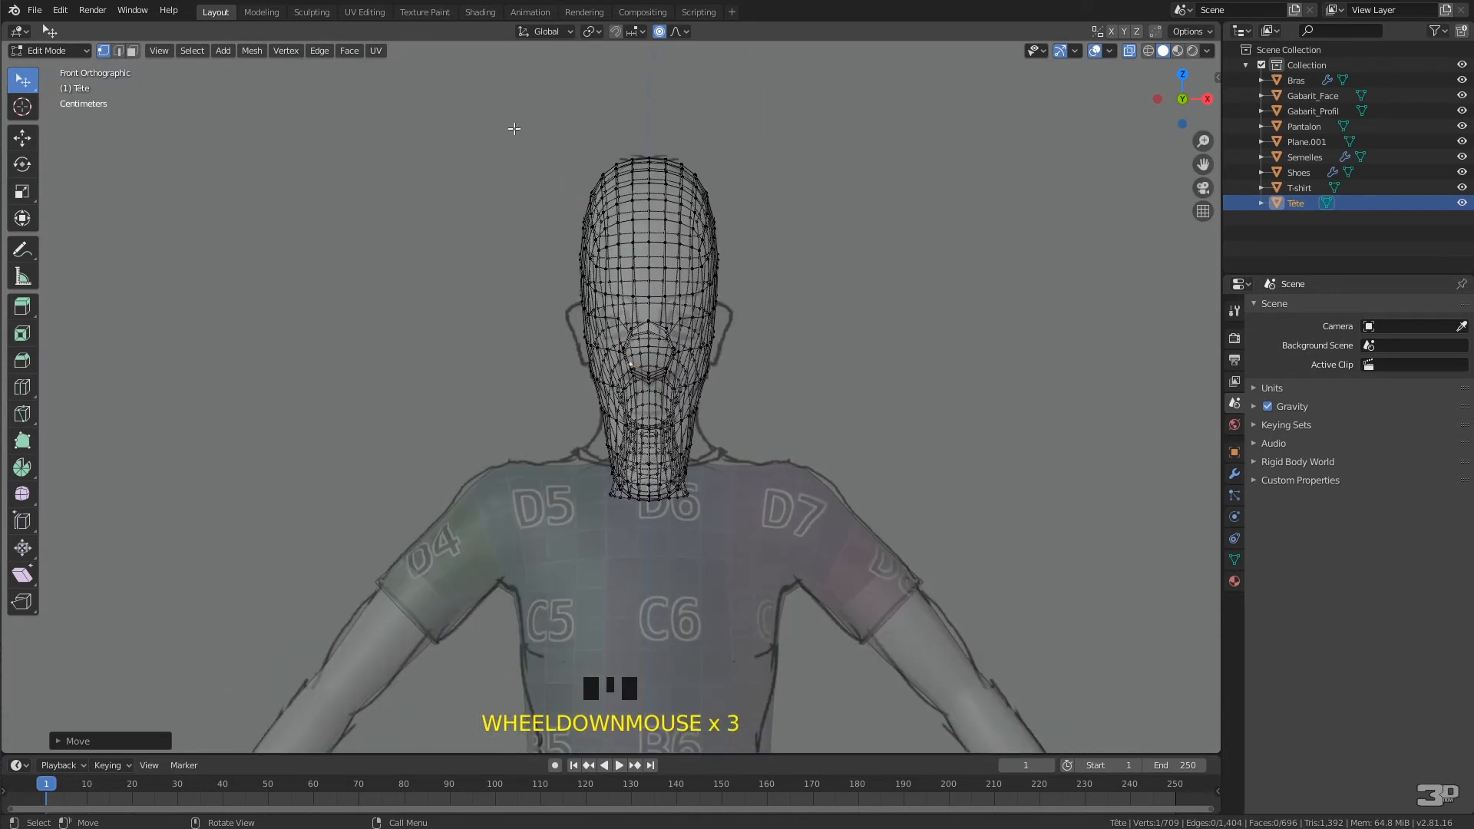
key("b")
left_click_drag(514, 128, 644, 559)
middle_click_drag(695, 500, 354, 483)
key("x")
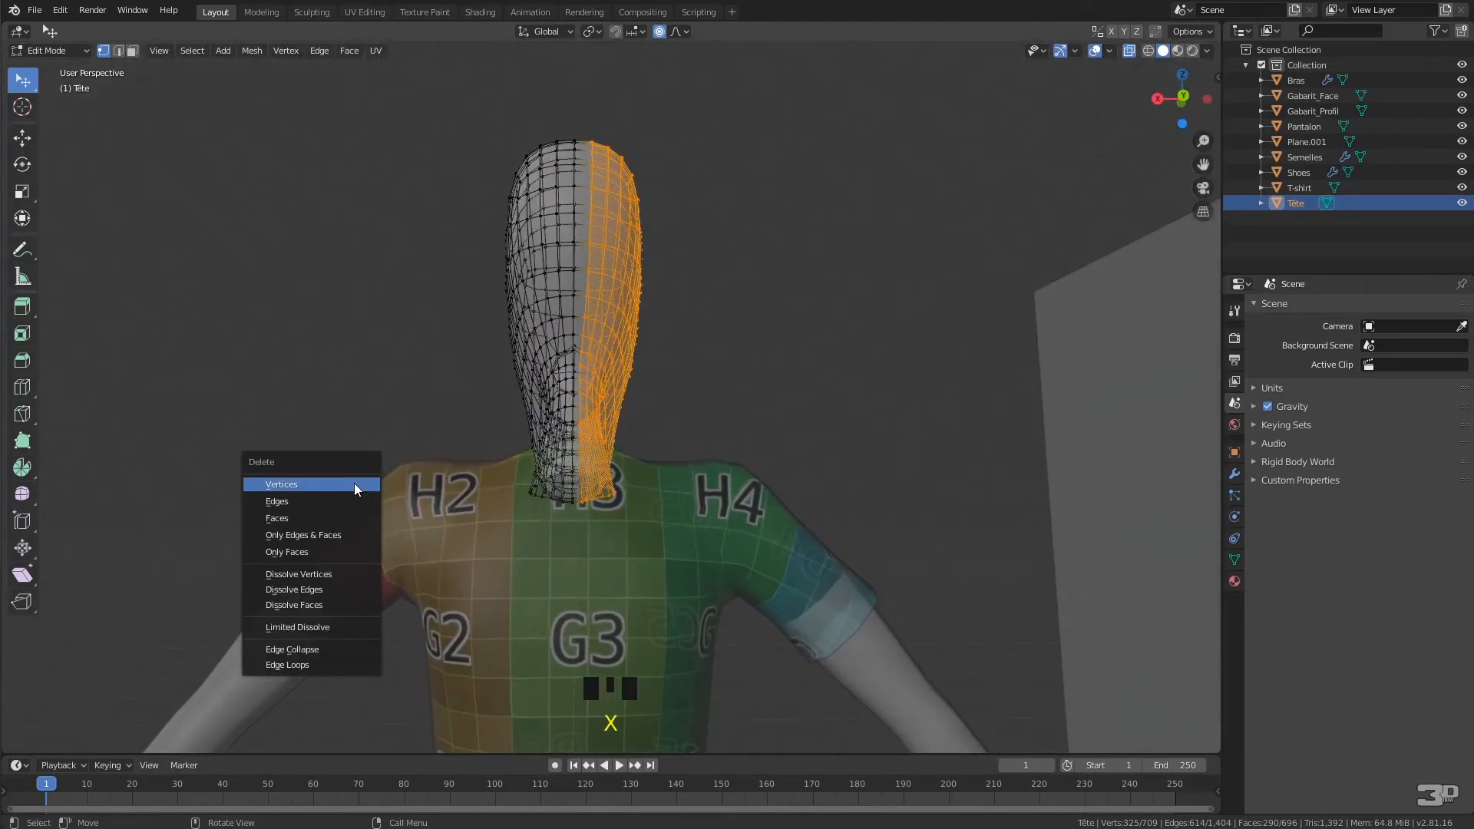
left_click(353, 484)
Move the side vertex at the nose tip's mid-height forward about 0.01 m along the Y axis to make the tip rounder.
middle_click_drag(468, 336, 559, 332)
scroll(486, 339, "up", 2)
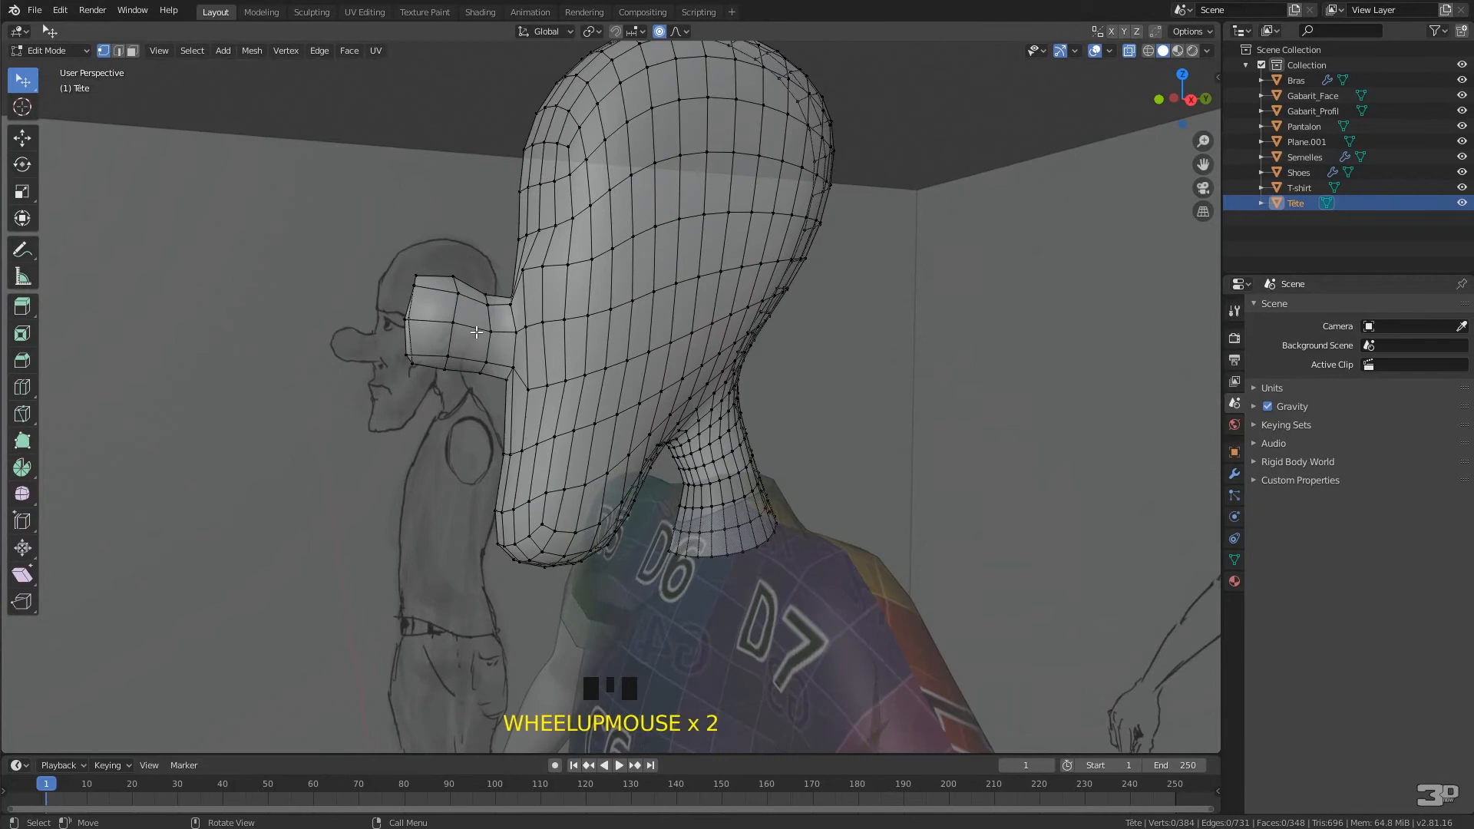
left_click(412, 317)
middle_click_drag(412, 318, 488, 358)
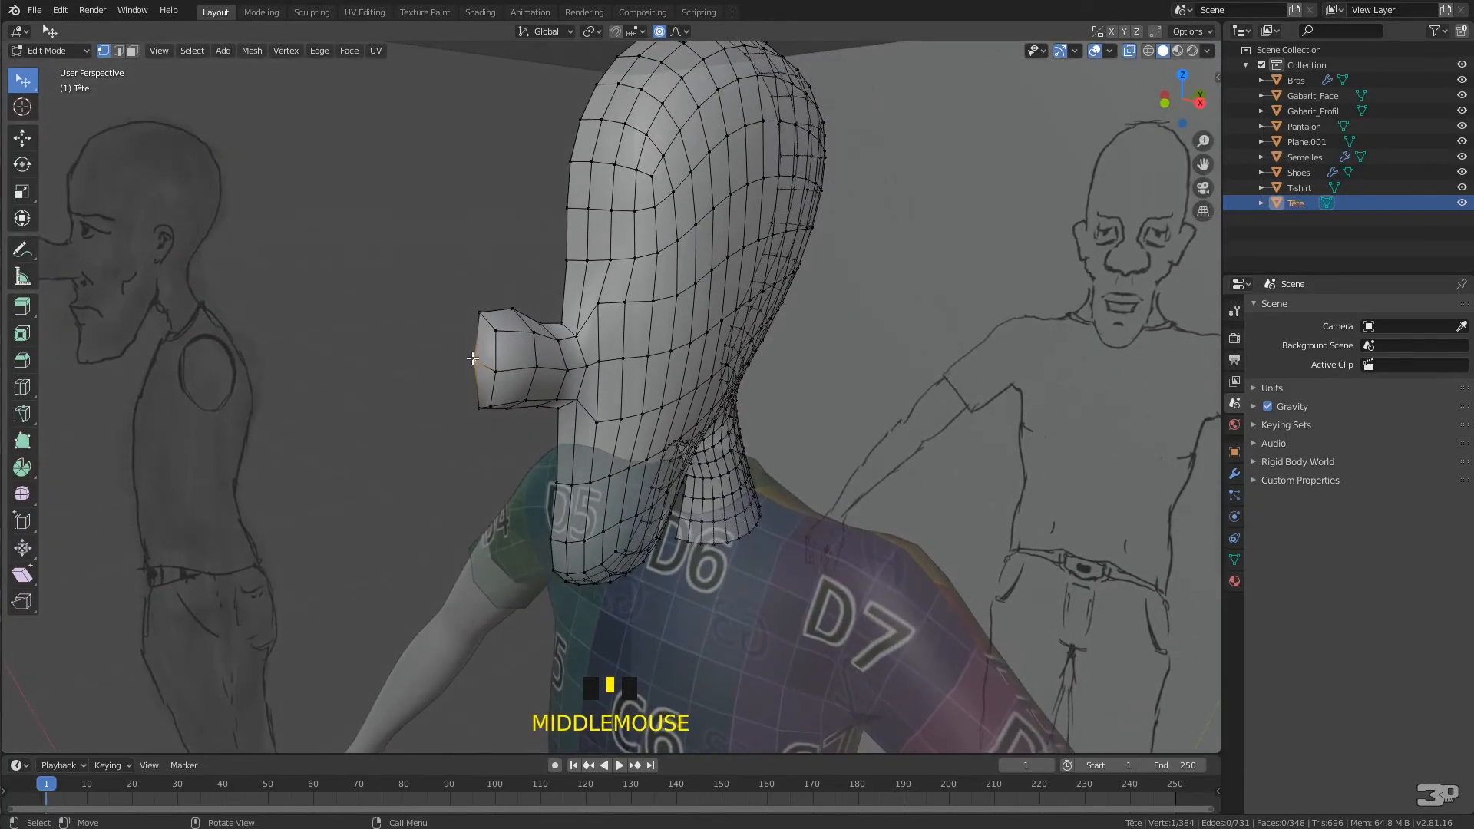
key("g")
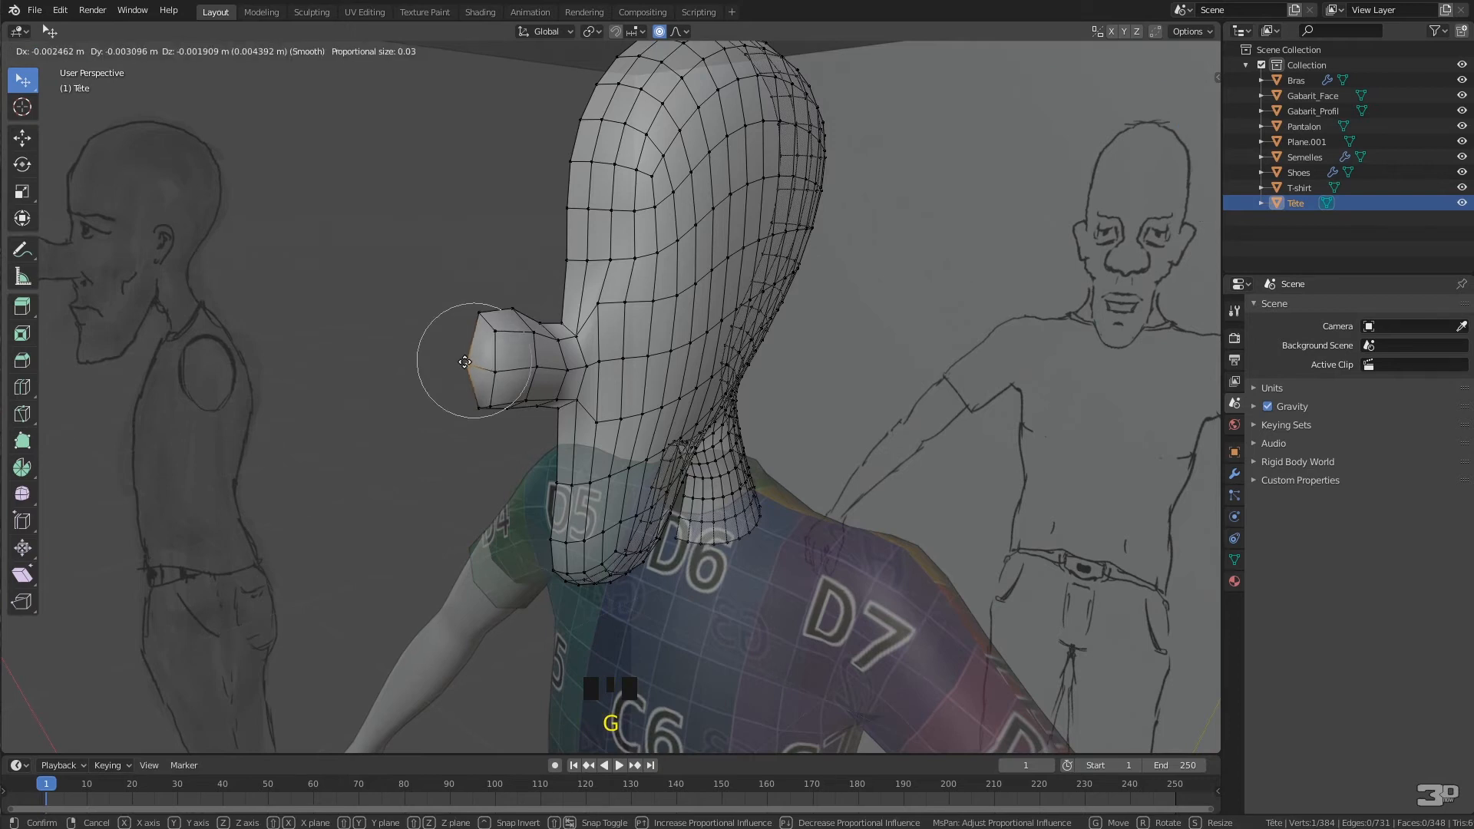
key("y")
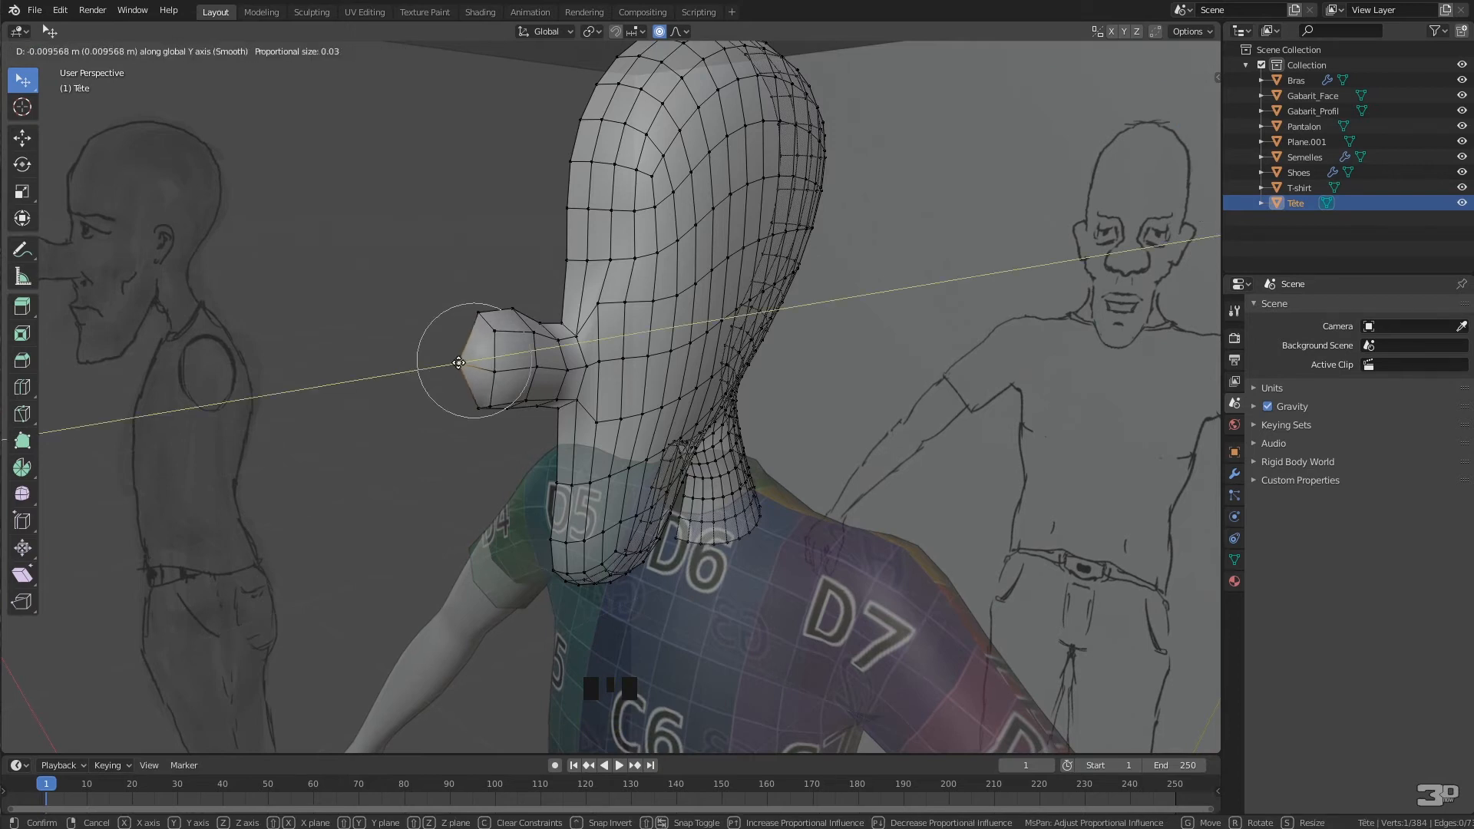
left_click(466, 351)
left_click(479, 314)
left_click(479, 315)
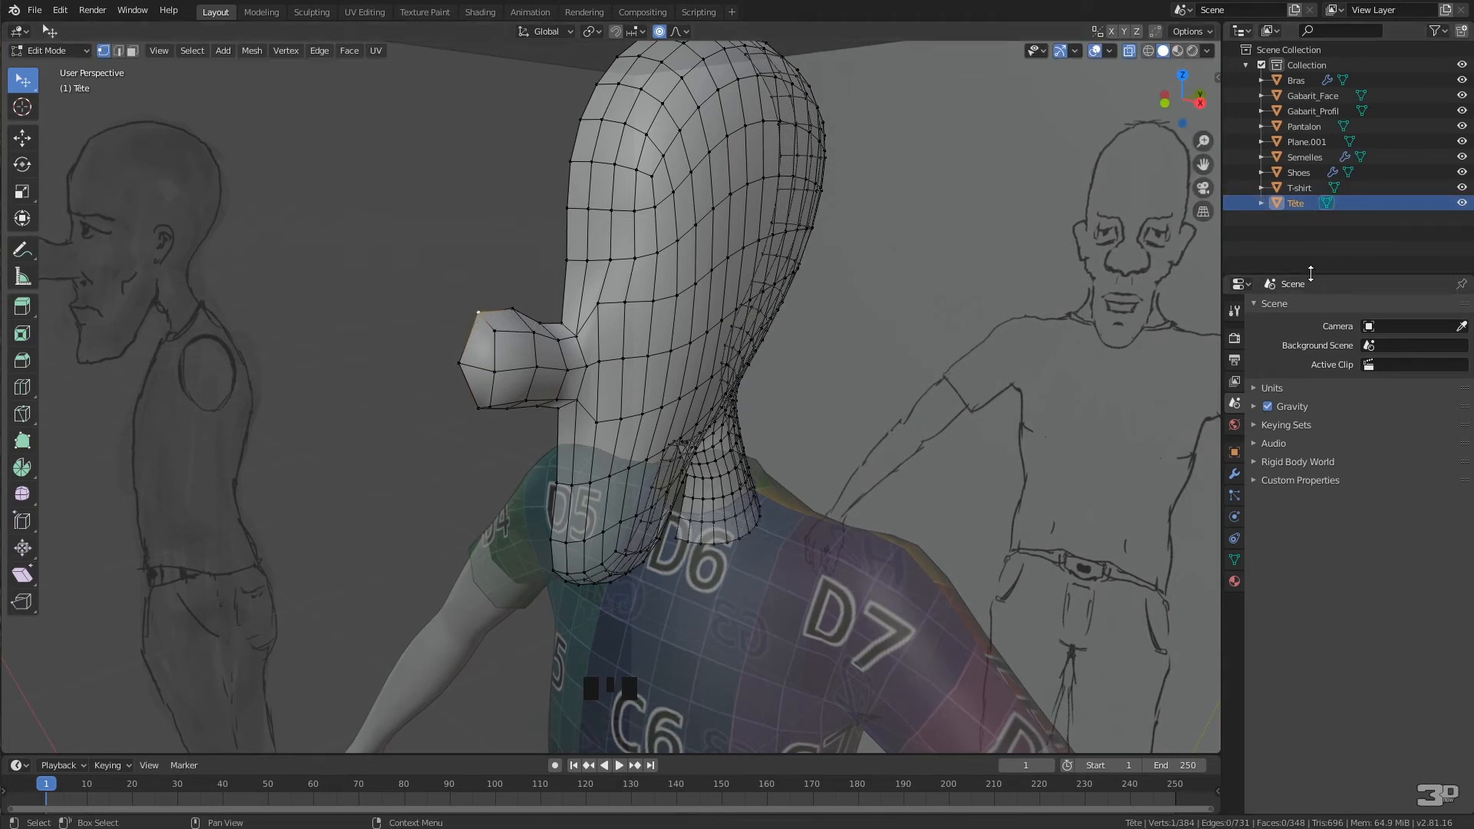
Add a Mirror modifier on the X axis to the head.
left_click(1236, 475)
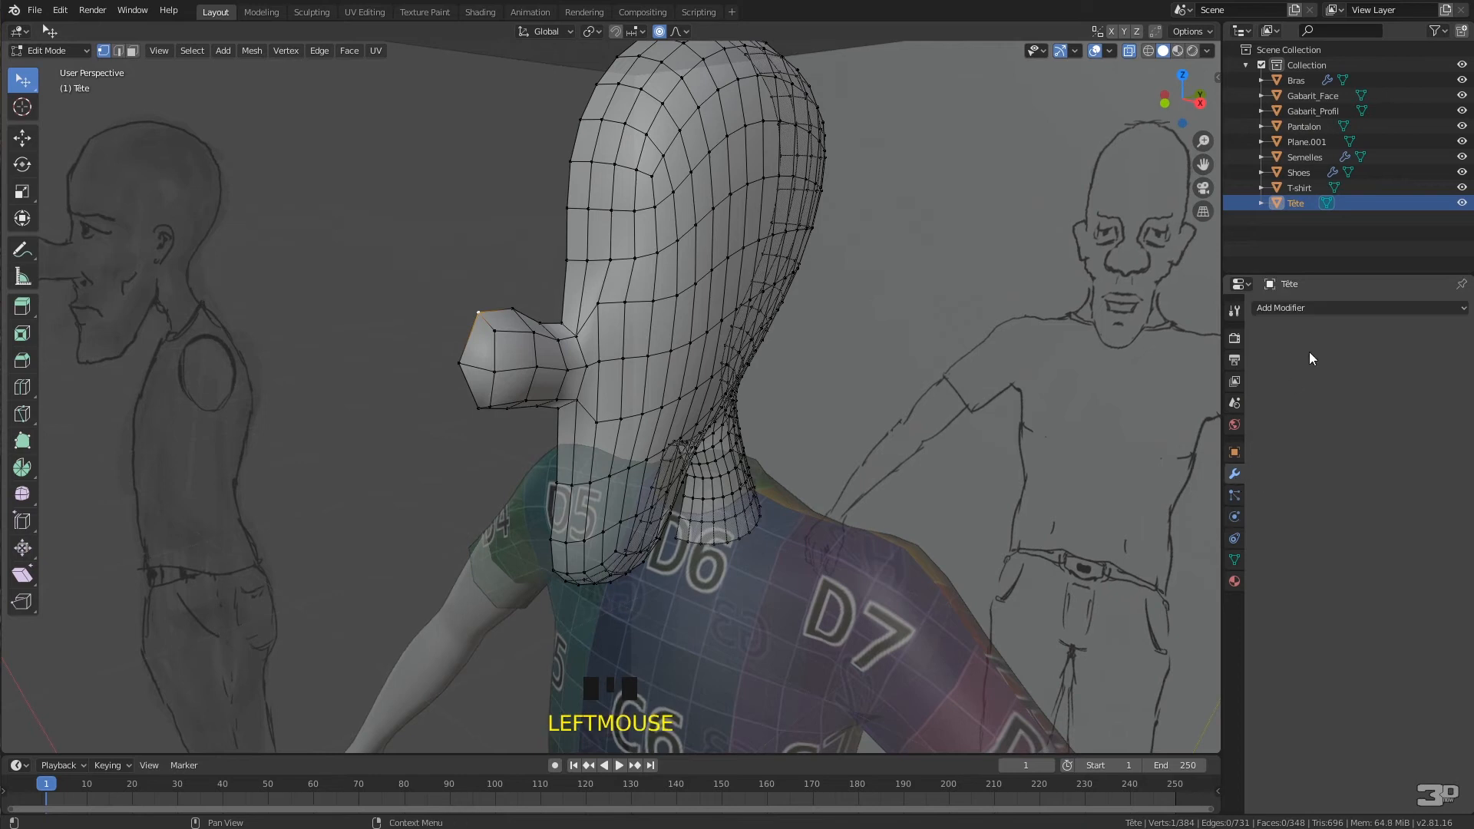
left_click(1310, 307)
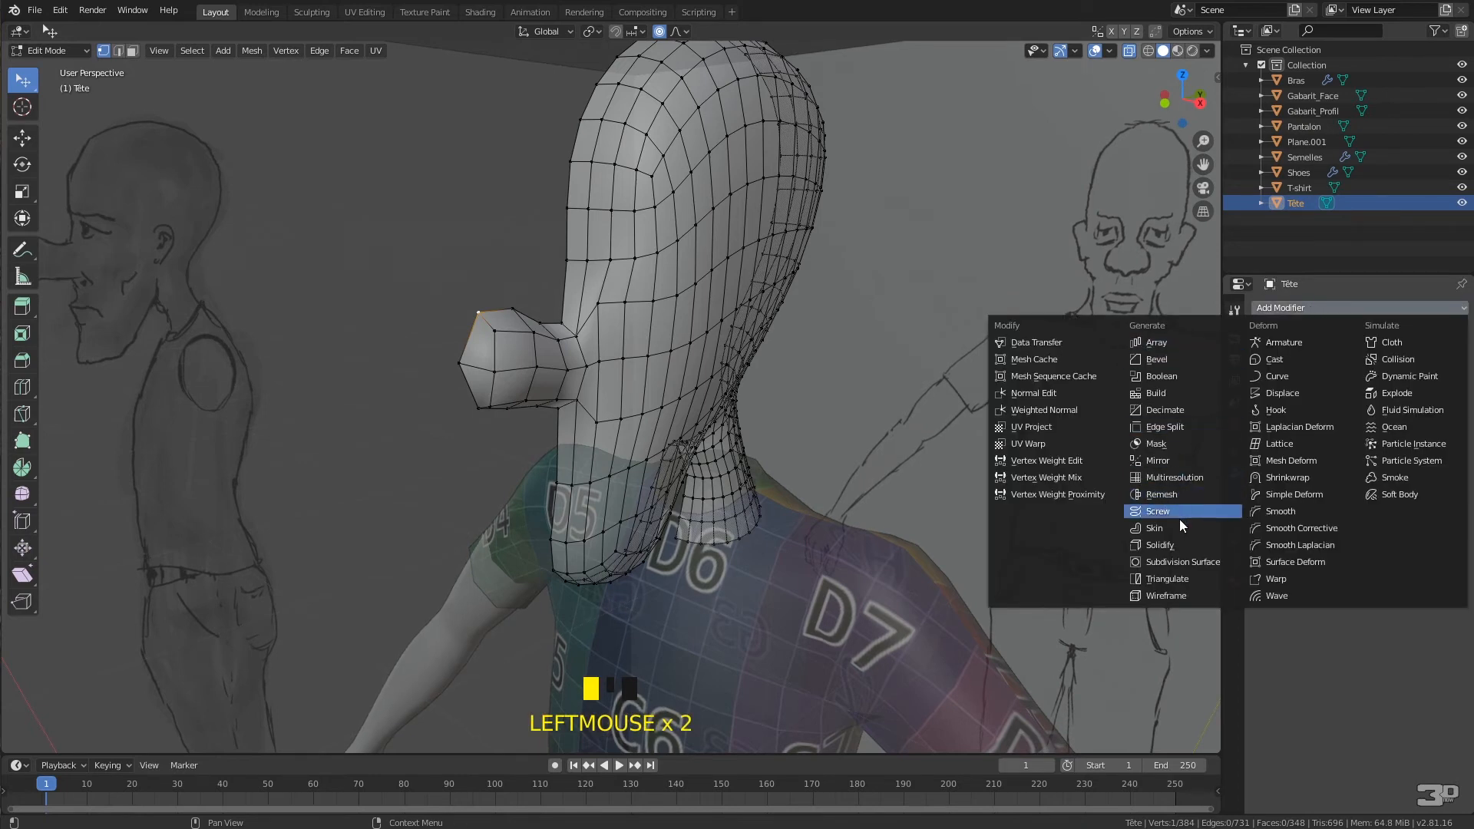
left_click(1172, 459)
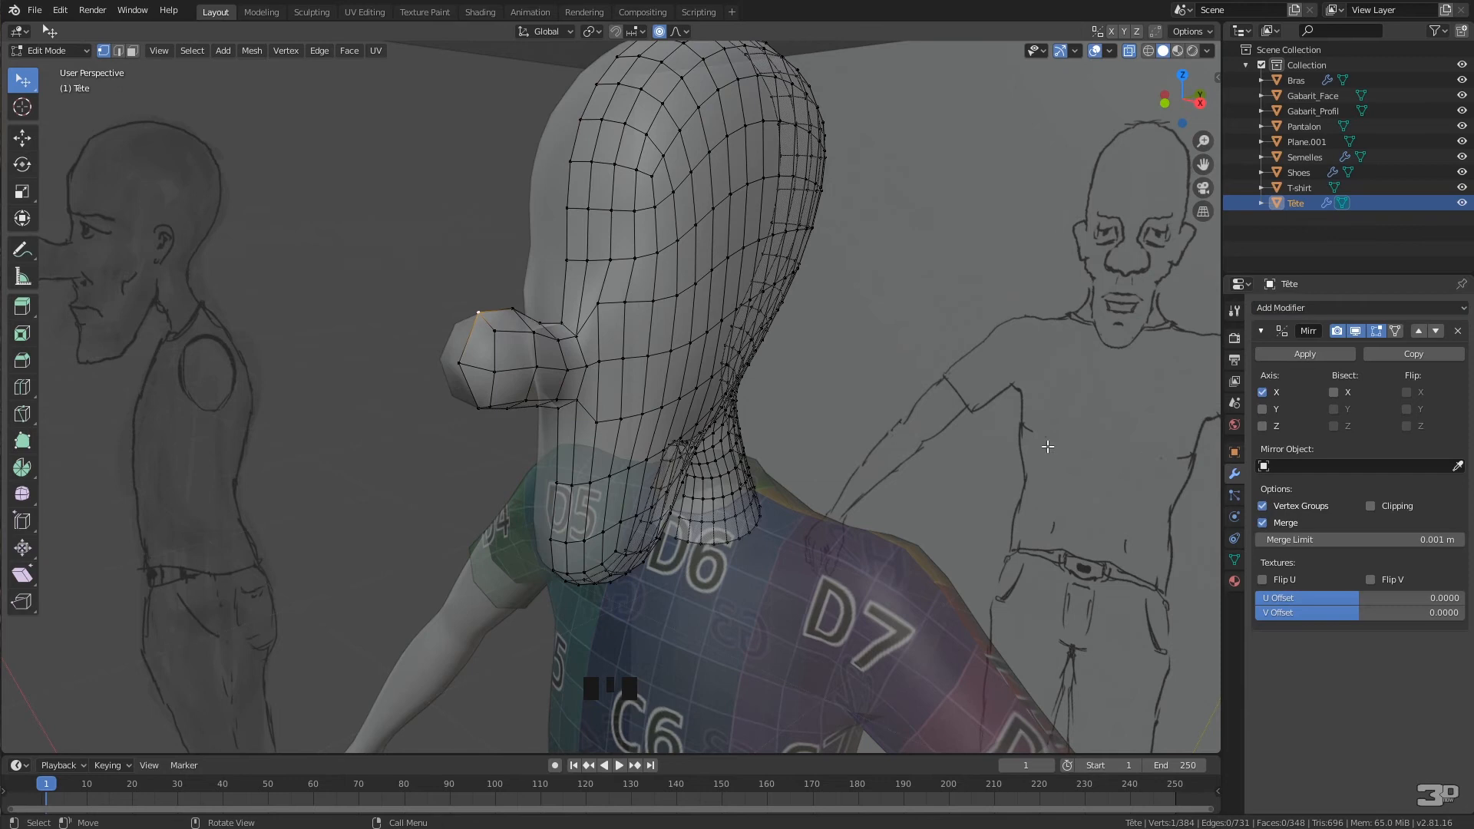
Move the nose's tip, upper and side vertices in profile to match the sketch outline and space its edges evenly.
key("KP_3")
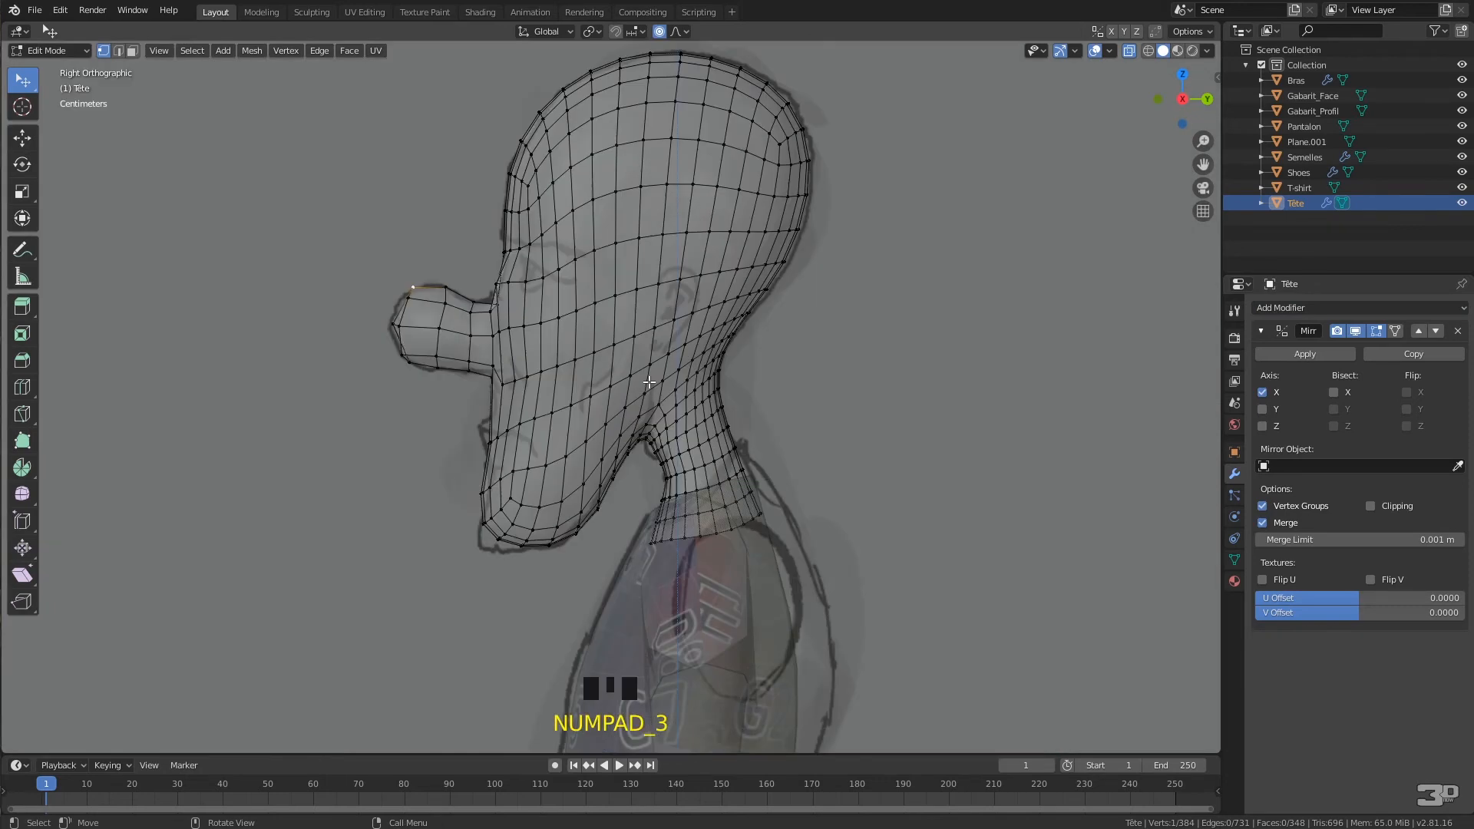
scroll(408, 288, "up", 3)
middle_click_drag(407, 273, 385, 255)
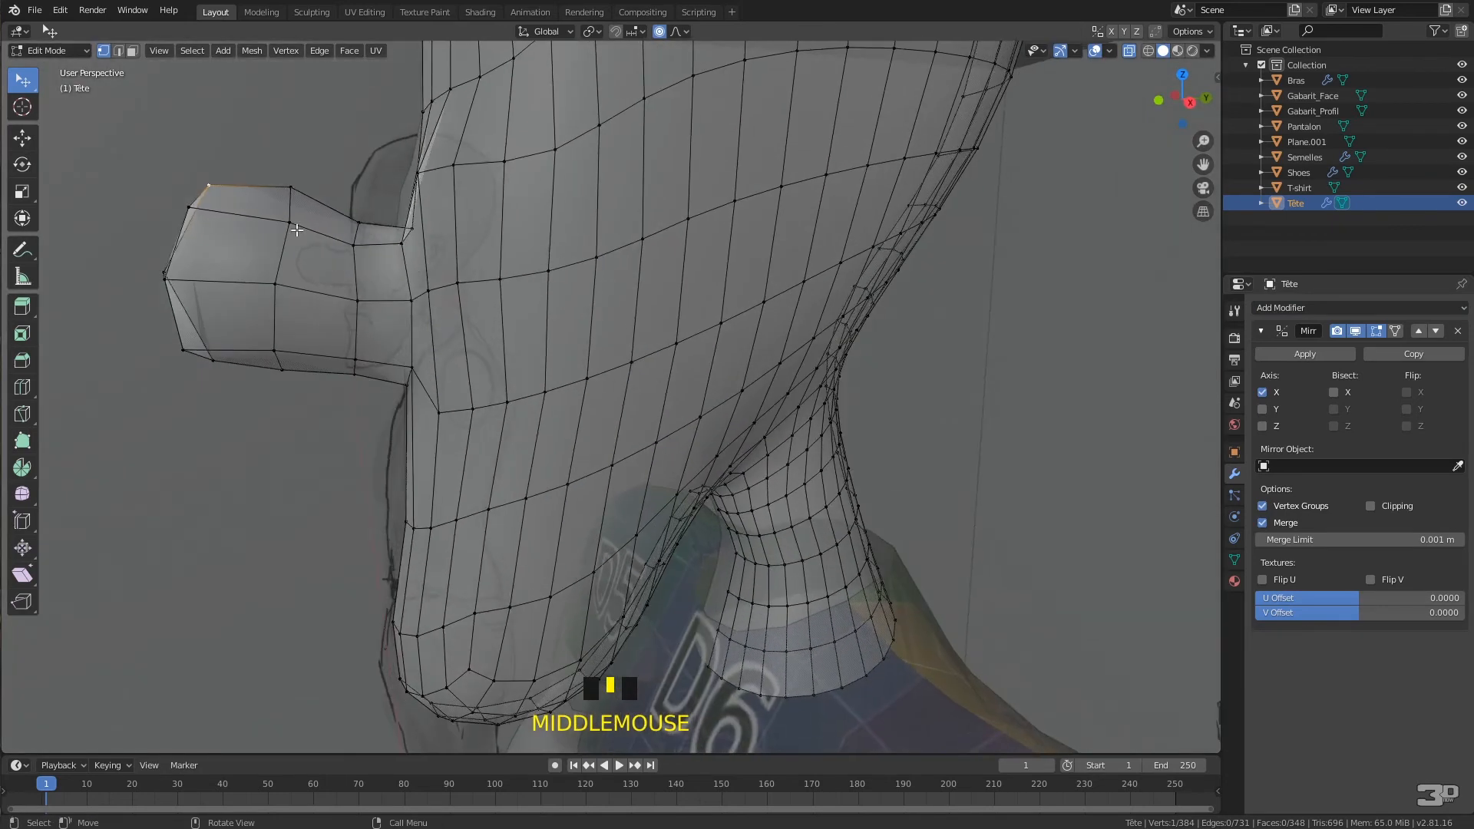
key("KP_3")
left_click(269, 207)
mouse_move(269, 207)
left_mouse_down()
mouse_move(255, 212)
mouse_move(277, 231)
left_mouse_up()
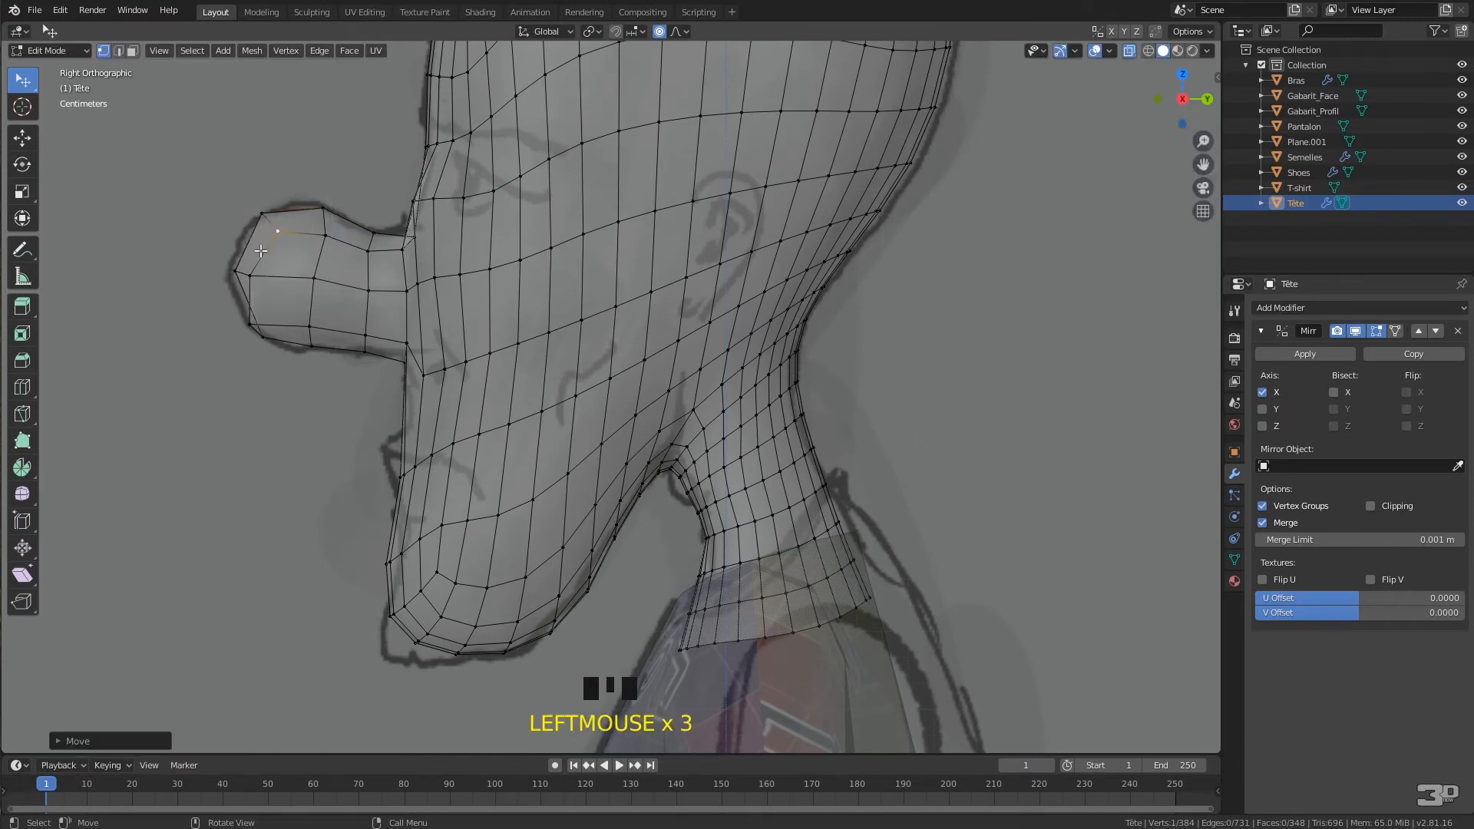
mouse_move(250, 327)
left_mouse_down()
mouse_move(272, 310)
mouse_move(257, 332)
left_mouse_up()
left_click_drag(238, 274, 228, 275)
left_click_drag(324, 206, 310, 279)
left_click_drag(366, 331, 412, 336)
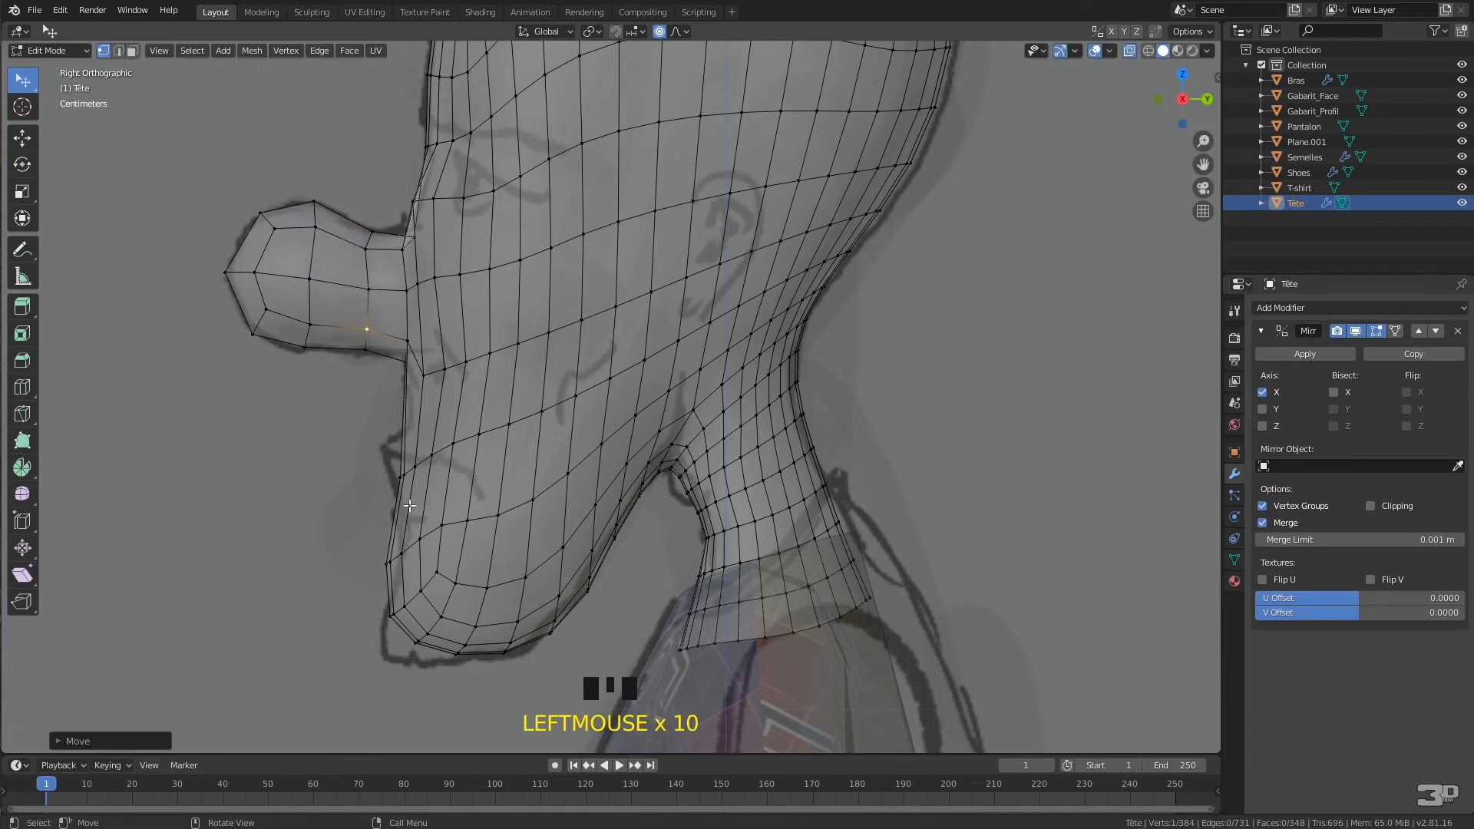
Raise the vertices at the front of the mouth and pull the chin's front vertex out to the sketched chin point.
left_click_drag(404, 472, 394, 451)
left_click_drag(389, 553, 425, 522)
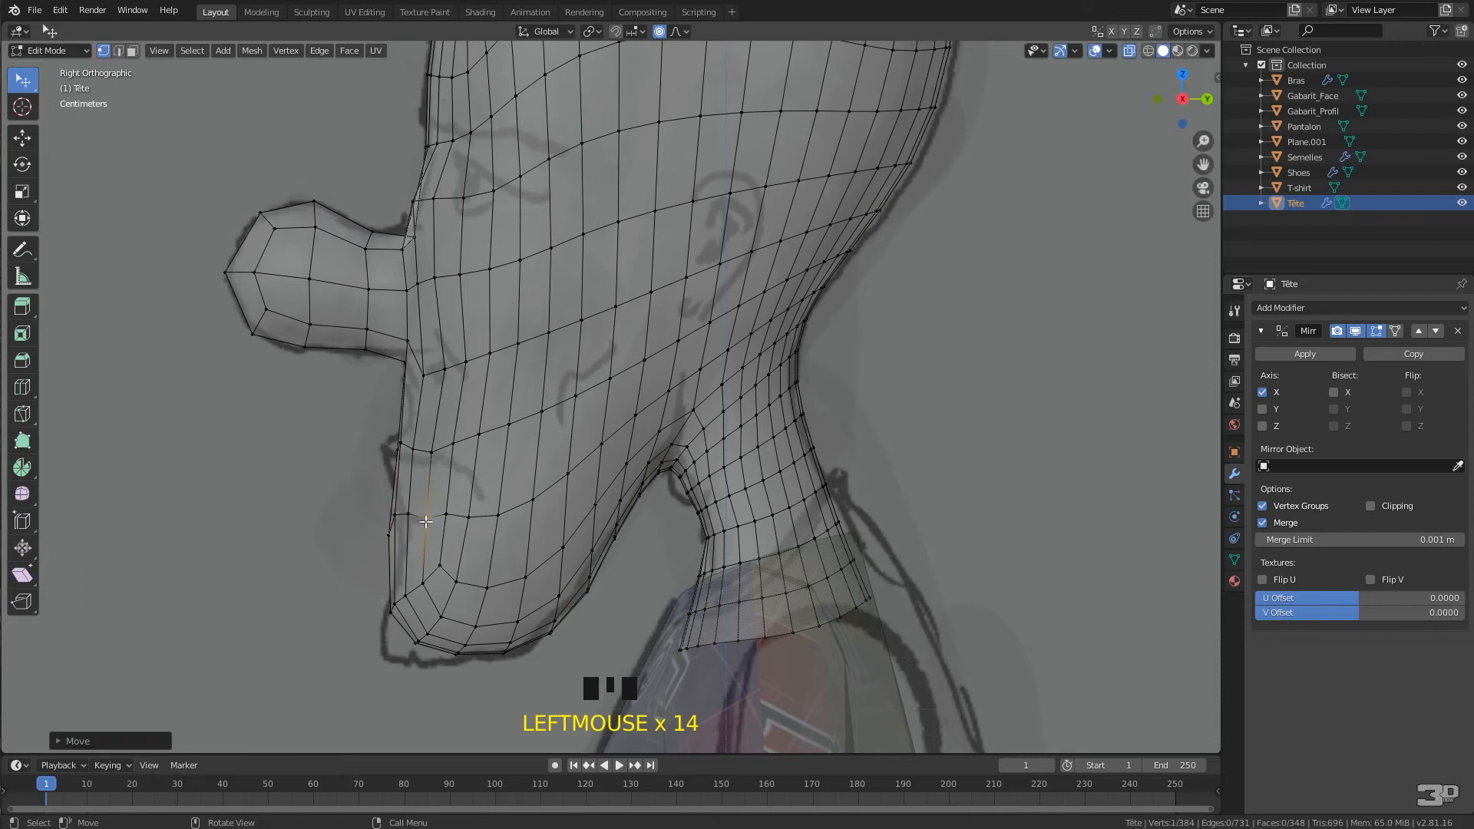
scroll(417, 639, "down", 2)
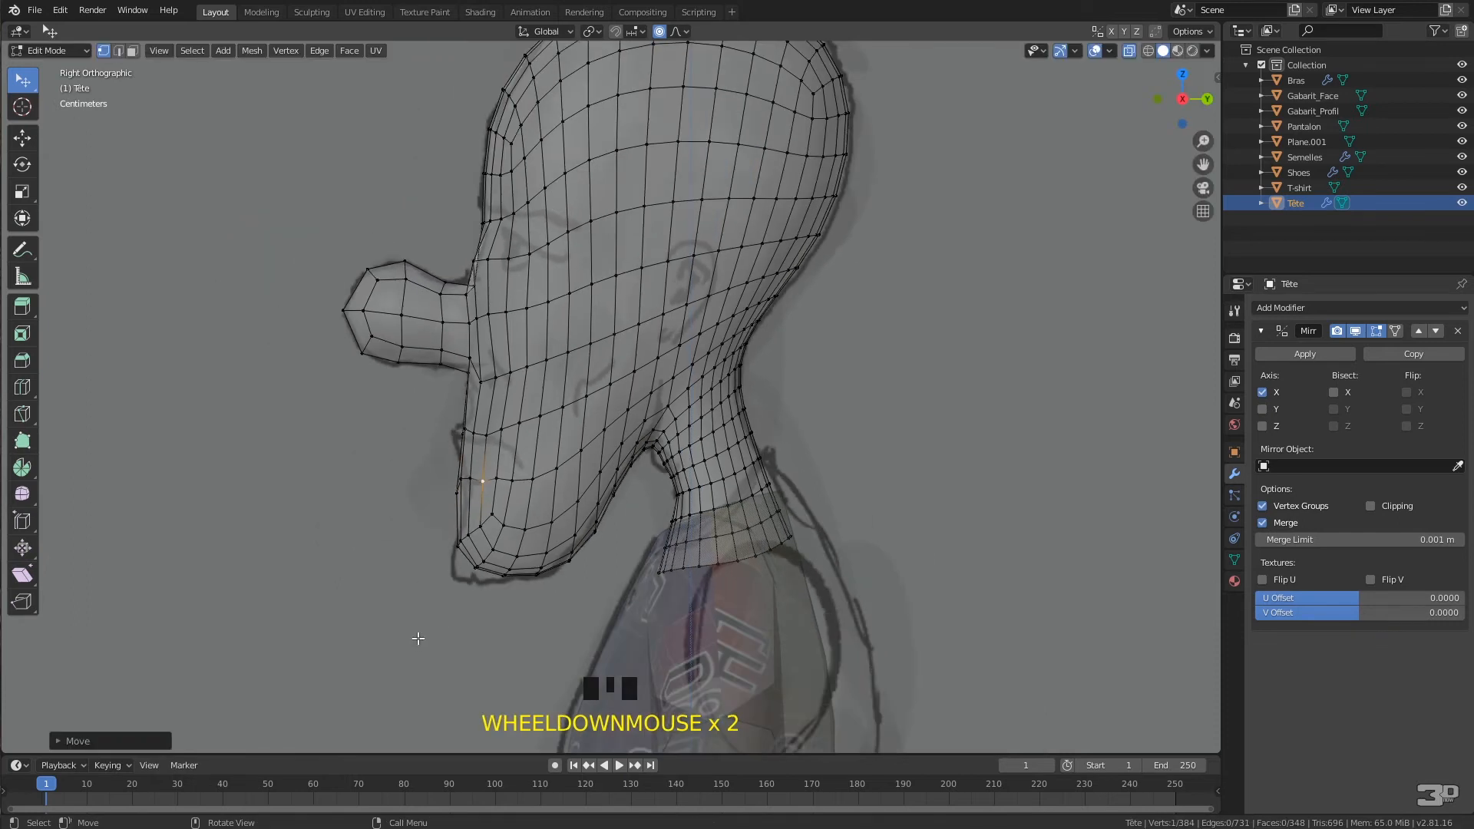
left_click_drag(461, 546, 447, 568)
Move the vertices between the nose's underside and the mouth to shape the upper lip area in profile.
scroll(471, 479, "up", 3)
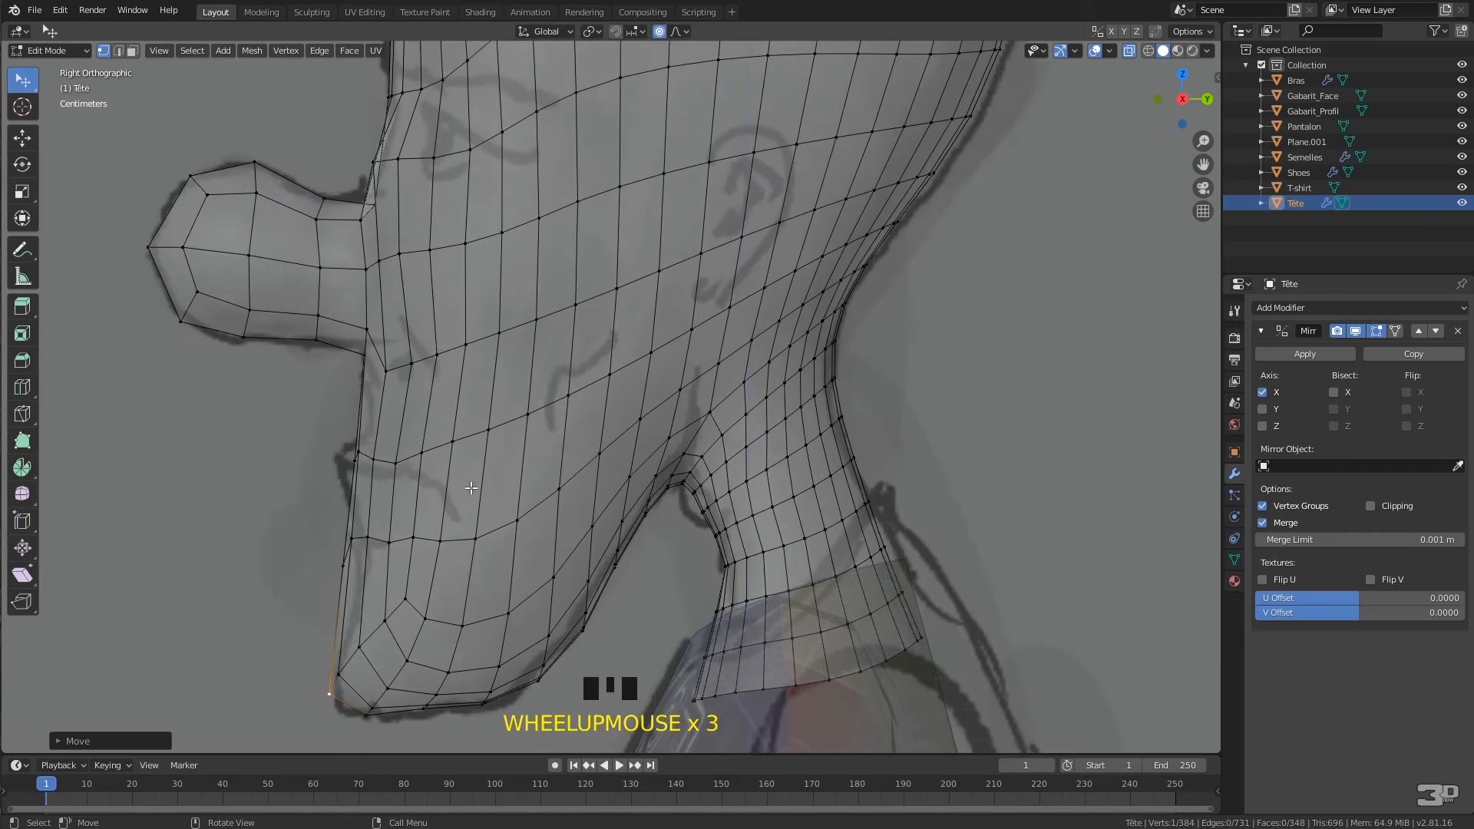
left_click_drag(354, 460, 369, 454)
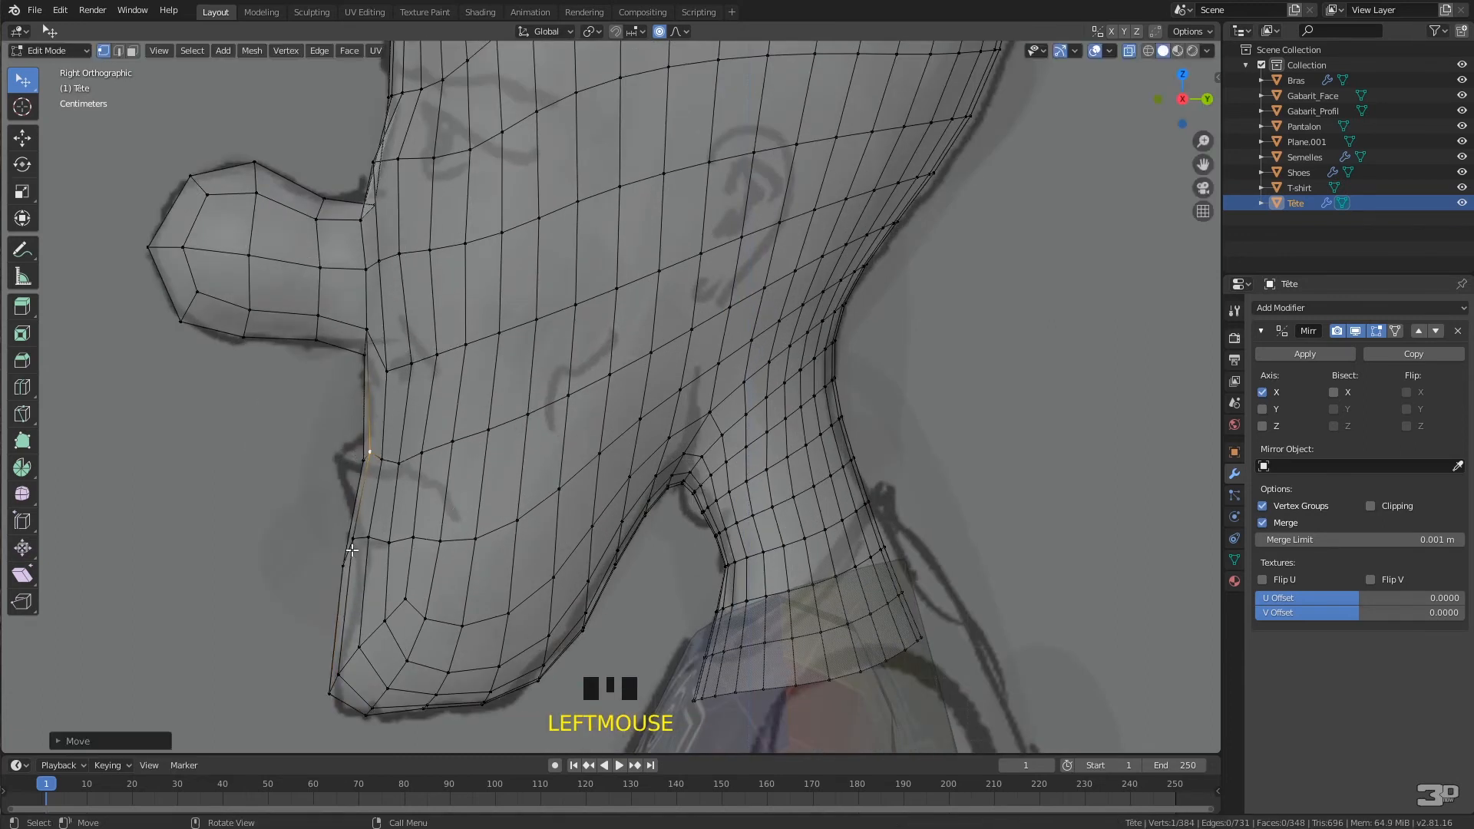
left_click_drag(370, 546, 371, 547)
left_click_drag(366, 461, 416, 438)
left_click(389, 364)
Move the vertex where the jaw meets the front of the neck down to the sketched throat line.
scroll(431, 382, "down", 3)
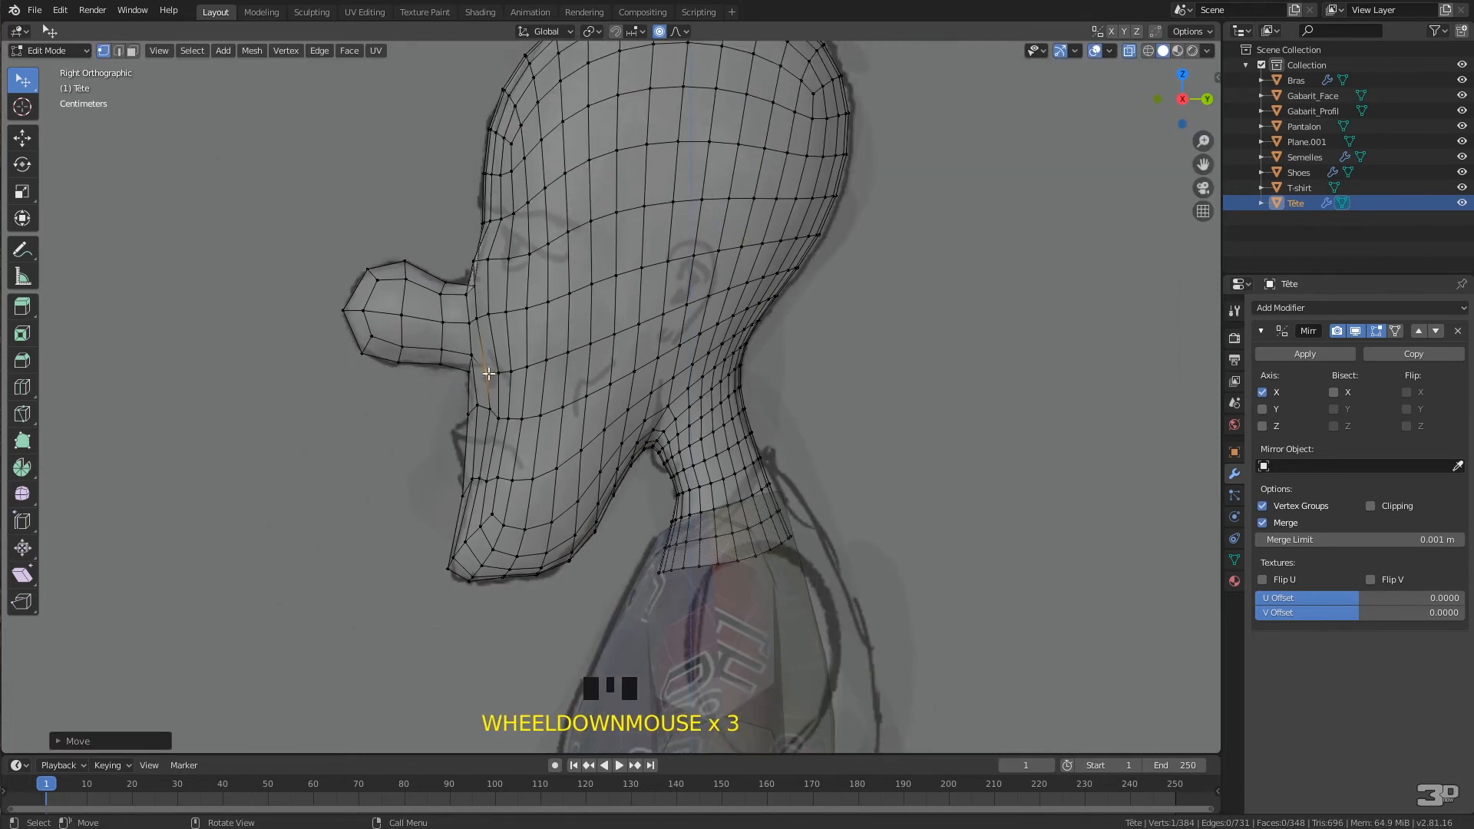
scroll(652, 498, "up", 5)
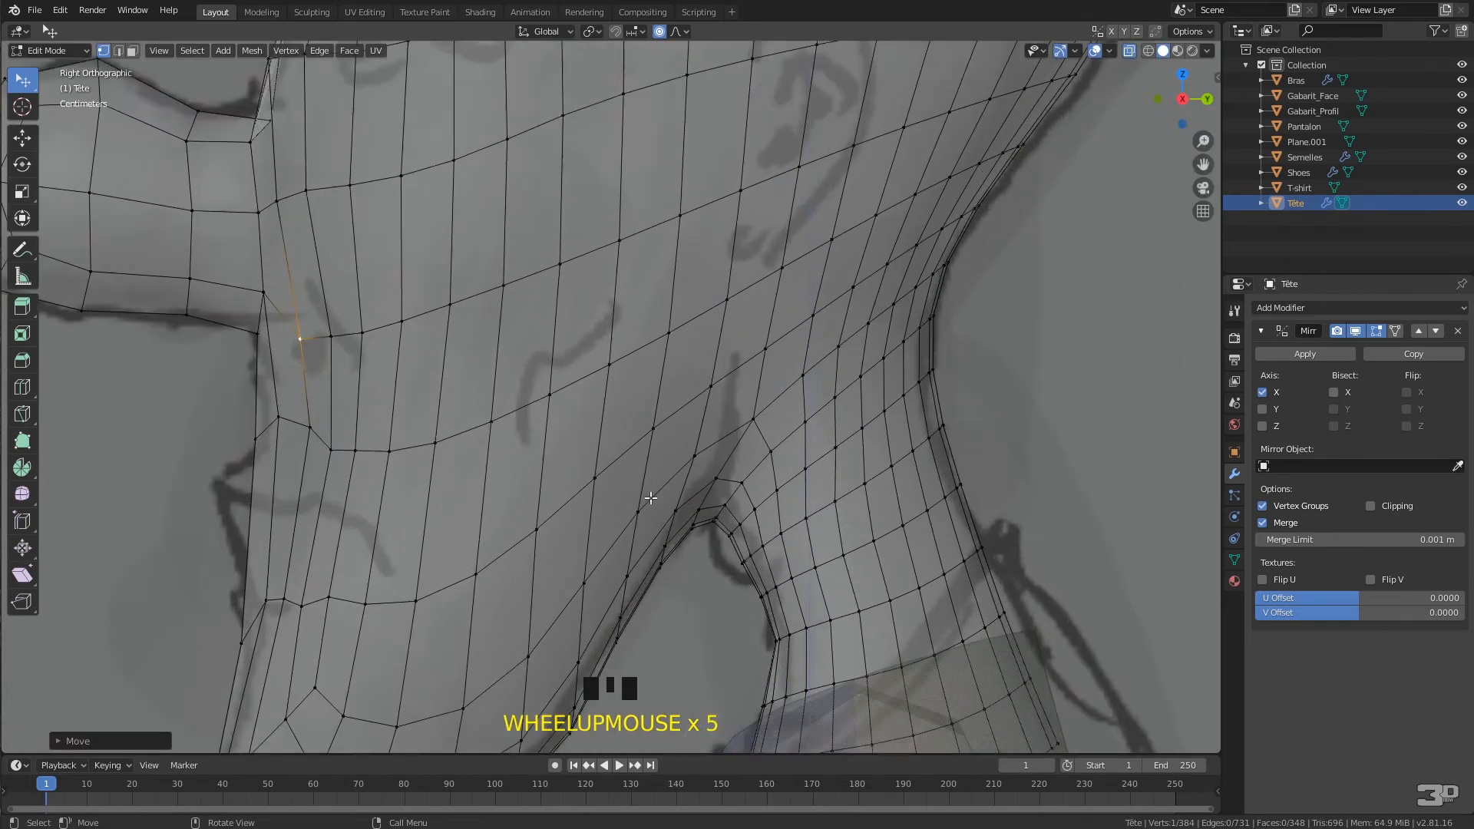
left_click(732, 535)
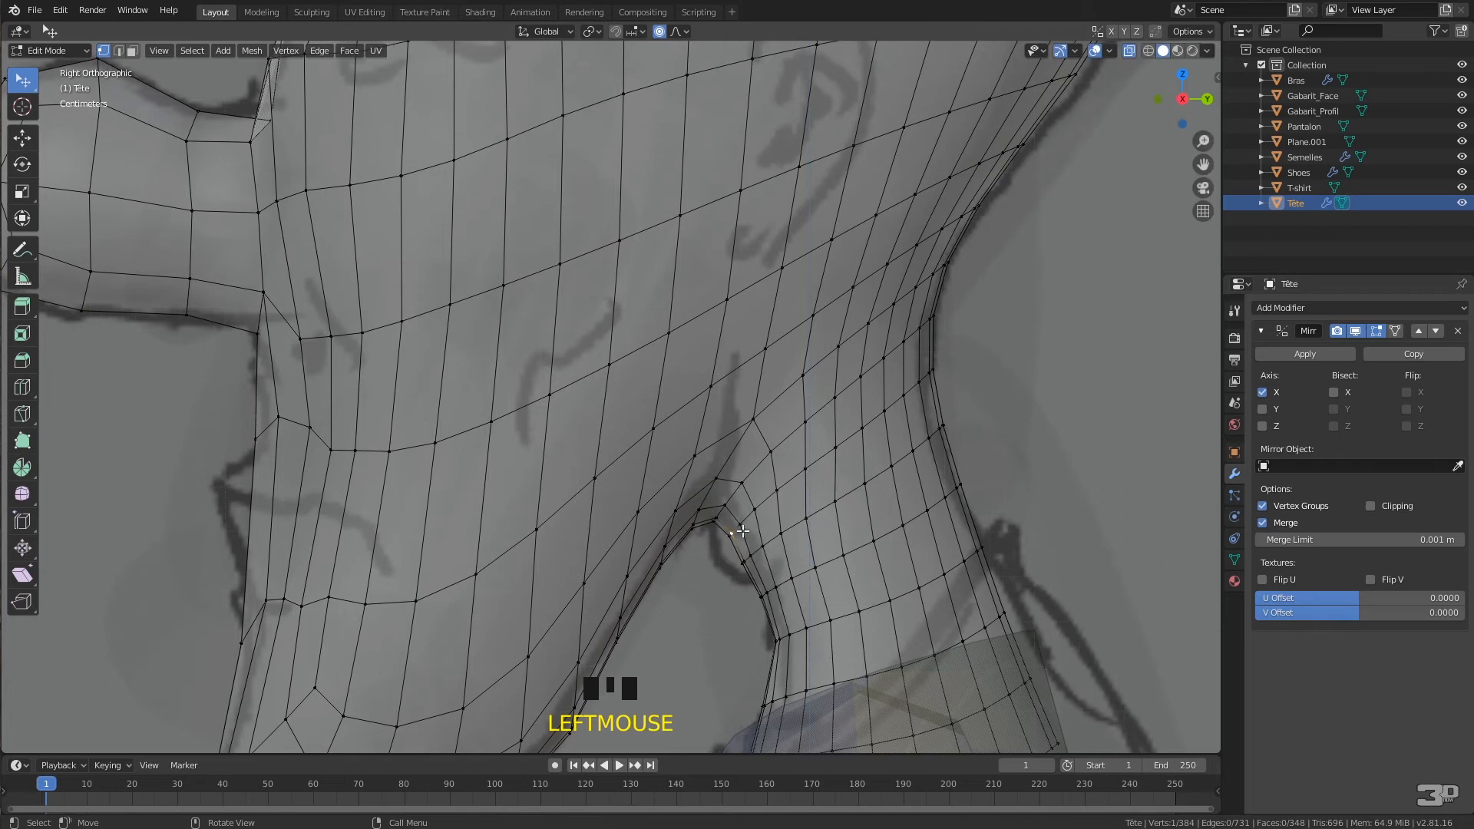
scroll(743, 531, "up", 2)
left_click_drag(781, 597, 767, 627)
scroll(780, 597, "down", 7)
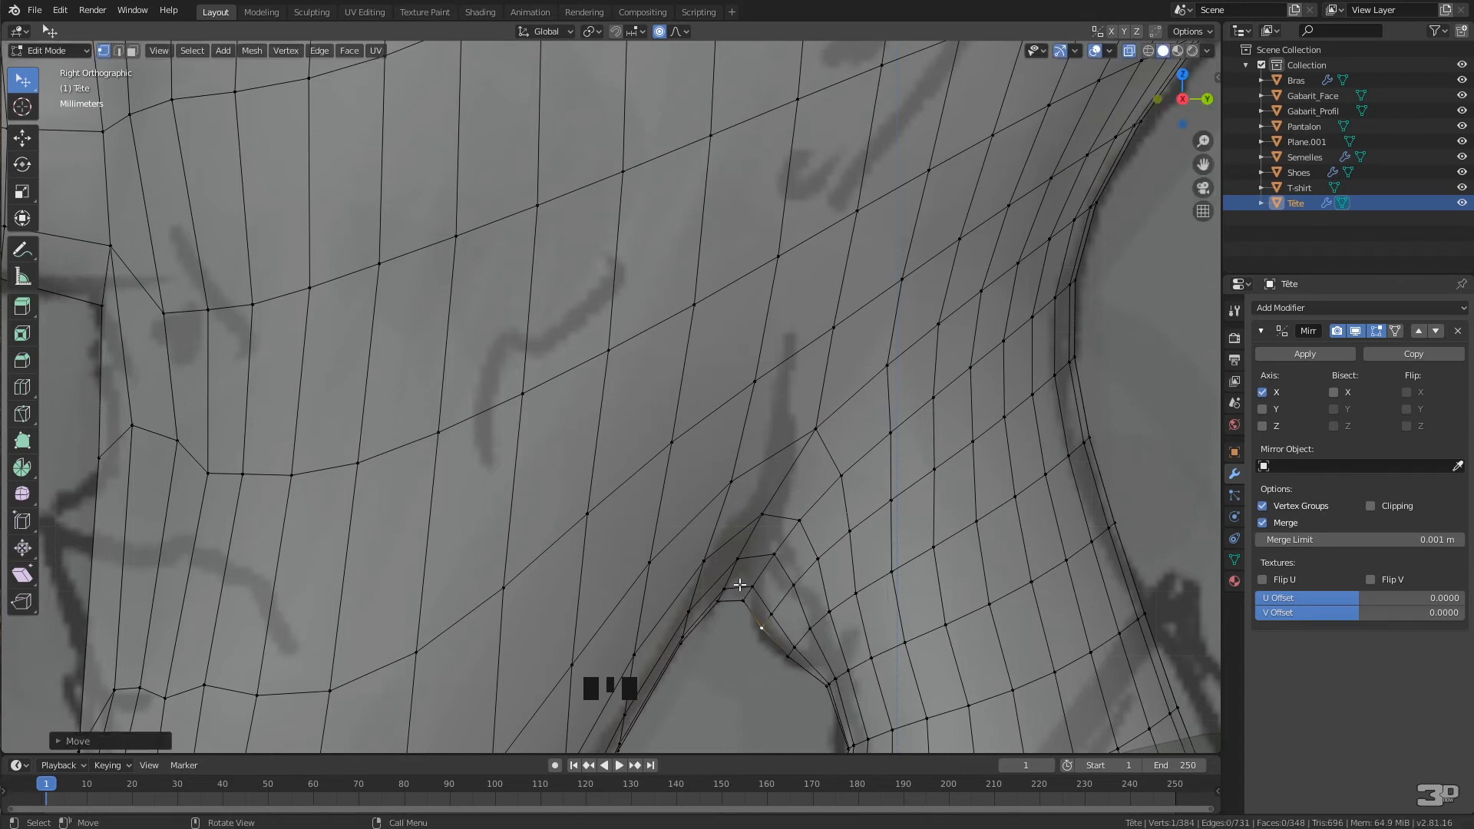
Move the vertices beside the nose bridge and under the eye back to follow the sketched eye area in profile.
scroll(740, 584, "down", 8)
mouse_move(739, 584)
middle_mouse_down()
mouse_move(768, 461)
mouse_move(816, 399)
mouse_move(911, 392)
mouse_move(752, 492)
mouse_move(791, 529)
mouse_move(684, 513)
middle_mouse_up()
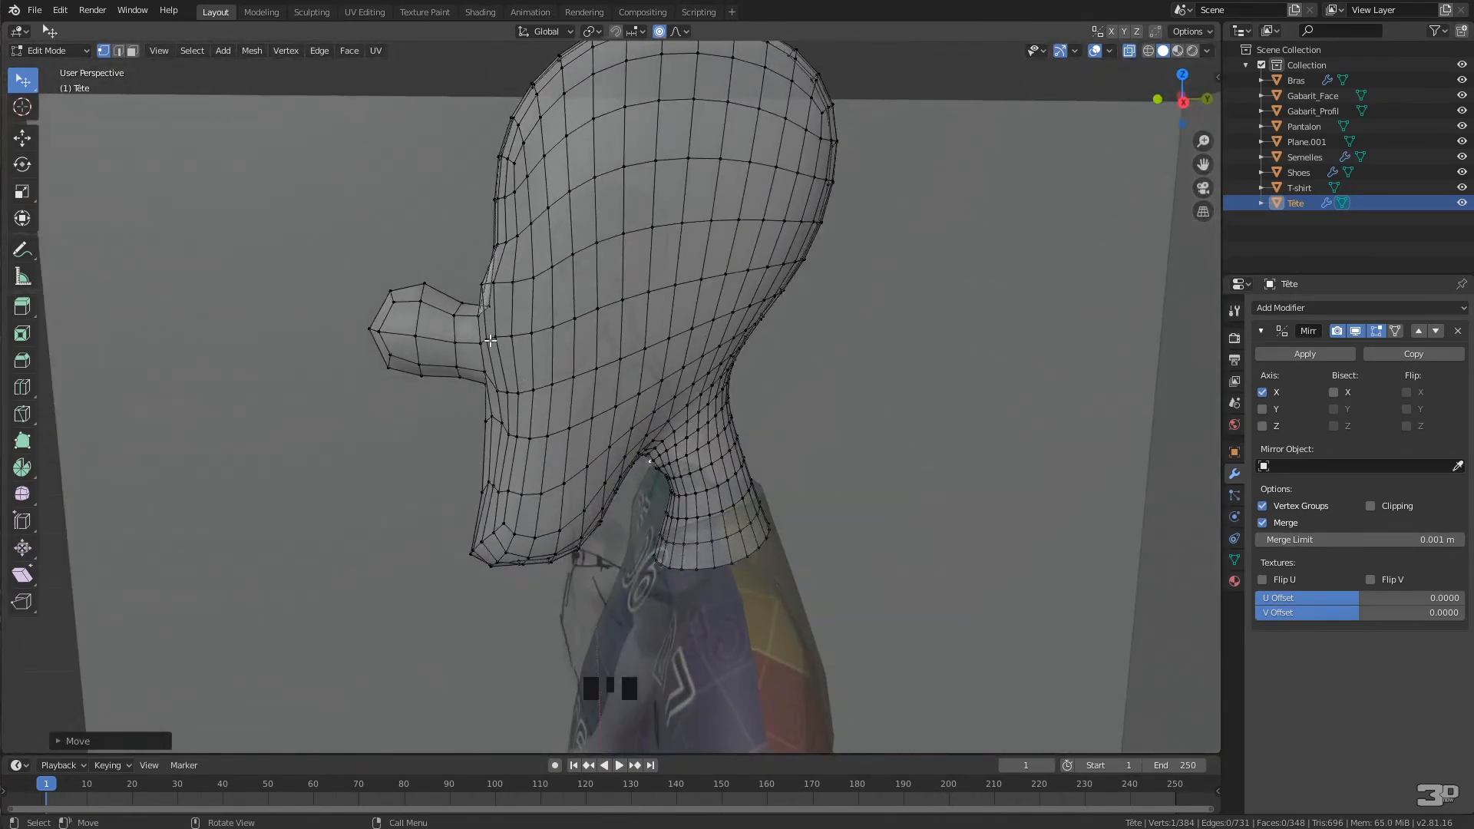
key("KP_1")
key("KP_3")
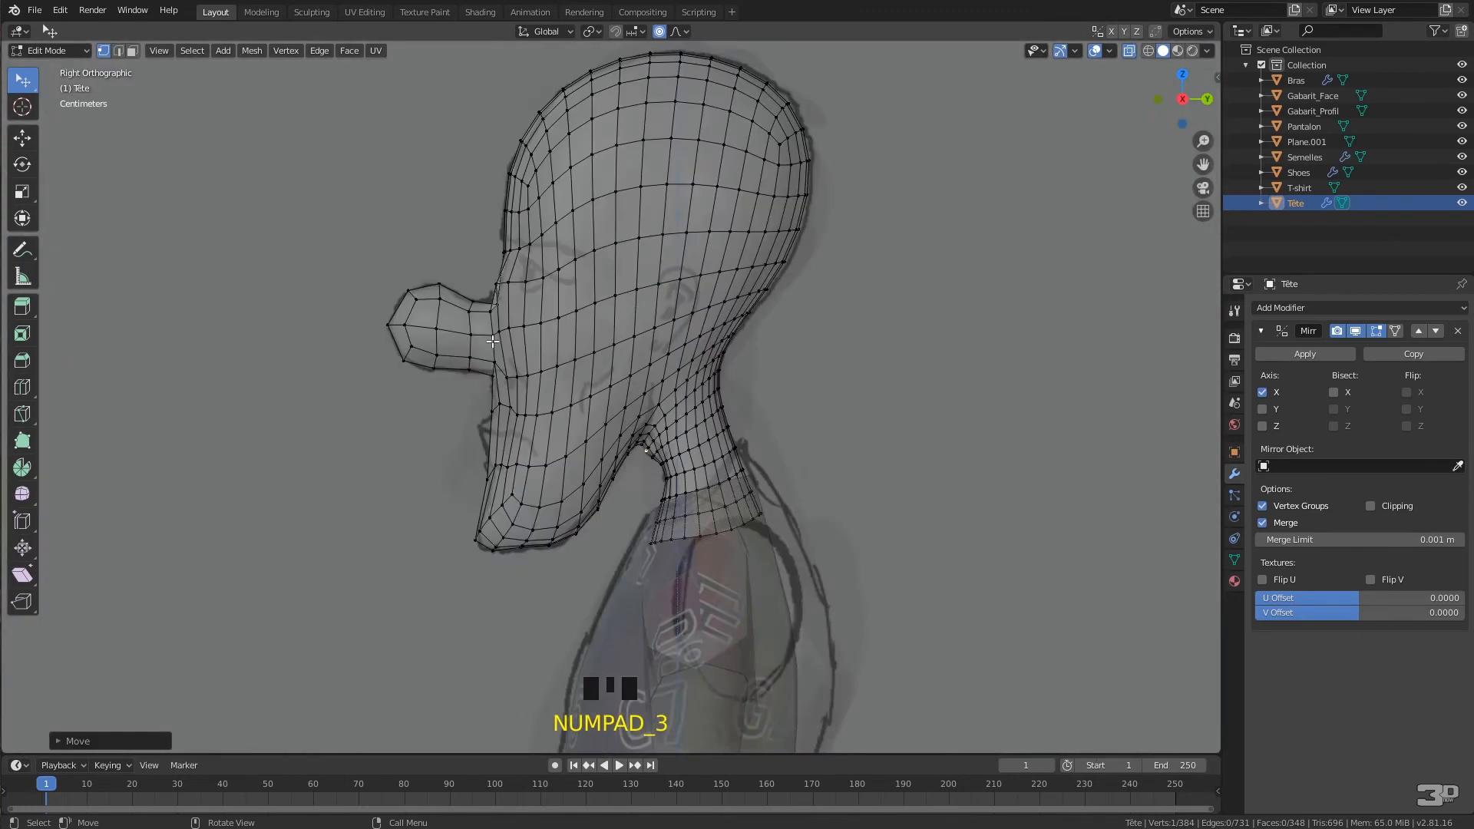
scroll(475, 261, "up", 4)
left_click(373, 160)
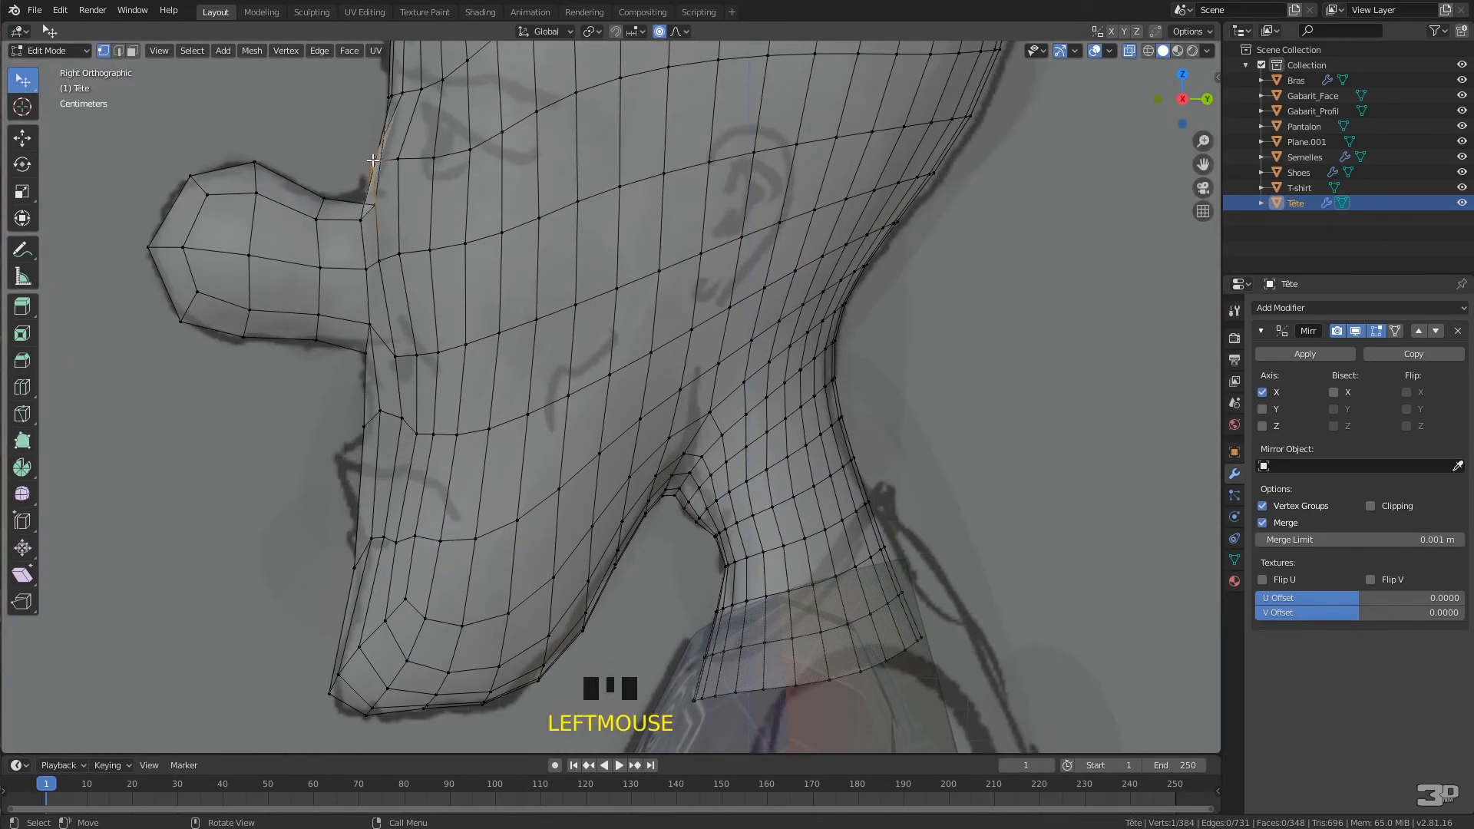
left_click_drag(373, 160, 446, 172)
left_click_drag(504, 133, 513, 141)
left_click_drag(418, 175, 427, 178)
Move the vertices along the brow and temple in profile to even out the edge flow above the eye.
scroll(428, 108, "down", 2)
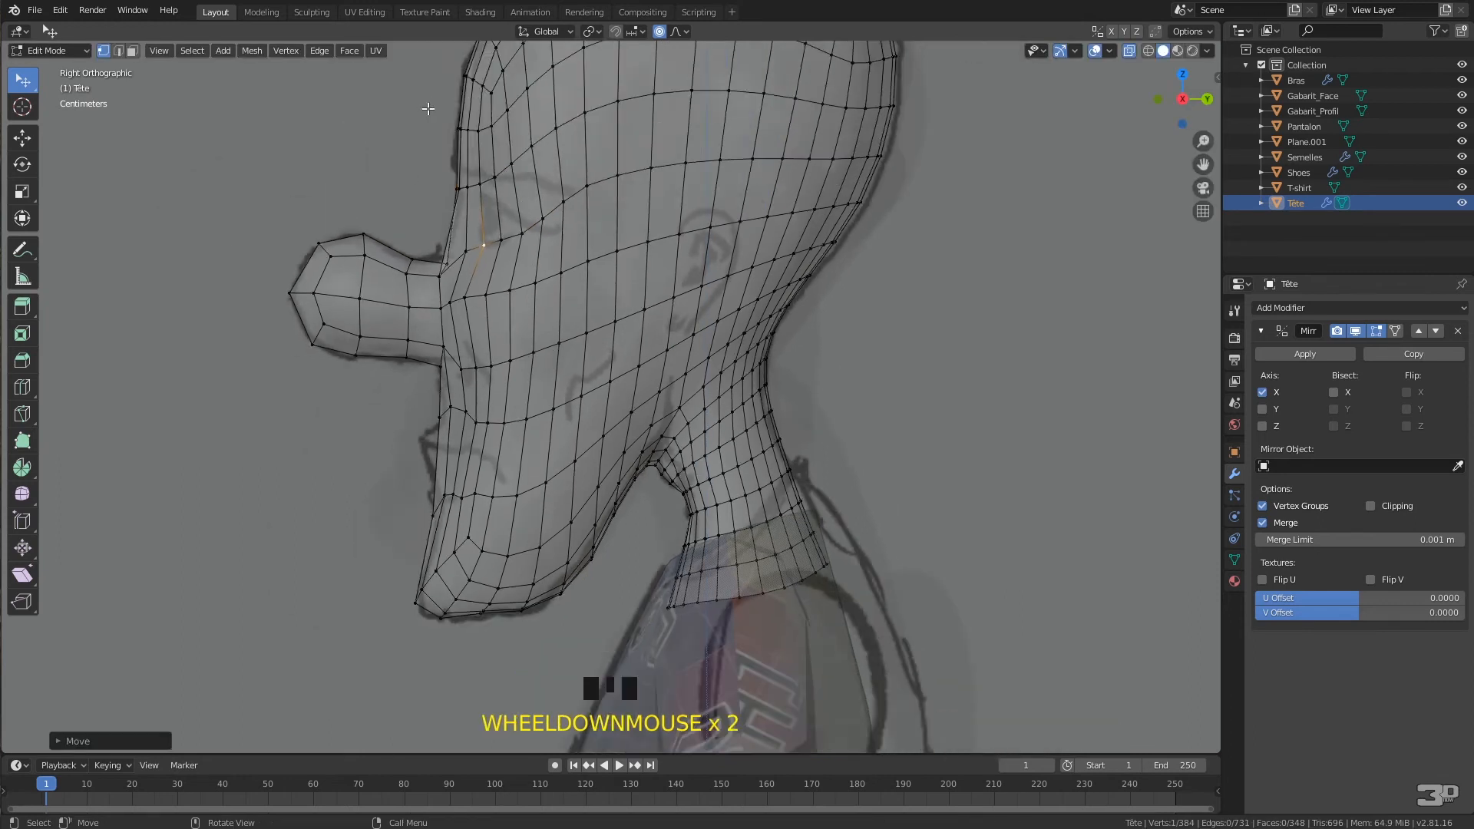
left_click_drag(456, 192, 500, 173)
left_click_drag(553, 130, 565, 146)
left_click_drag(618, 104, 673, 113)
left_click_drag(597, 182, 655, 174)
Move the side vertex where the top of the nose joins the face back about 0.01 m along the Y axis.
middle_click_drag(656, 174, 460, 331)
scroll(657, 279, "up", 2)
scroll(554, 317, "up", 2)
right_click(408, 335)
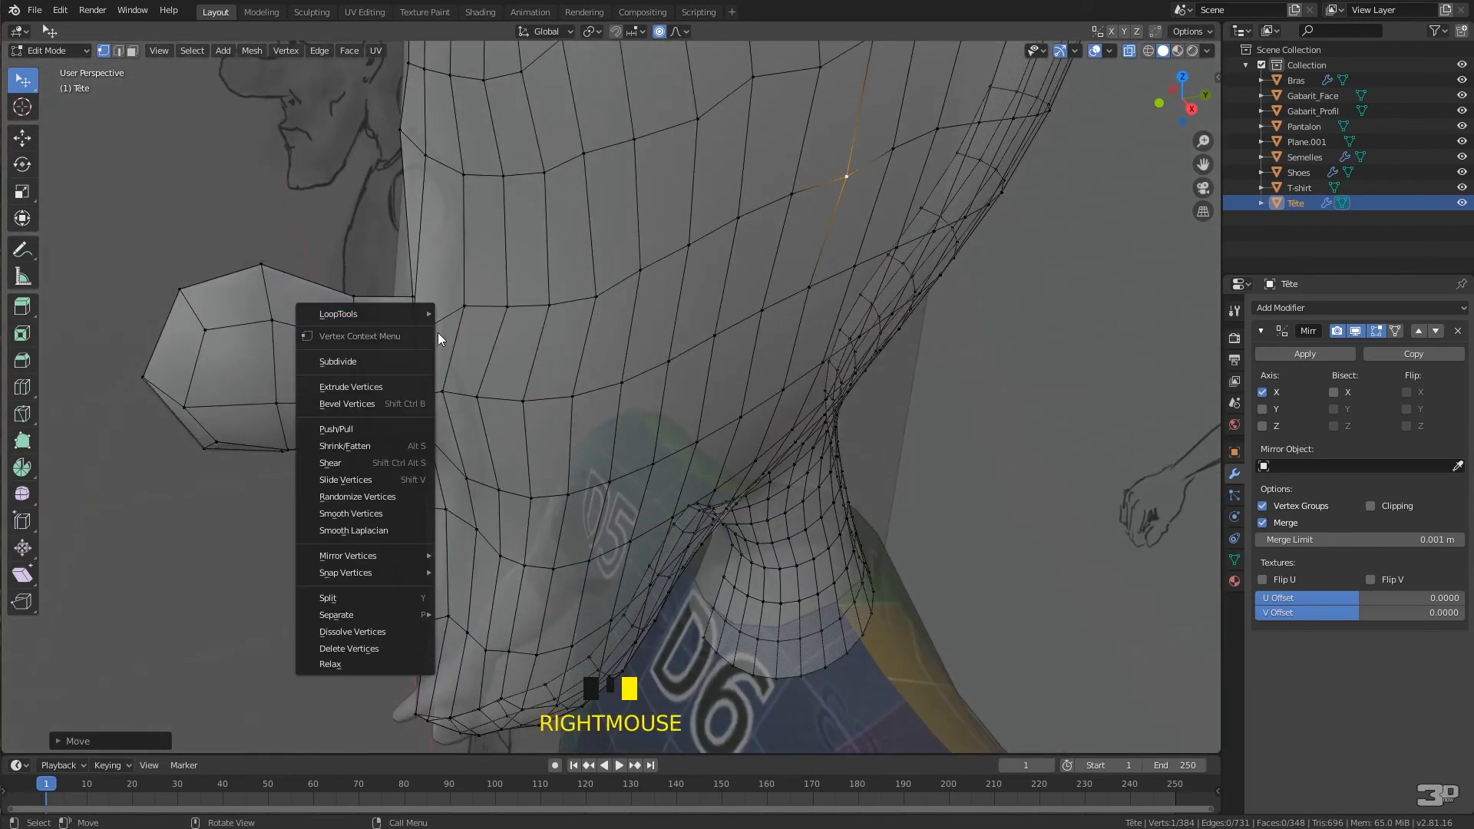
left_click(415, 336)
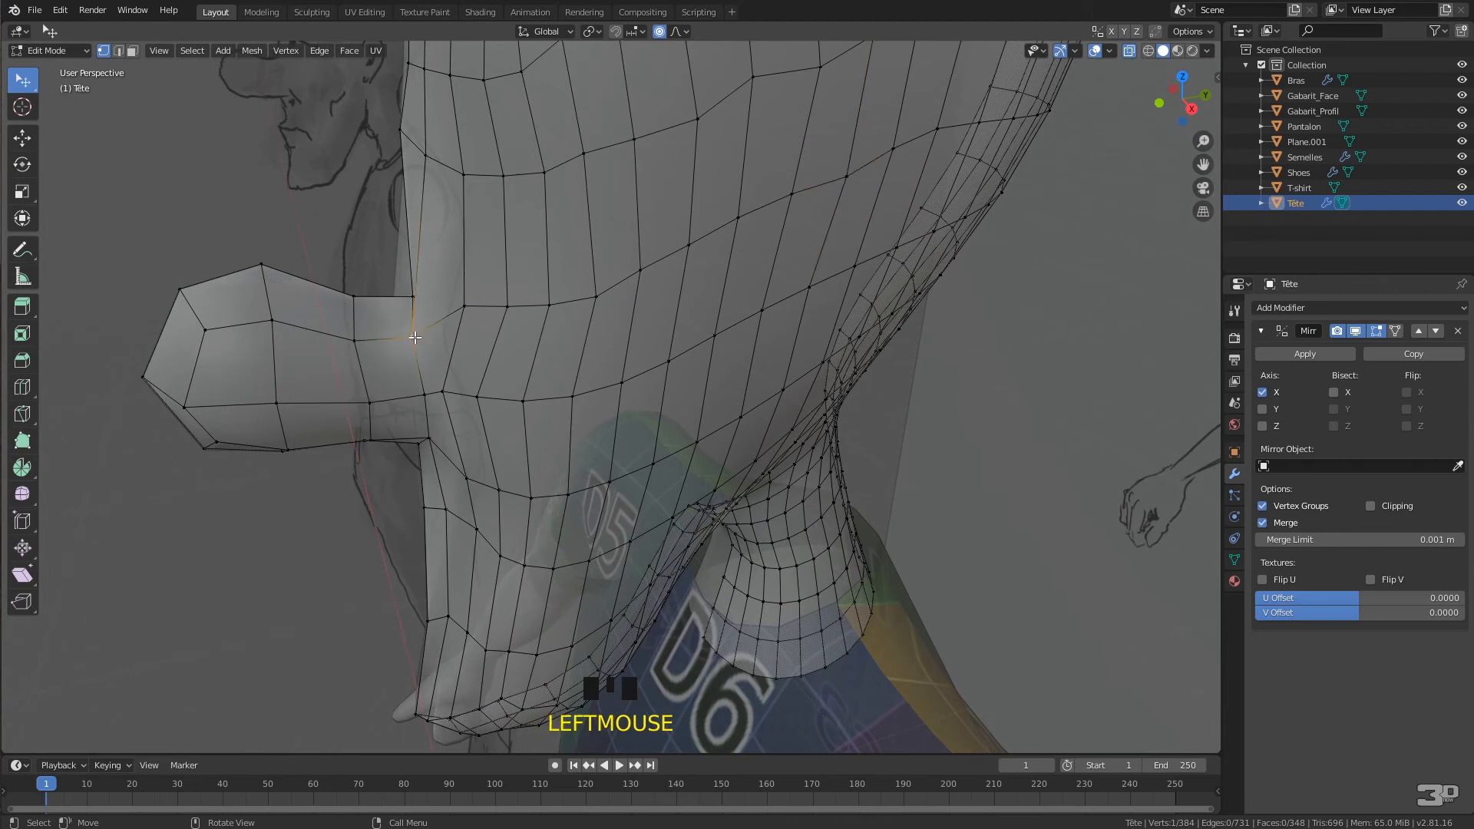
key("g")
key("y")
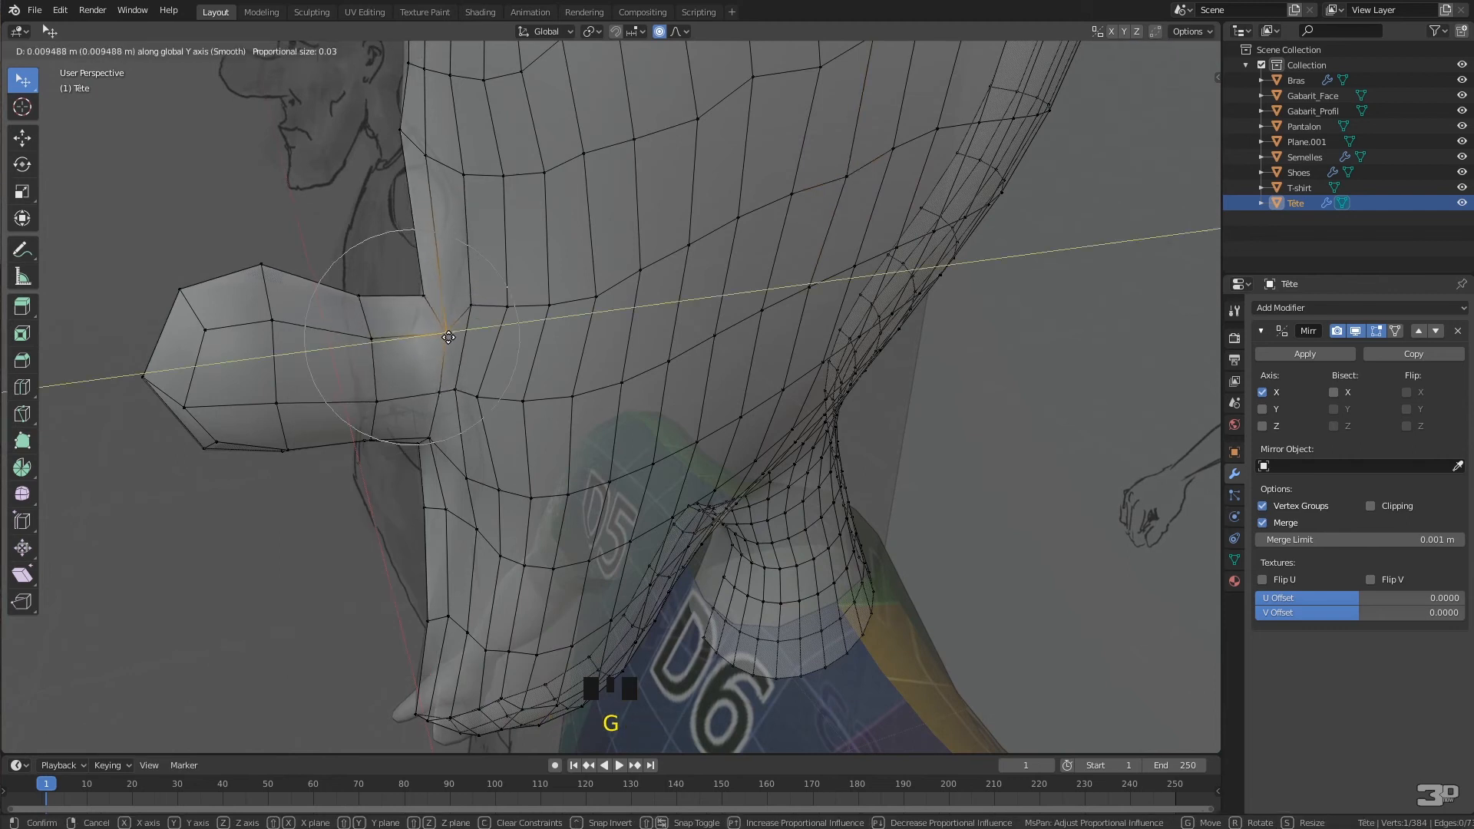
left_click(450, 338)
Reposition the vertex beside the nose bridge and enable Clipping on the Mirror modifier.
middle_click_drag(456, 342, 612, 332)
key("g")
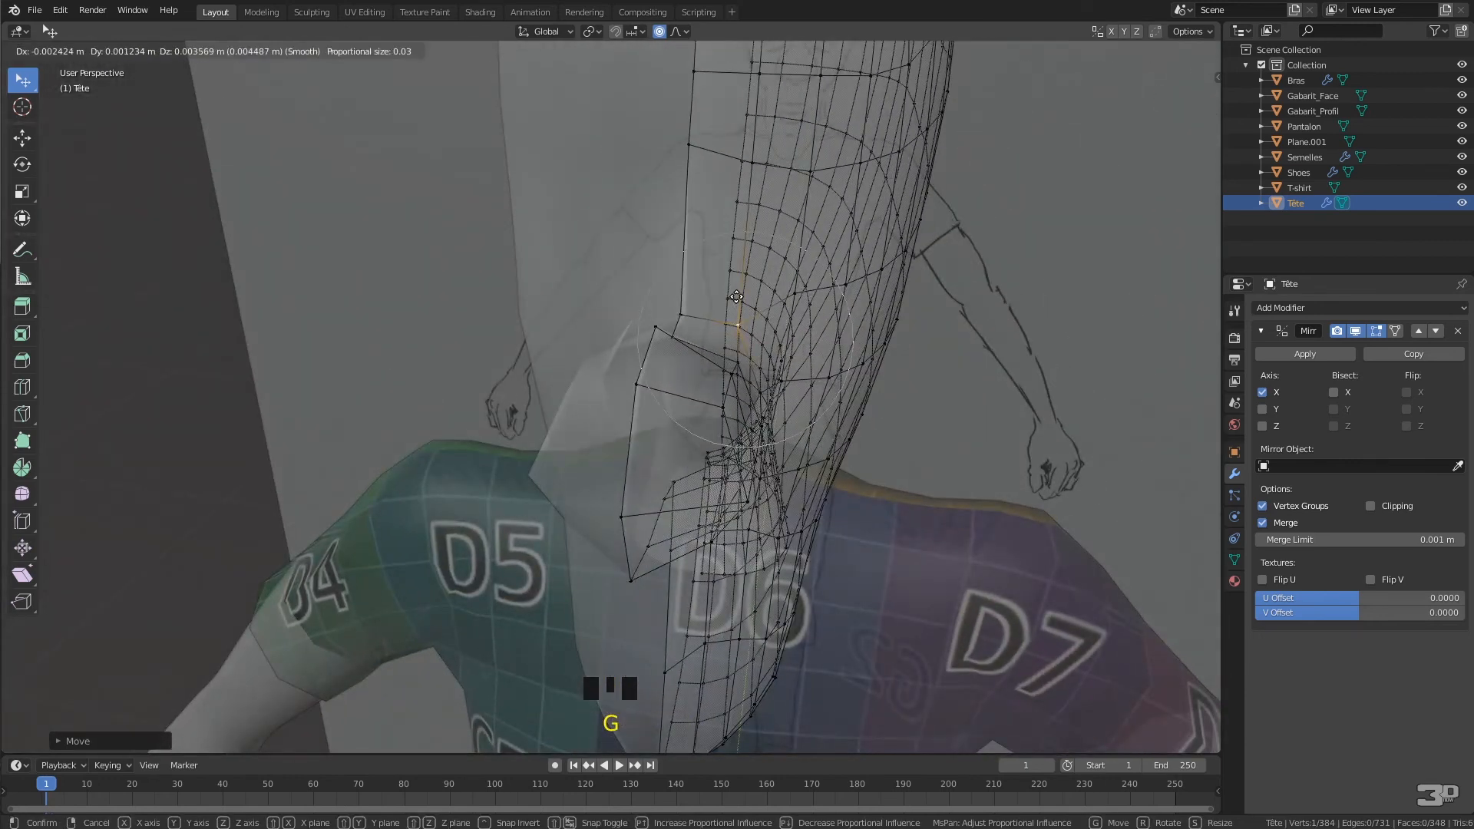
left_click(737, 297)
scroll(736, 299, "down", 2)
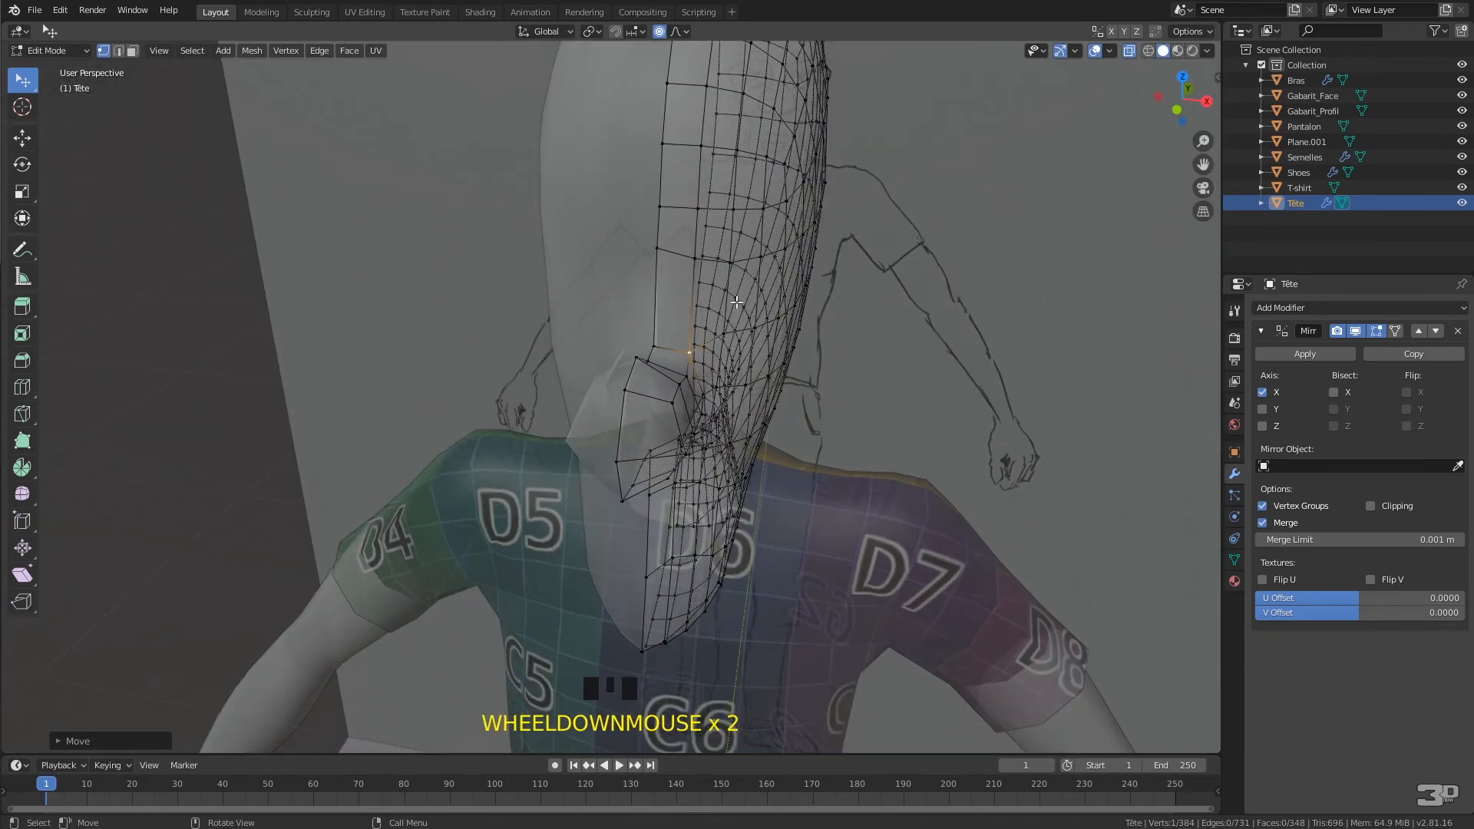
left_click(1371, 506)
mouse_move(685, 353)
left_mouse_down()
mouse_move(696, 356)
mouse_move(684, 353)
left_mouse_up()
Move the vertex beside the centre line between mouth and chin slightly down, using proportional size 0.03.
middle_click_drag(684, 353, 466, 578)
left_click(513, 519)
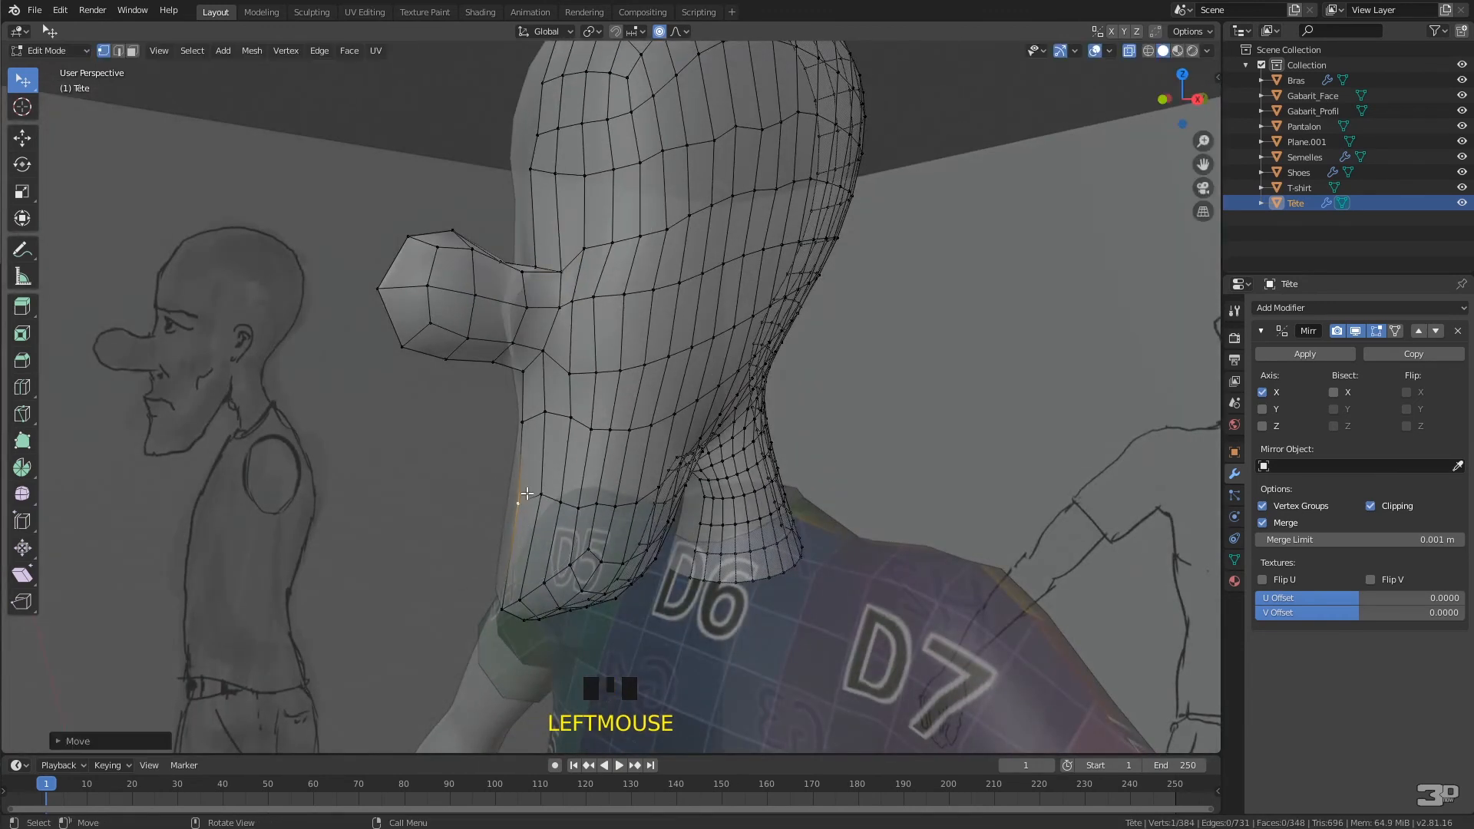
scroll(518, 527, "up", 2)
left_click_drag(499, 556, 494, 574)
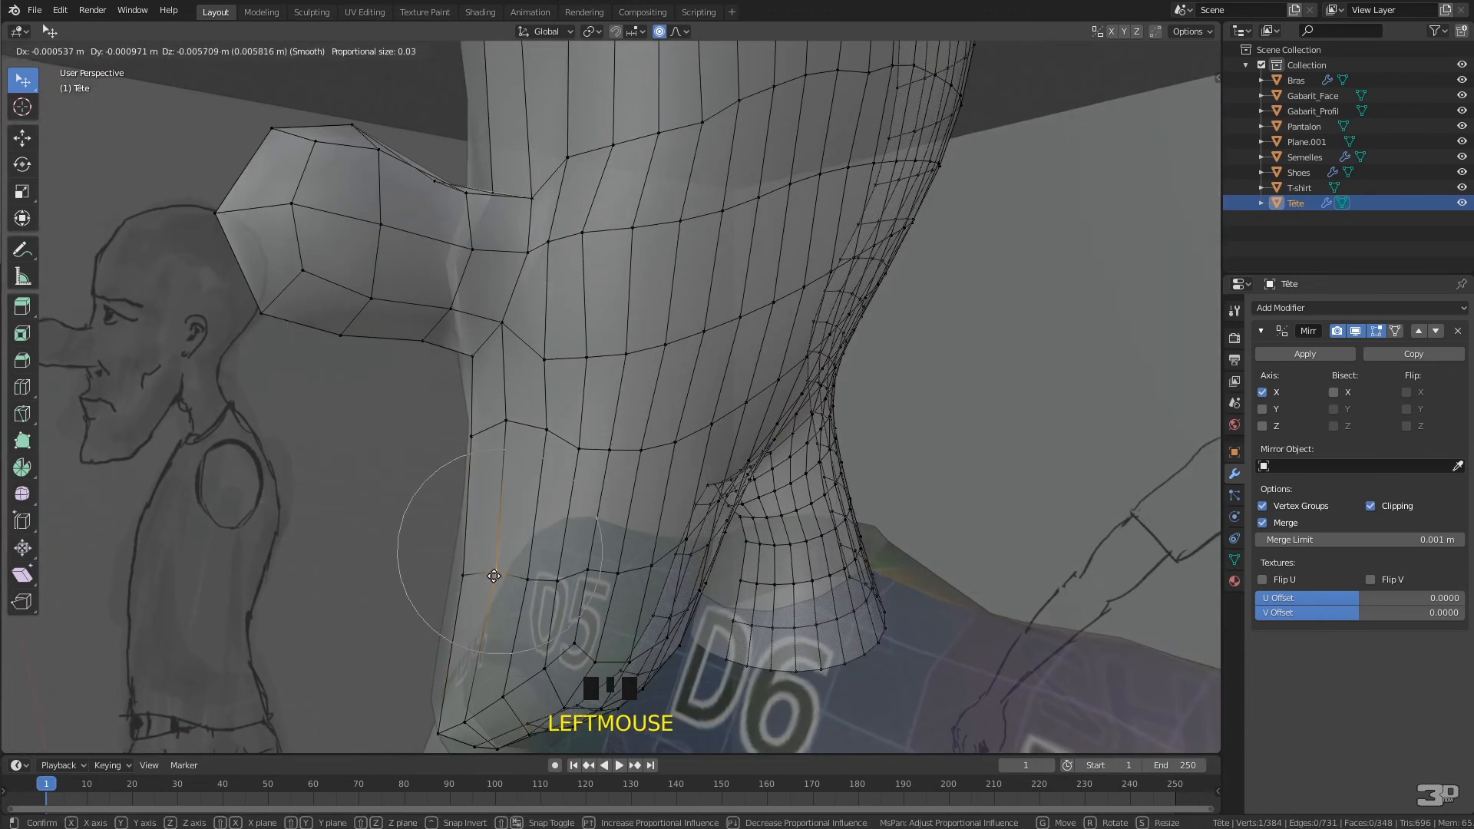
scroll(494, 576, "down", 2)
middle_click_drag(495, 568, 438, 581)
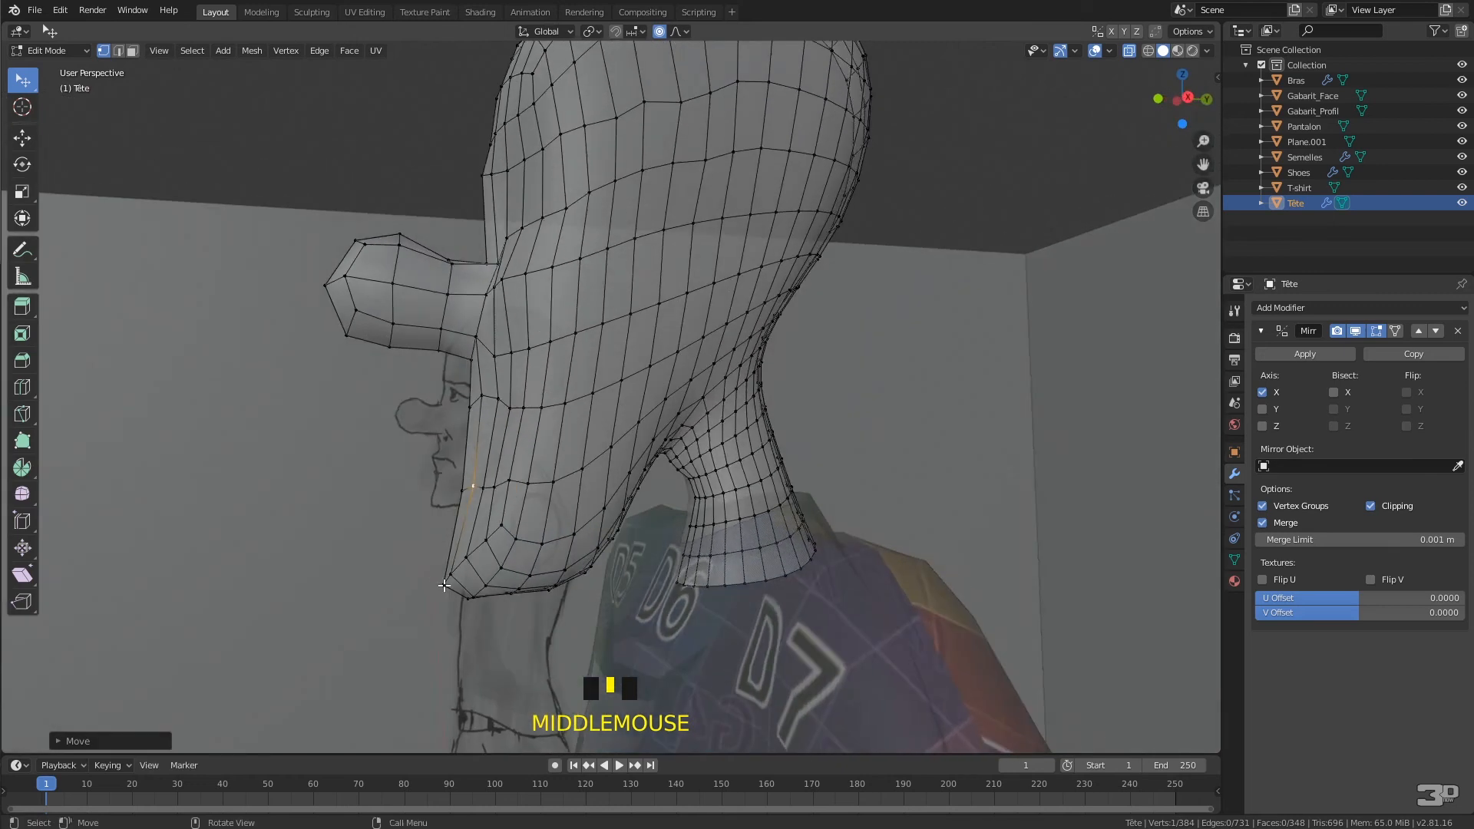
Reposition the side vertices between mouth and chin to even out their spacing, and turn off the X-ray display.
mouse_move(496, 503)
middle_mouse_down()
mouse_move(622, 369)
mouse_move(593, 405)
mouse_move(566, 332)
mouse_move(686, 326)
mouse_move(710, 374)
middle_mouse_up()
scroll(625, 369, "down", 1)
scroll(714, 415, "up", 2)
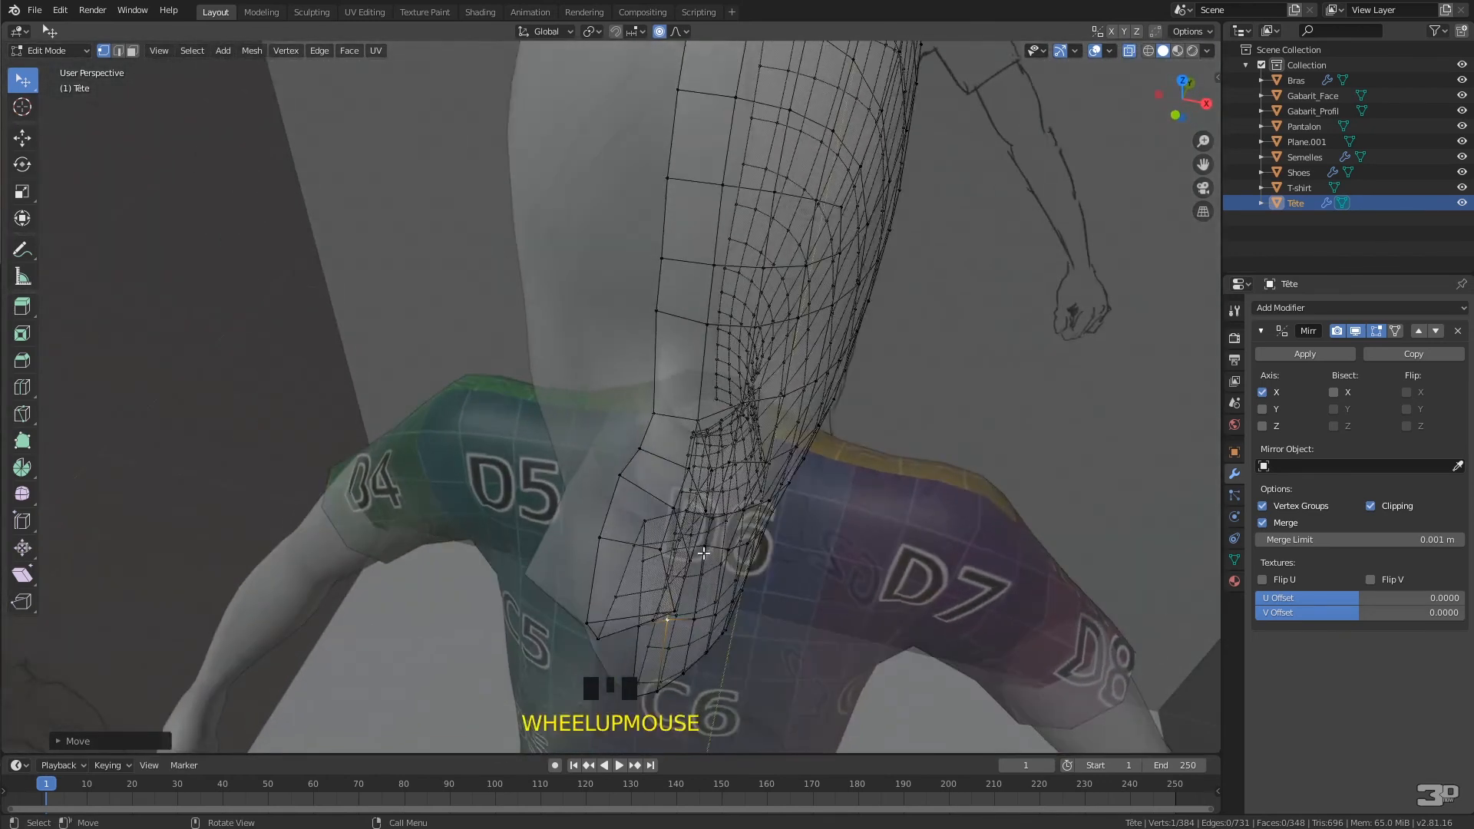
left_click_drag(689, 560, 707, 565)
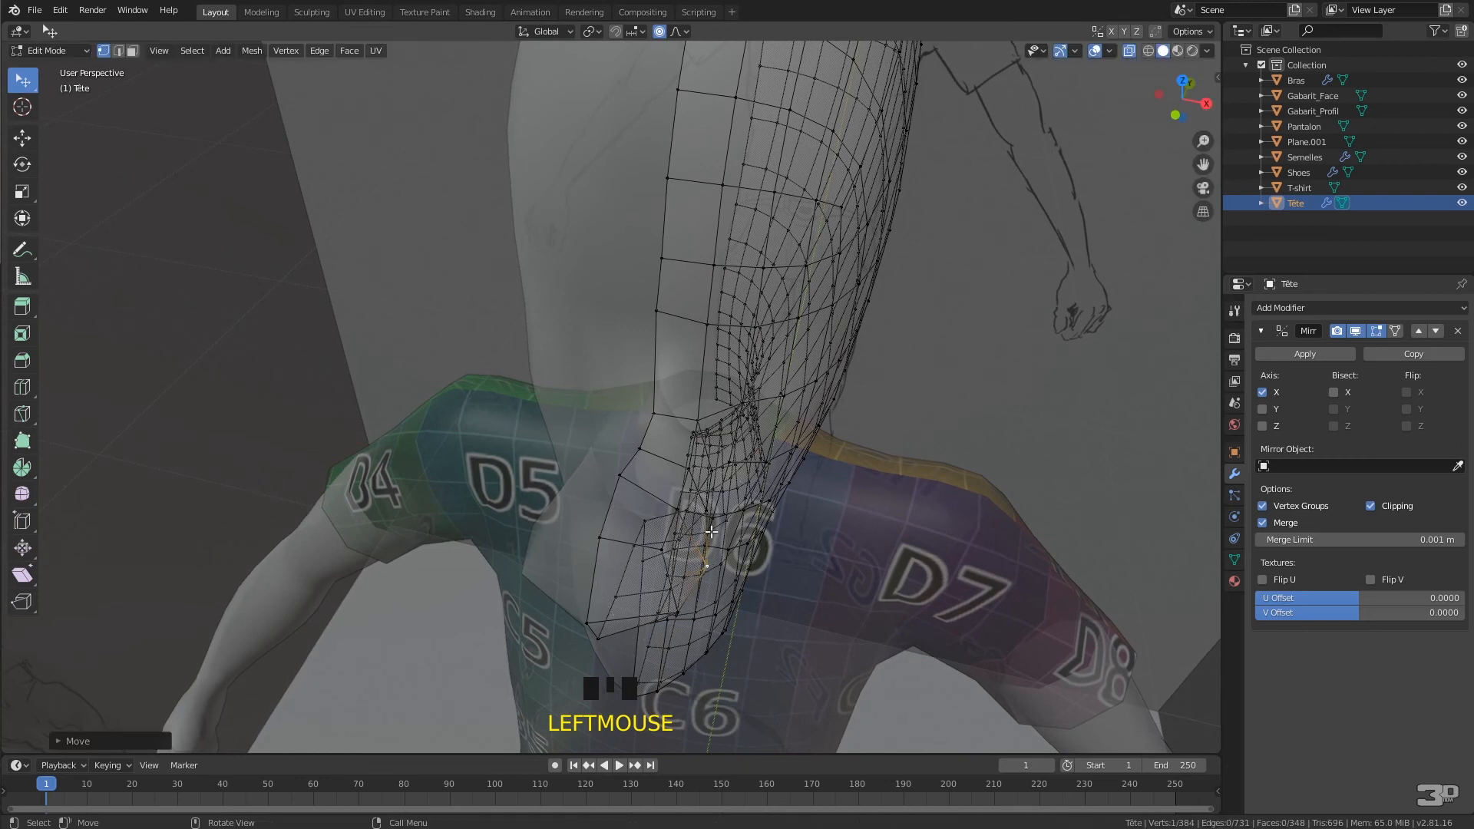
left_click(717, 469)
middle_click_drag(717, 469, 730, 238)
key("alt+z")
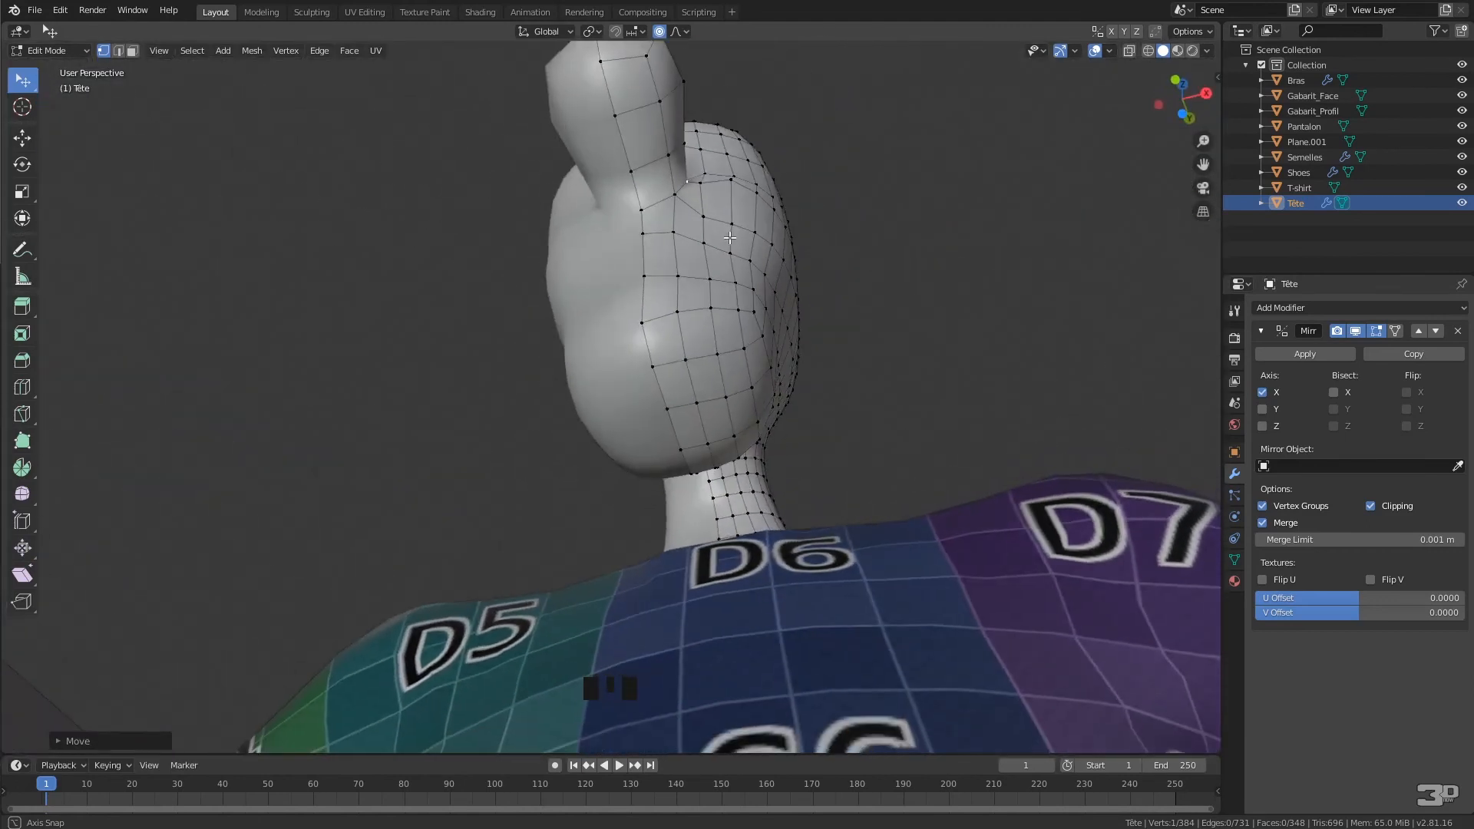
left_click_drag(706, 244, 711, 282)
middle_click_drag(710, 278, 651, 370)
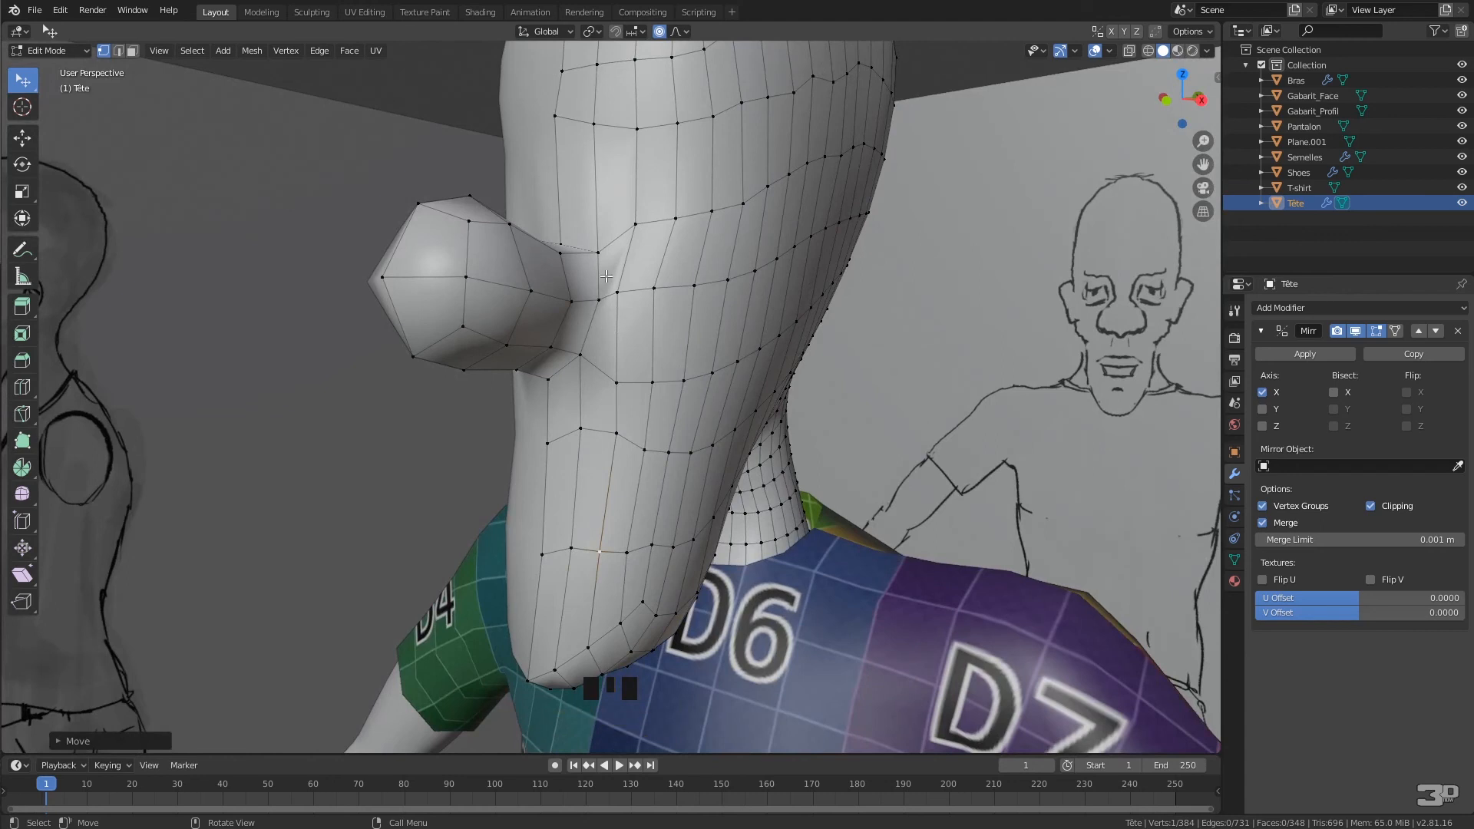
Move the brow vertices above the nose downward and adjust the vertices beside the nose root to even out the edge flow.
middle_click_drag(606, 276, 603, 253)
scroll(602, 243, "down", 2)
scroll(591, 328, "up", 1)
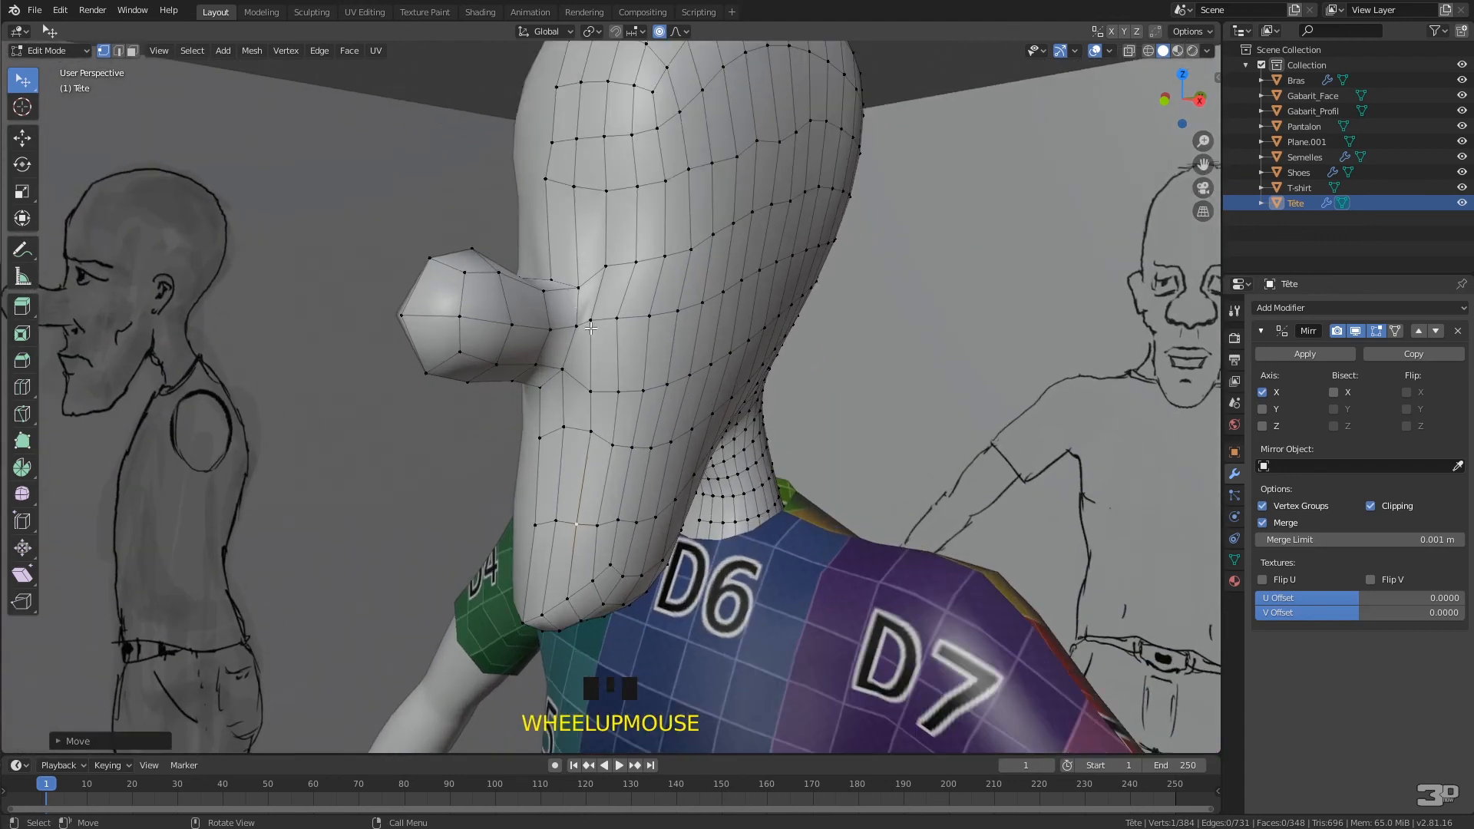
left_click_drag(591, 321, 597, 329)
left_click_drag(606, 268, 611, 283)
left_click_drag(546, 177, 551, 211)
left_click_drag(581, 206, 648, 202)
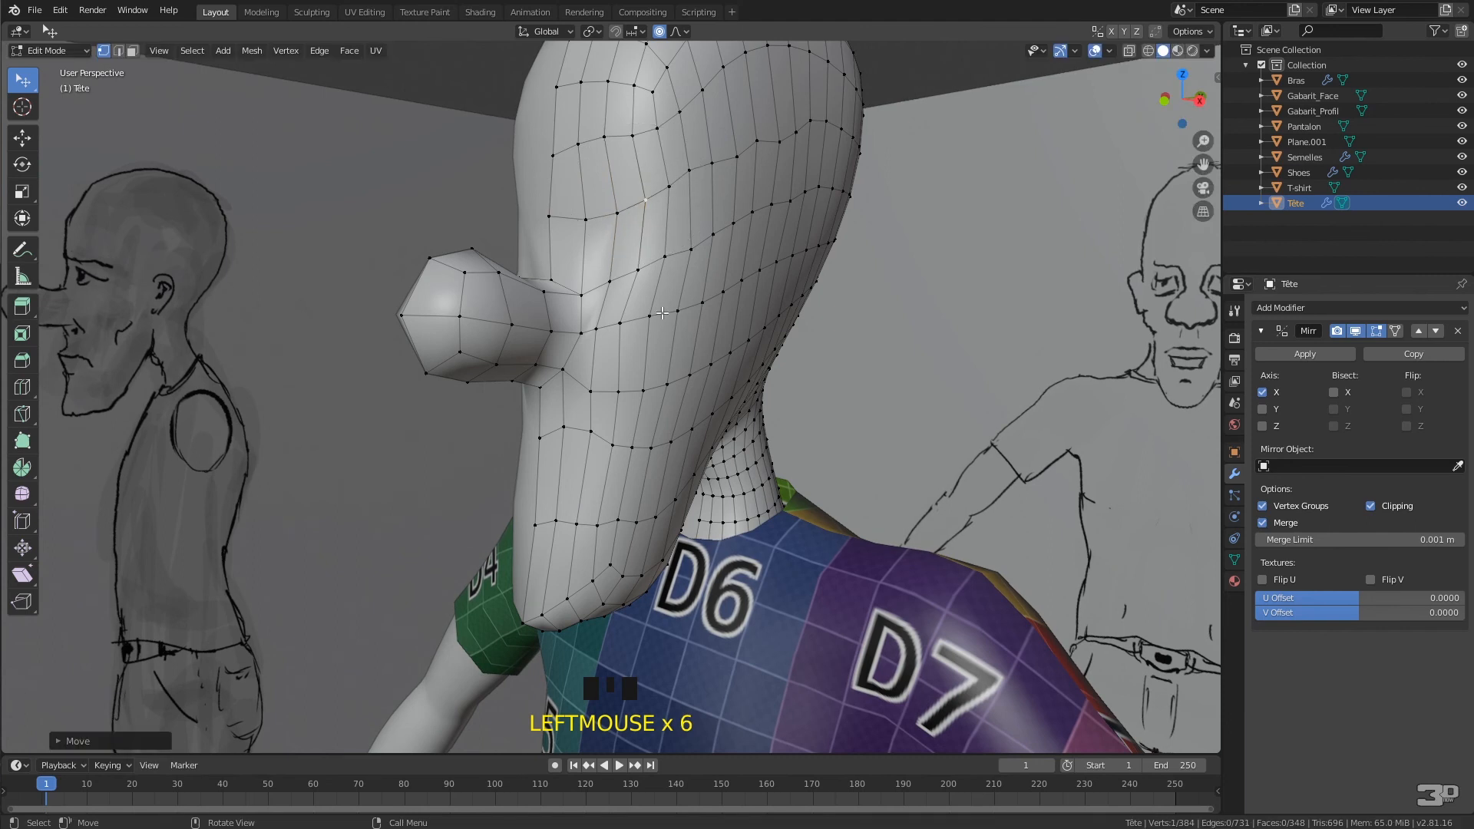
left_click_drag(648, 320, 603, 337)
Adjust the vertices around the nose base where it joins the cheek to smooth the transition into the face.
middle_click_drag(603, 337, 646, 349)
scroll(647, 350, "up", 3)
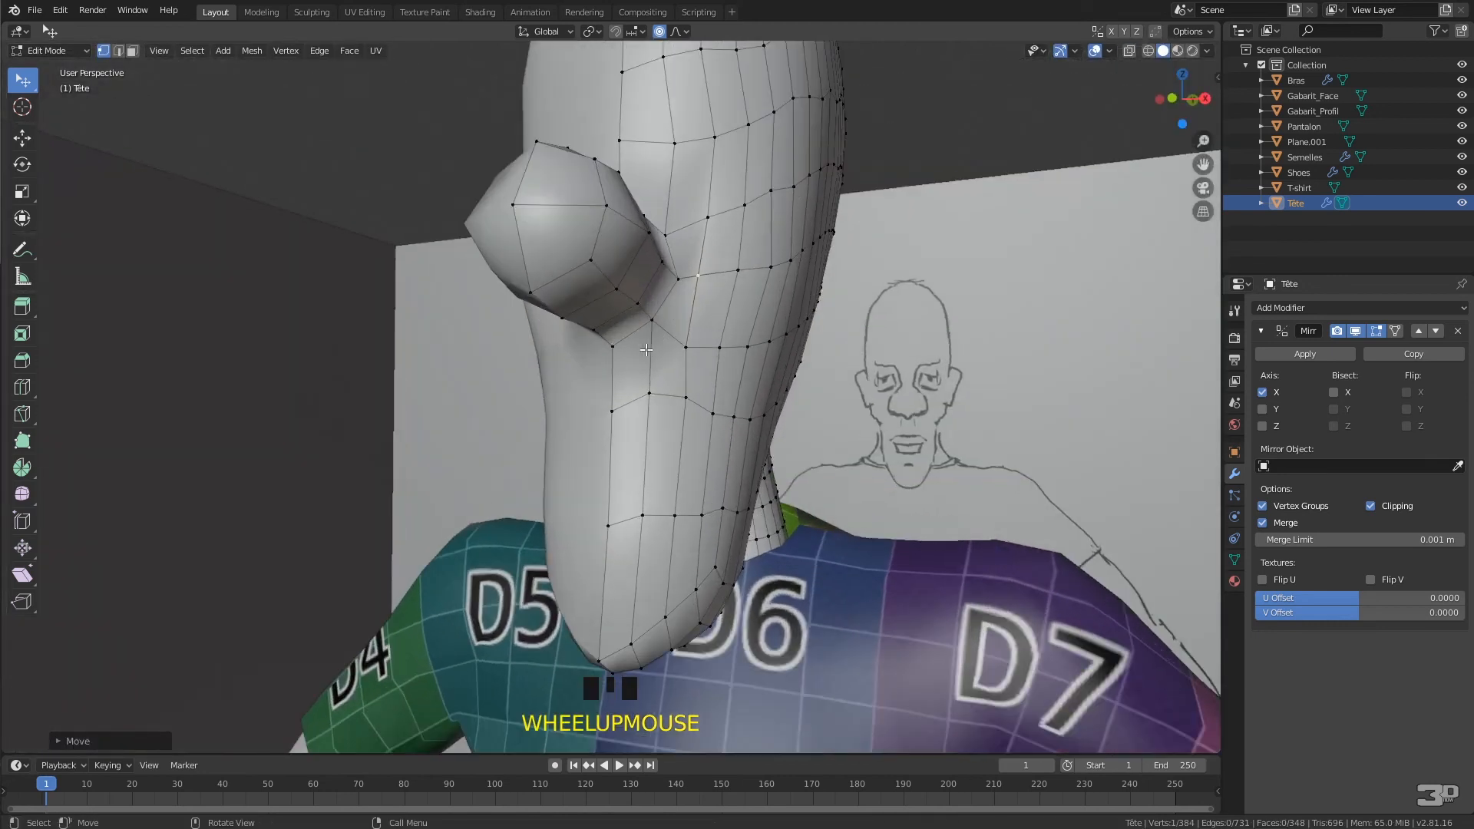
scroll(647, 349, "up", 1)
left_click(661, 298)
left_click_drag(662, 298, 610, 331)
mouse_move(611, 330)
middle_mouse_down()
mouse_move(561, 370)
mouse_move(626, 327)
middle_mouse_up()
scroll(561, 369, "down", 1)
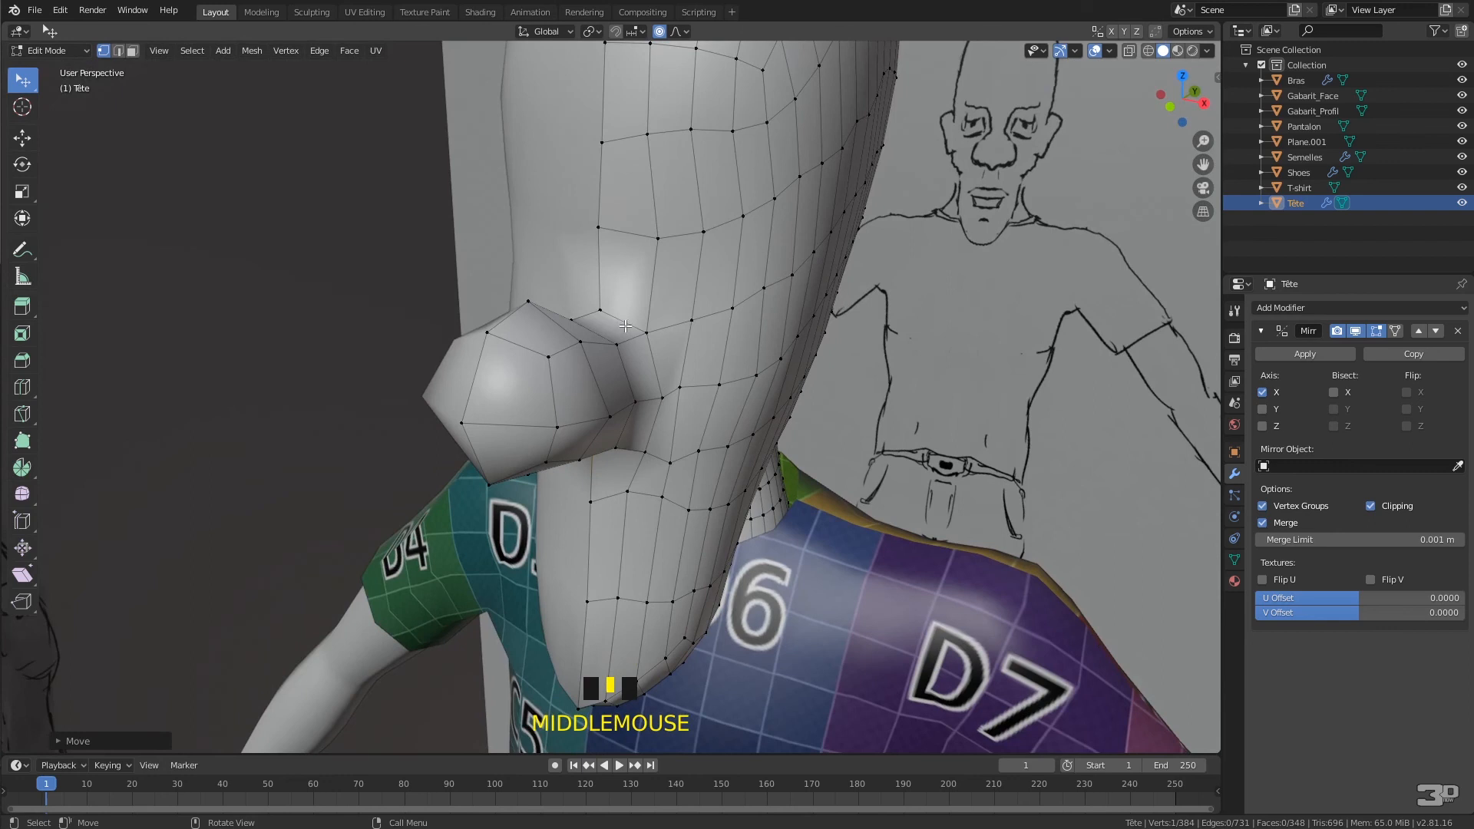
left_click_drag(646, 332, 645, 330)
Nudge the centre-line vertex at the tip of the chin slightly to refine the chin's shape.
middle_click_drag(645, 330, 703, 206)
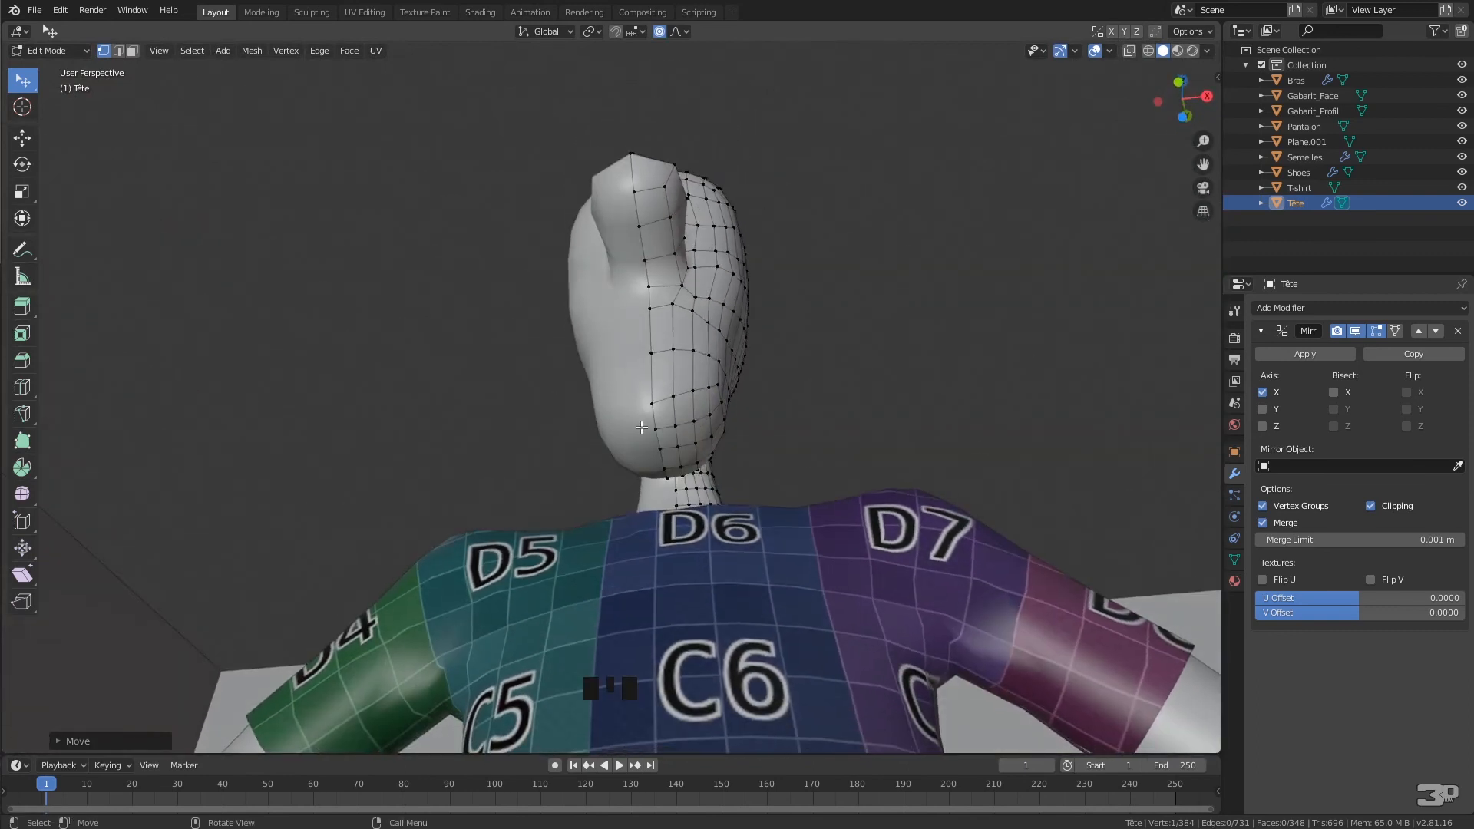
left_click_drag(654, 403, 657, 405)
middle_click_drag(656, 405, 588, 593)
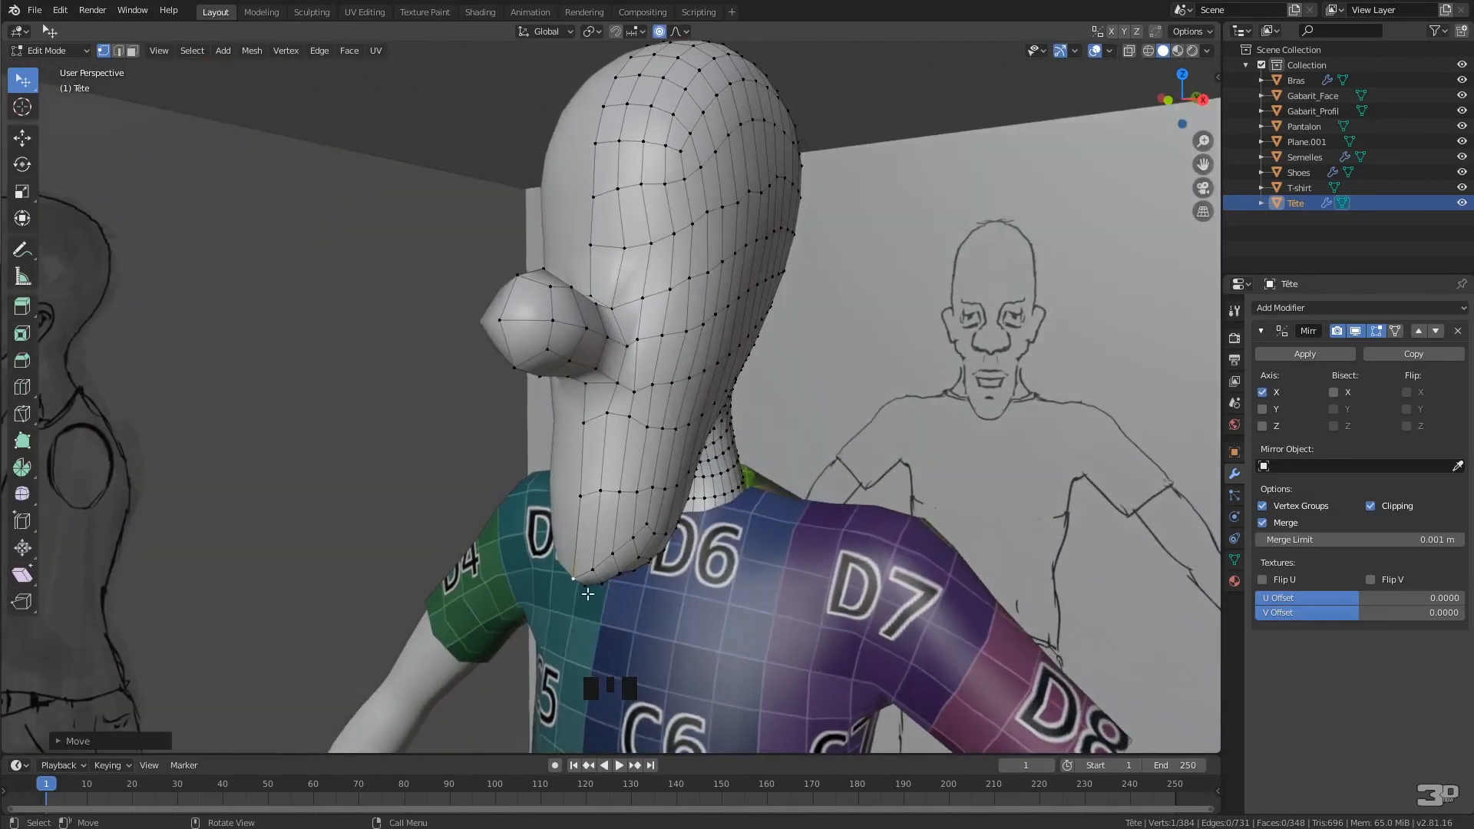
Switch the head from Edit Mode to Sculpt Mode and apply its Mirror modifier.
left_click(1320, 353)
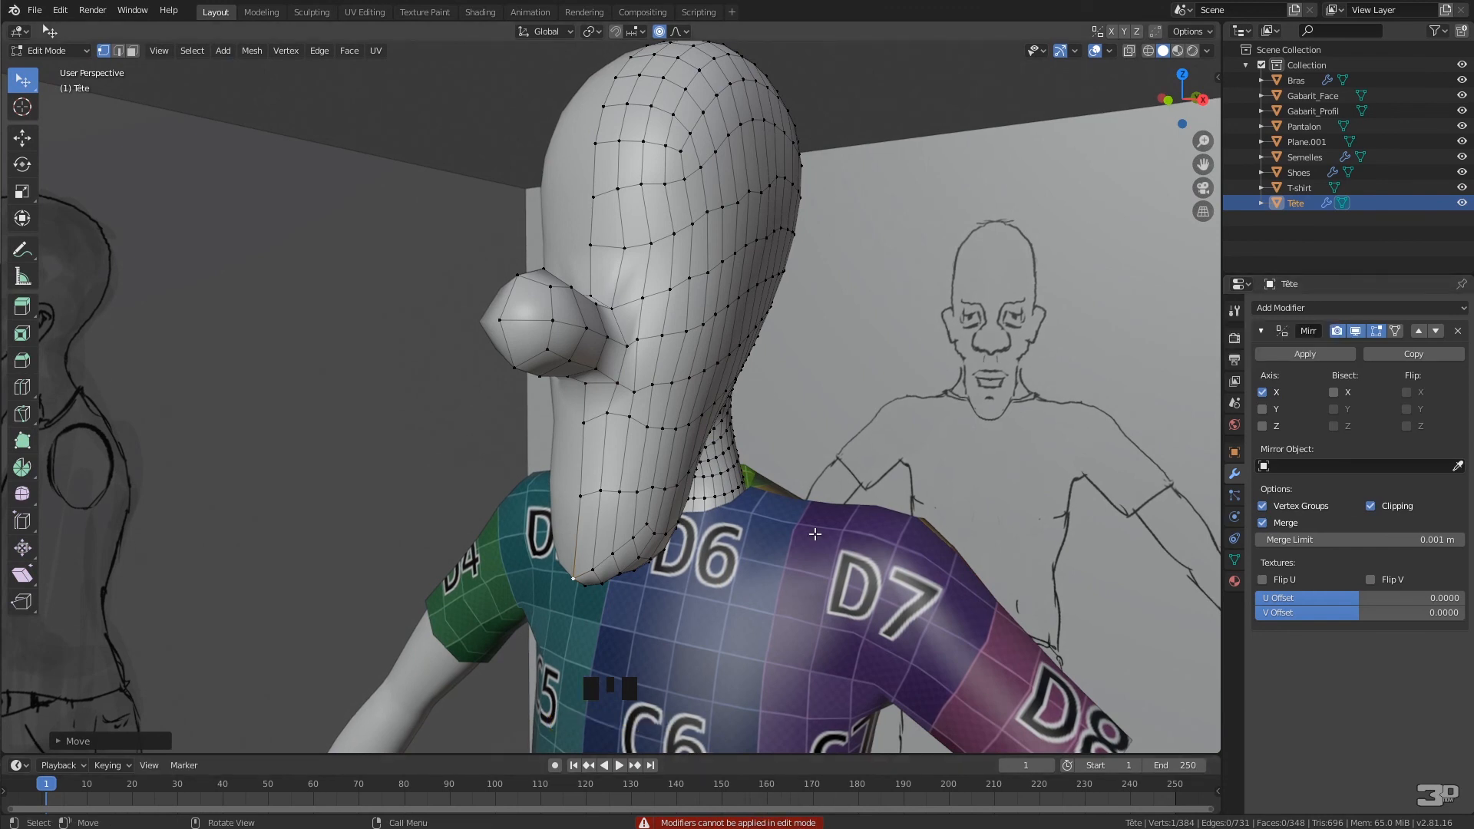
key("Tab")
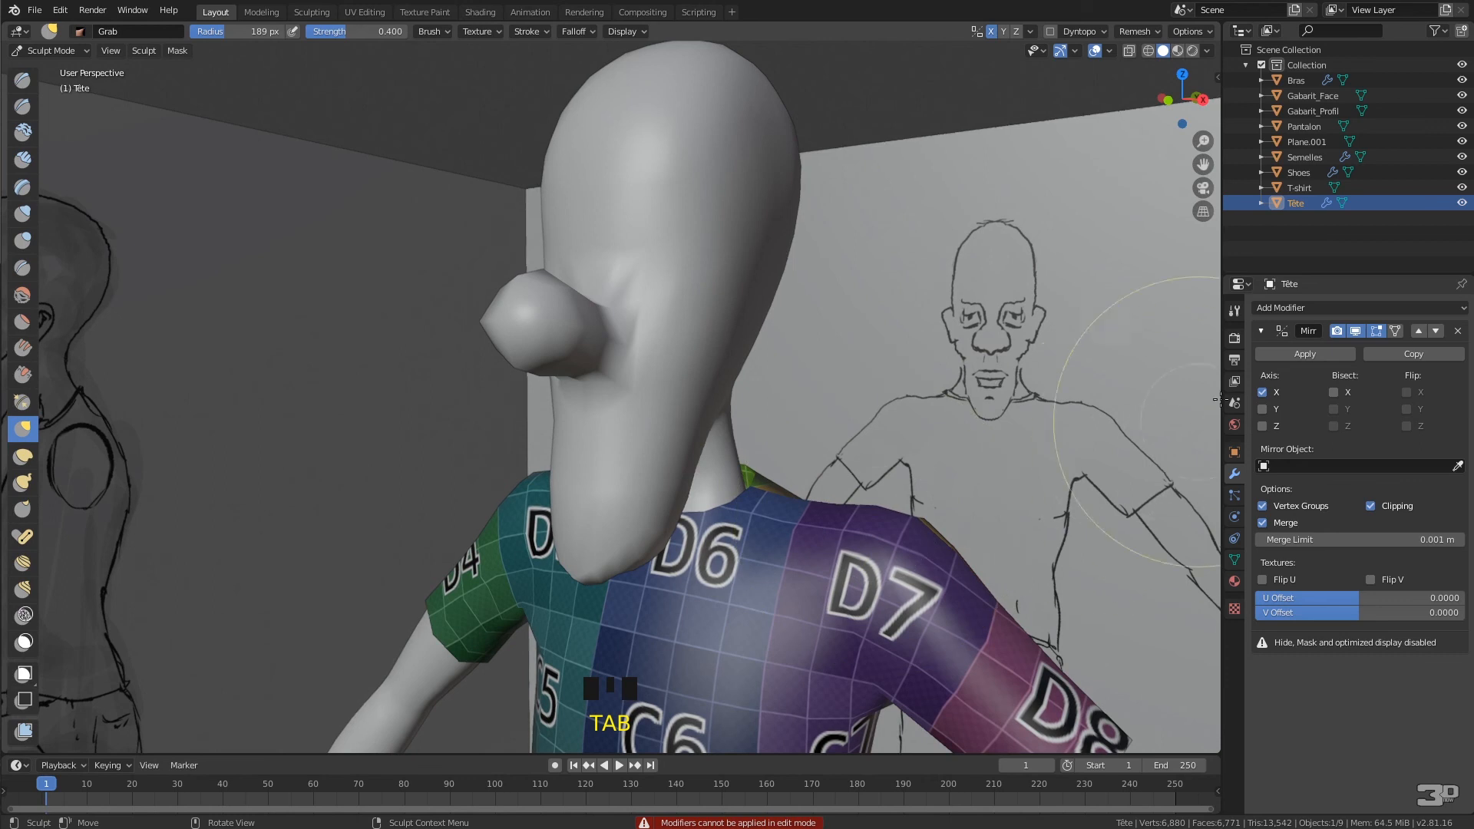
left_click(1288, 351)
mouse_move(773, 528)
middle_mouse_down()
mouse_move(691, 461)
mouse_move(703, 433)
mouse_move(652, 469)
mouse_move(693, 483)
middle_mouse_up()
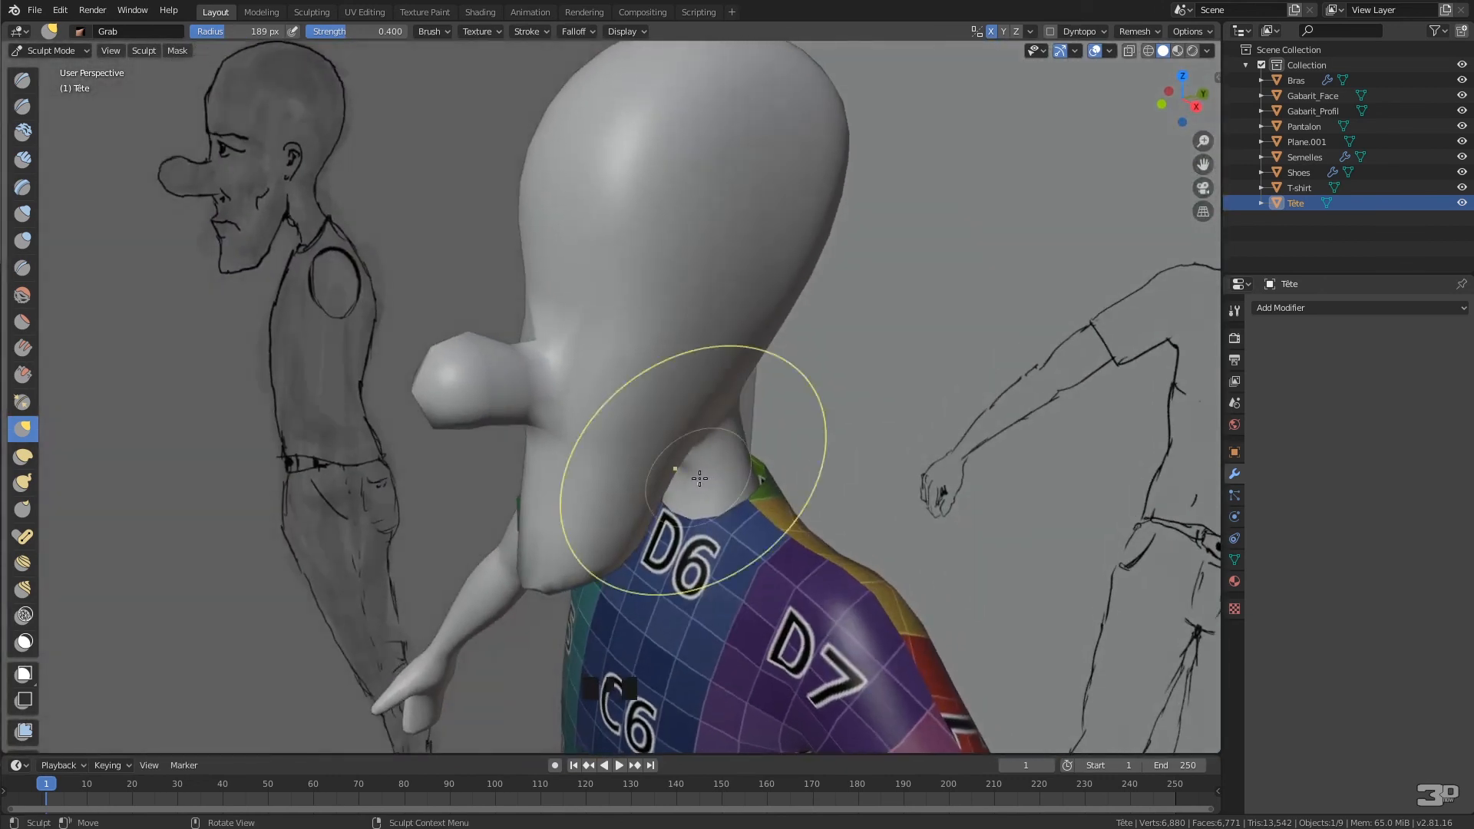